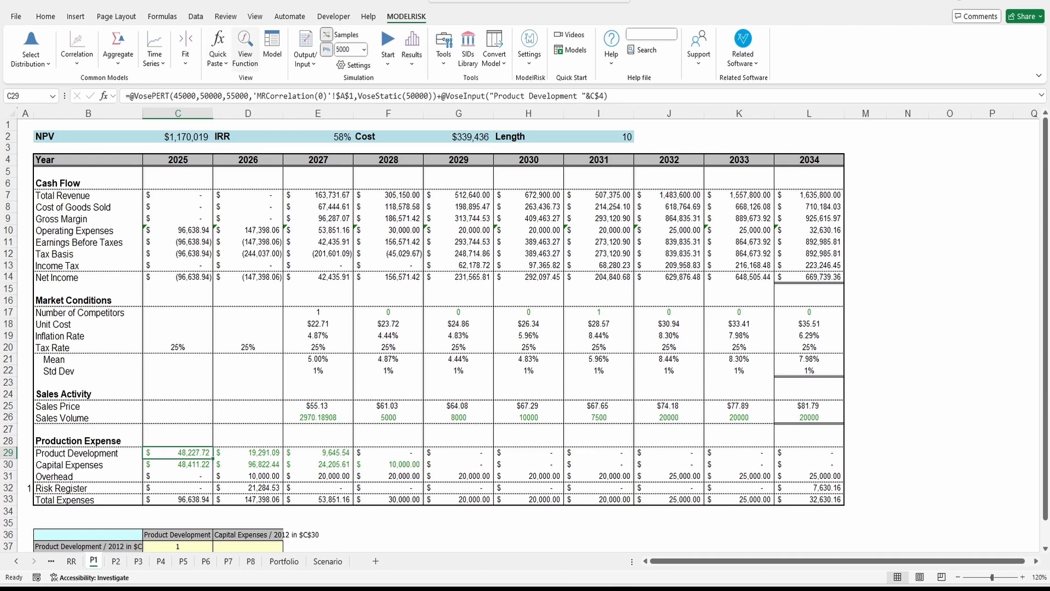
- View the PERT distribution and full ModelRisk function behind the 2025 Product Development expense, closing both windows
{"action": "left_click_drag", "start_coordinate": [1, 162], "coordinate": [329, 175]}
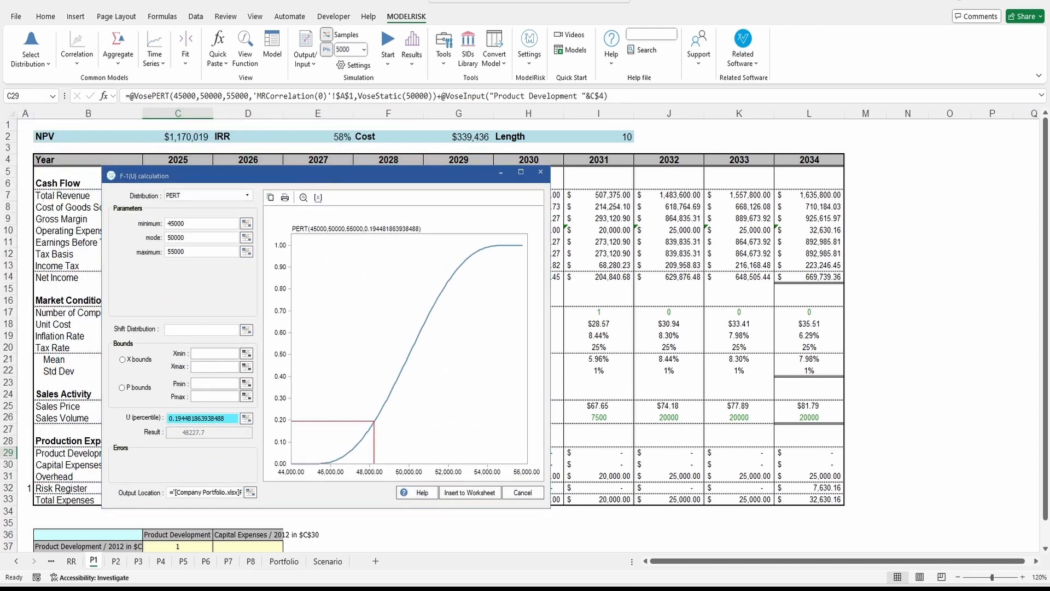
{"action": "left_click_drag", "start_coordinate": [2, 74], "coordinate": [410, 121]}
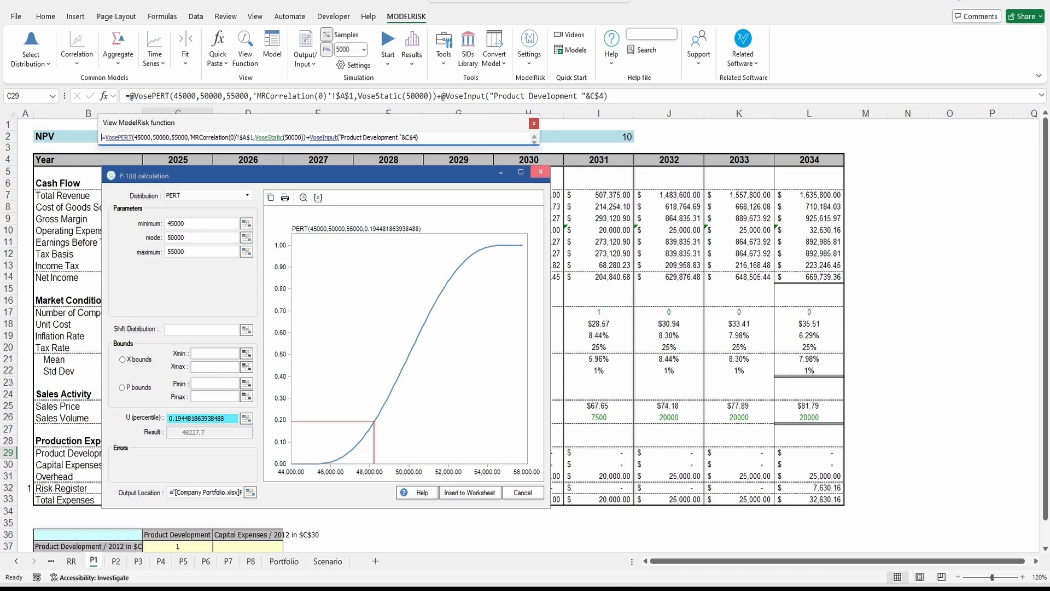
{"action": "left_click", "coordinate": [540, 171]}
{"action": "left_click", "coordinate": [534, 124]}
- View the PERT distribution behind the 2026 Capital Expenses value in its F-1(U) calculation window, and close it
{"action": "left_click", "coordinate": [248, 464]}
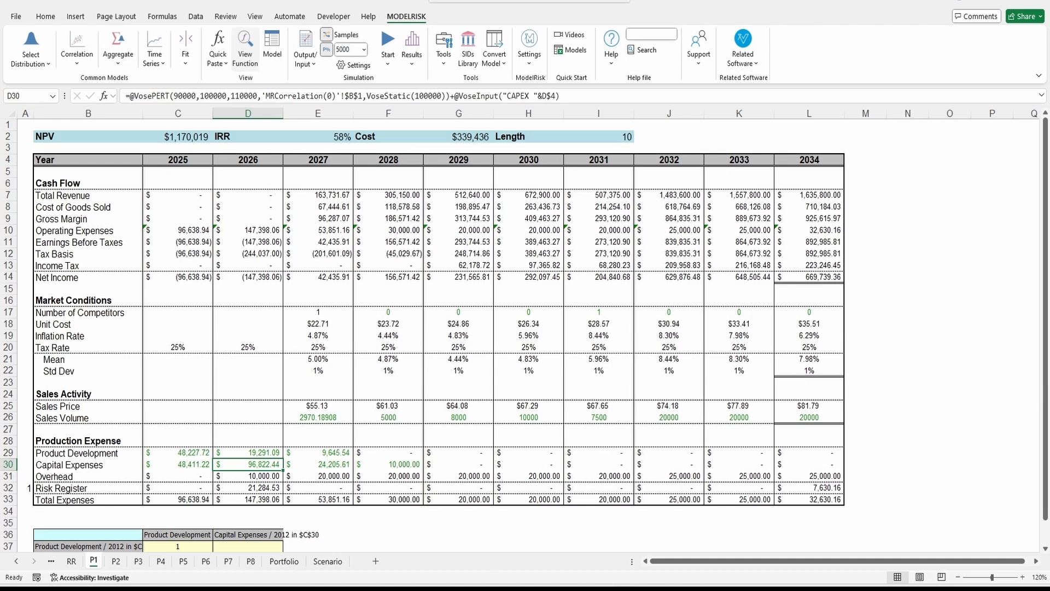
{"action": "left_click_drag", "start_coordinate": [395, 164], "coordinate": [496, 180]}
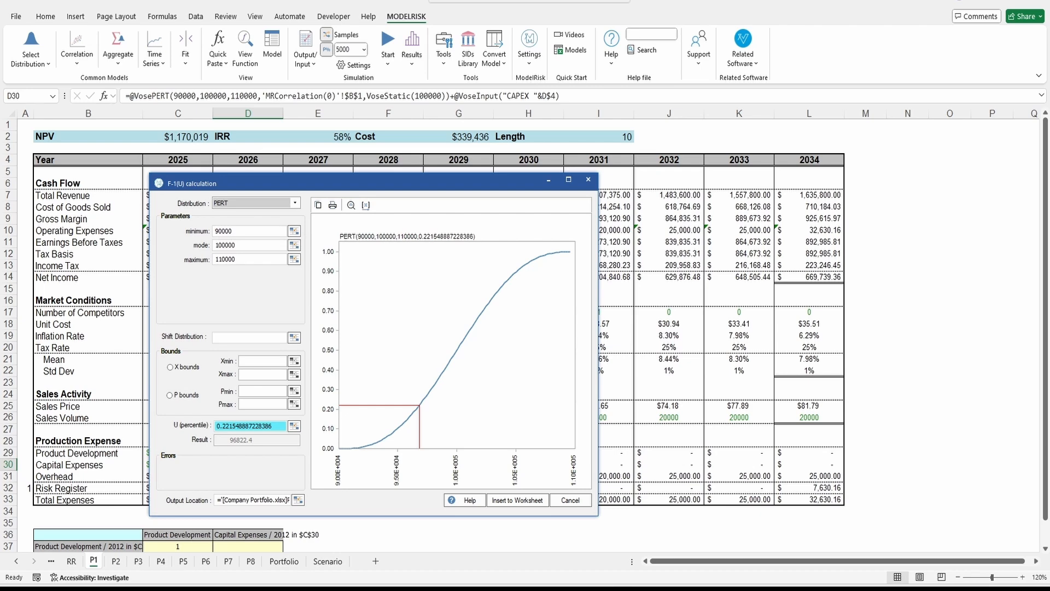
{"action": "left_click", "coordinate": [587, 179]}
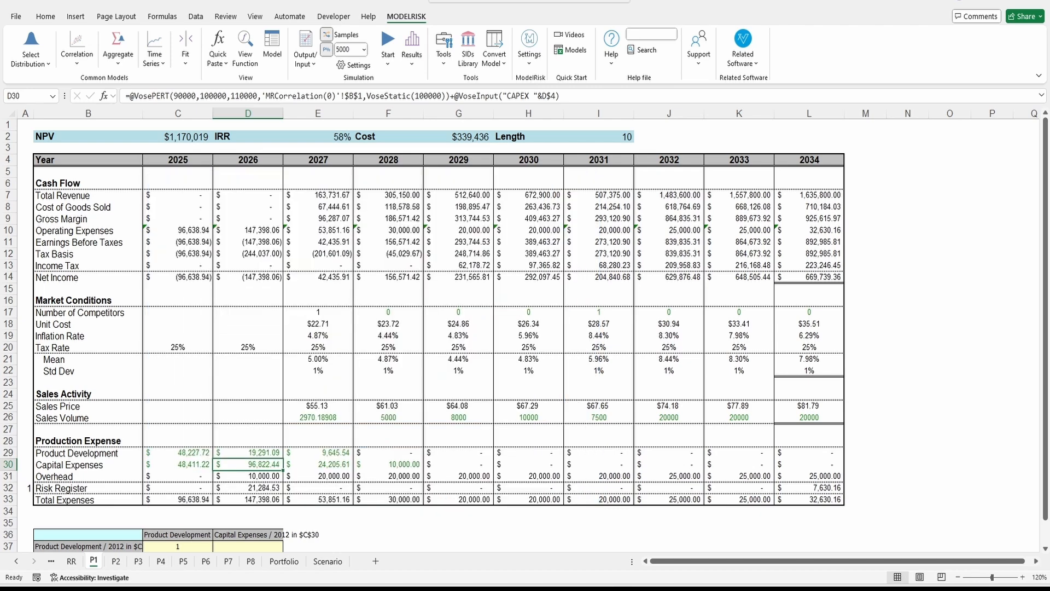
- View the ModelRisk distribution details for the 2027 Sales Volume, and close the window
{"action": "left_click", "coordinate": [388, 370]}
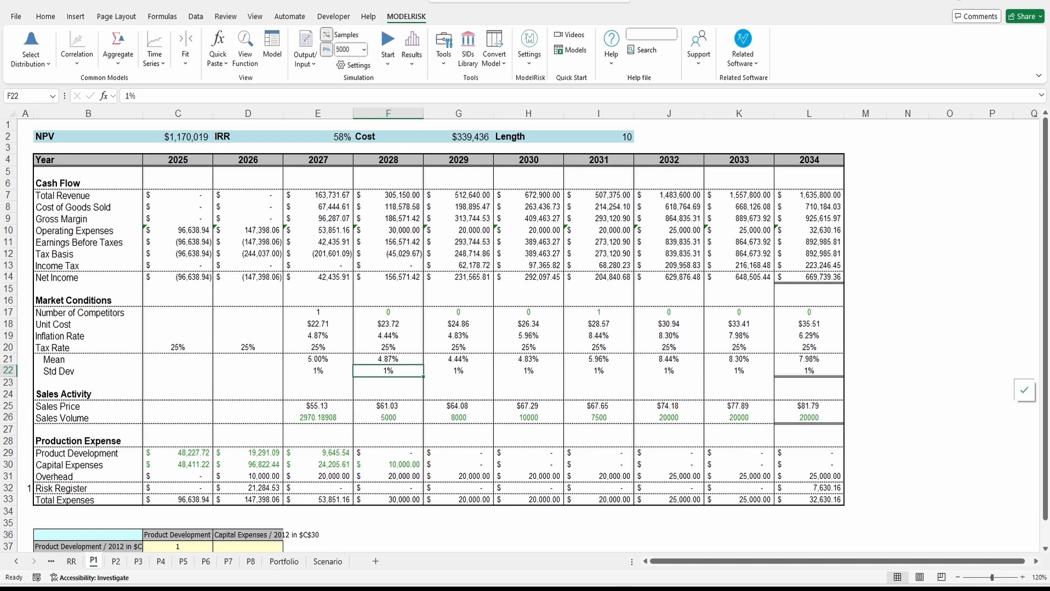
{"action": "left_click", "coordinate": [318, 418]}
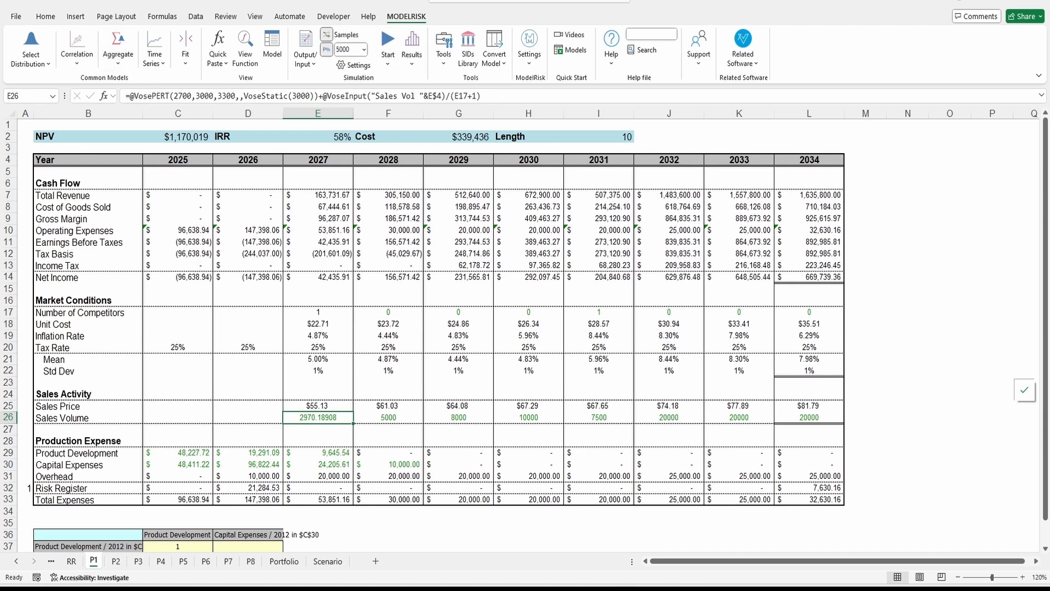
{"action": "left_click", "coordinate": [245, 48]}
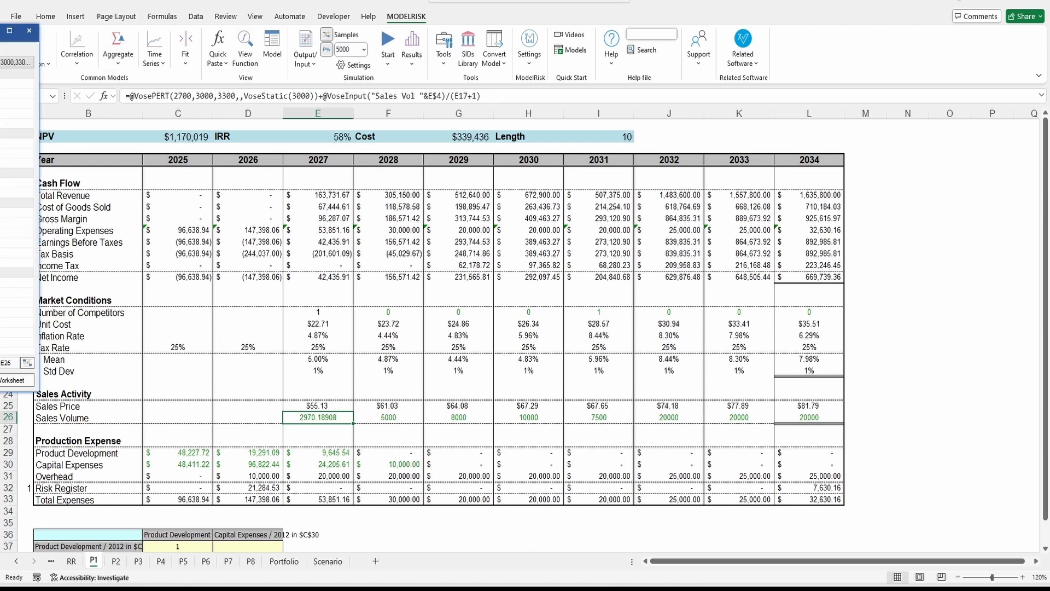
{"action": "left_click_drag", "start_coordinate": [0, 33], "coordinate": [333, 125]}
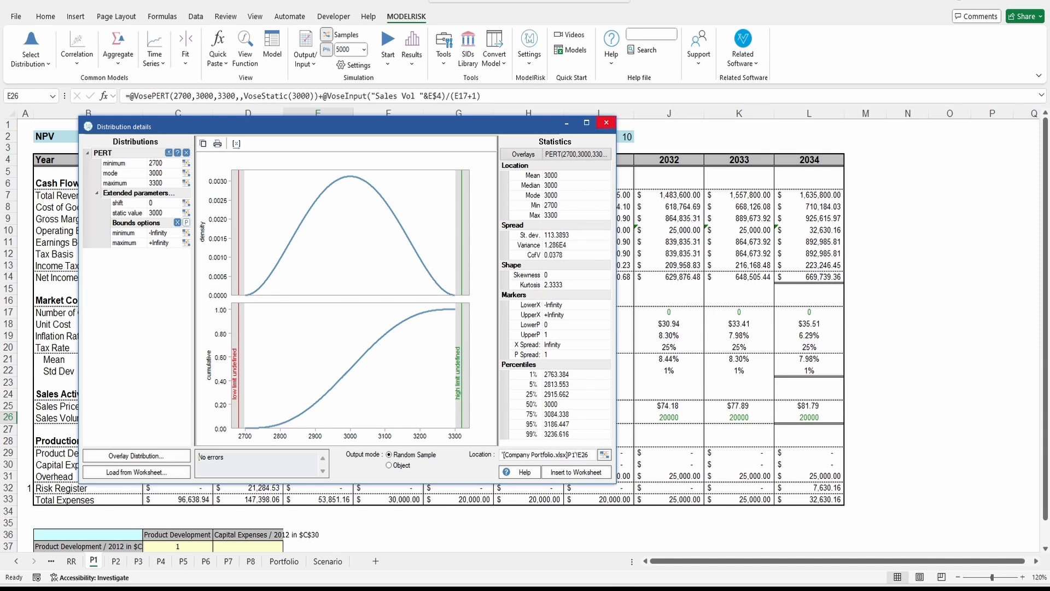
{"action": "left_click", "coordinate": [606, 122]}
{"action": "left_click", "coordinate": [606, 122]}
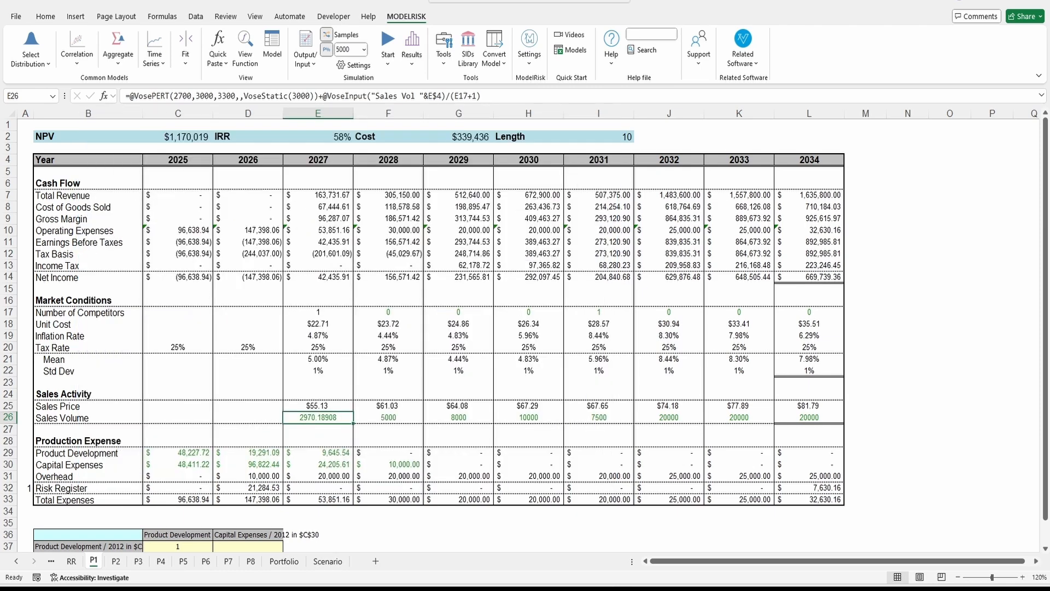
- With the 2026 Product Development cell selected, recalculate the workbook several times to generate new random samples
{"action": "left_click", "coordinate": [178, 453]}
{"action": "left_click", "coordinate": [248, 453]}
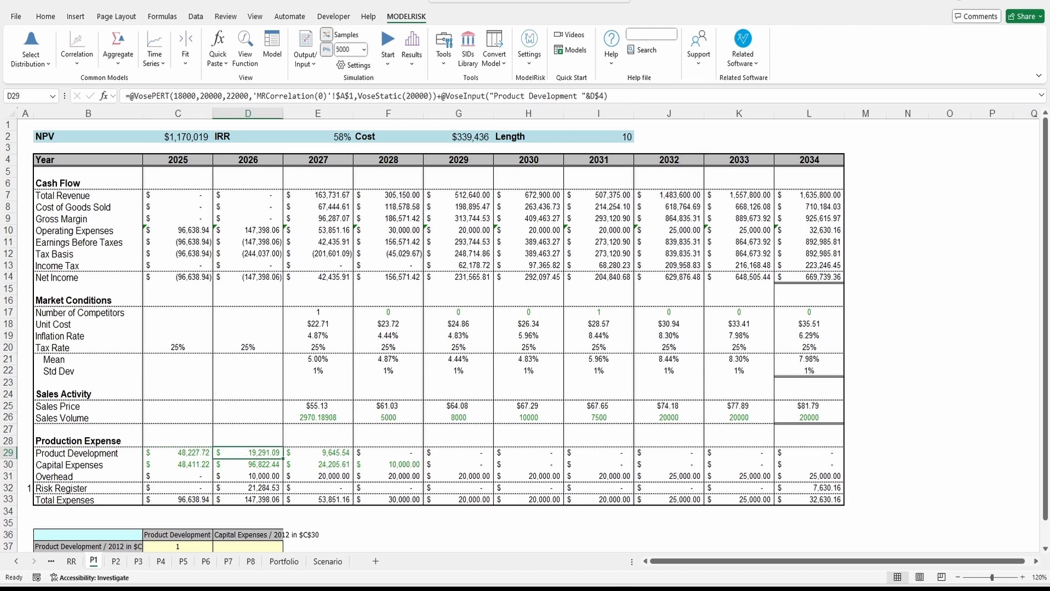
{"action": "key", "text": "F9"}
{"action": "key", "text": "F9"}
{"action": "key", "text": "F9"}
{"action": "key", "text": "F9"}
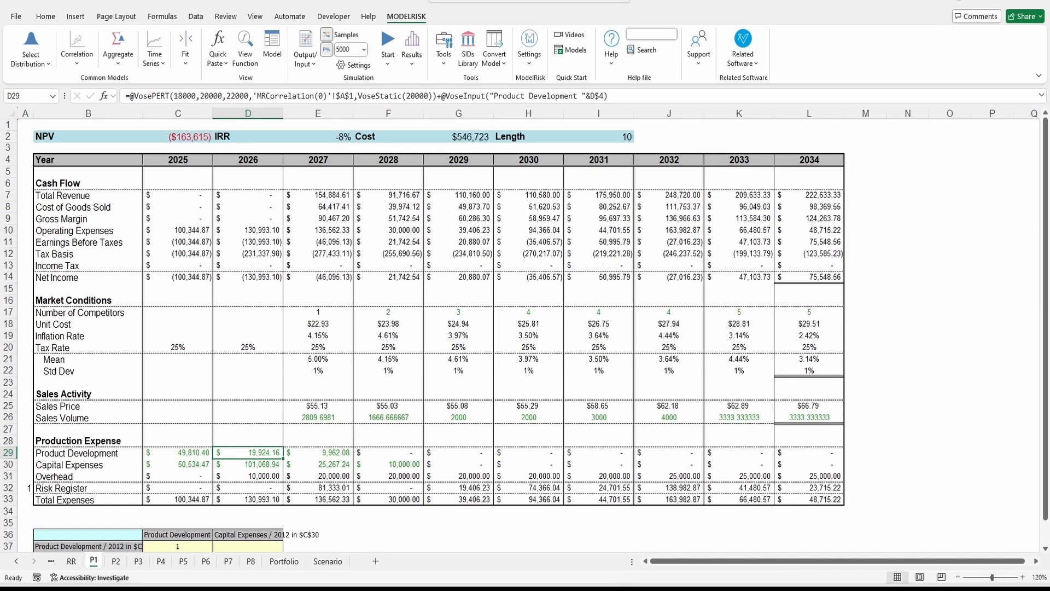
{"action": "key", "text": "F9"}
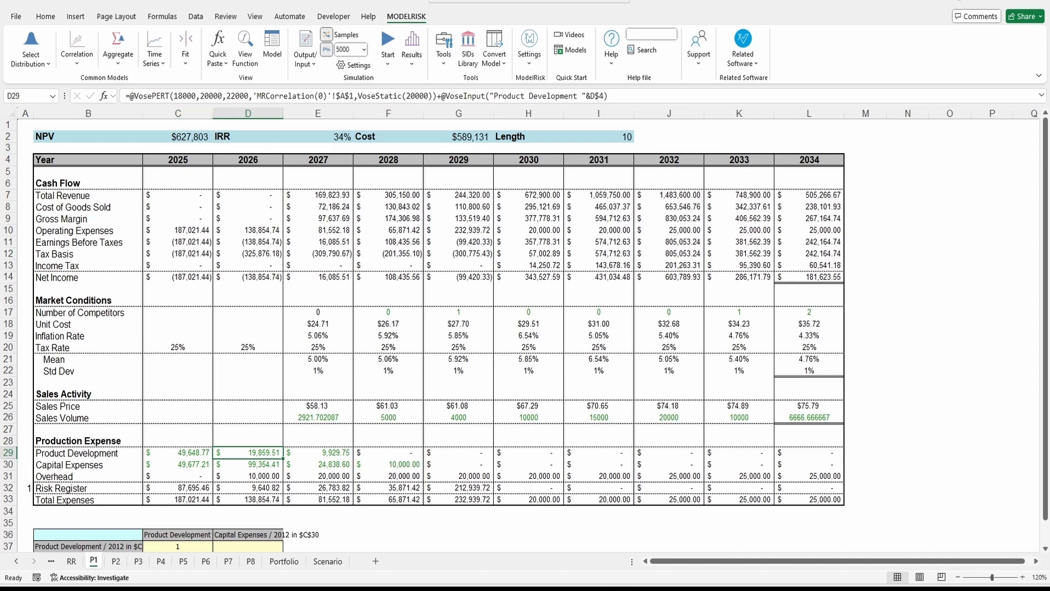
- Inspect the formulas of the NPV, IRR and Cost outputs, including the range the Cost formula references
{"action": "left_click", "coordinate": [178, 136]}
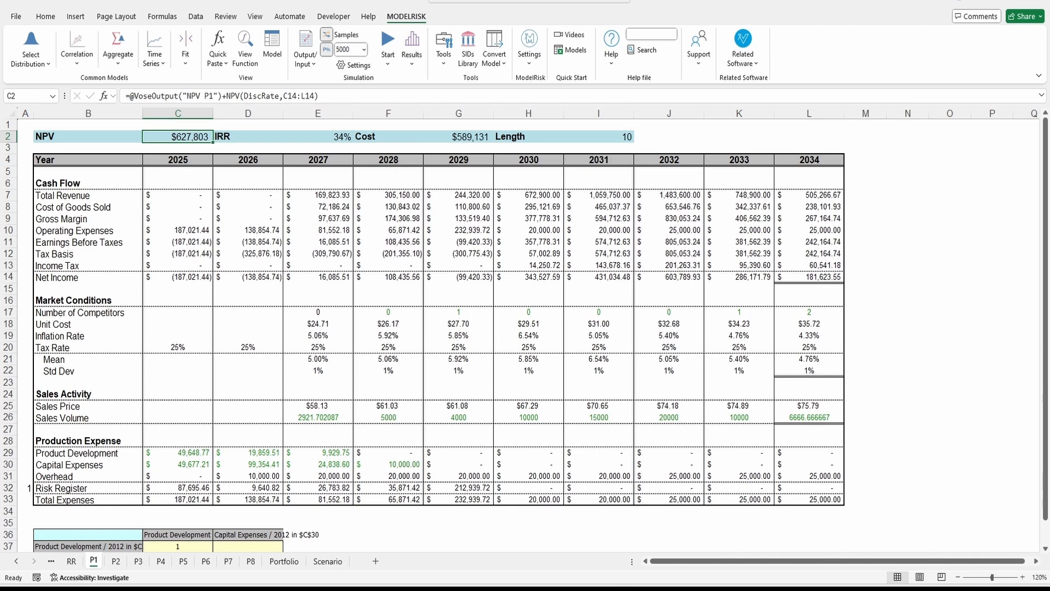
{"action": "left_click", "coordinate": [318, 137]}
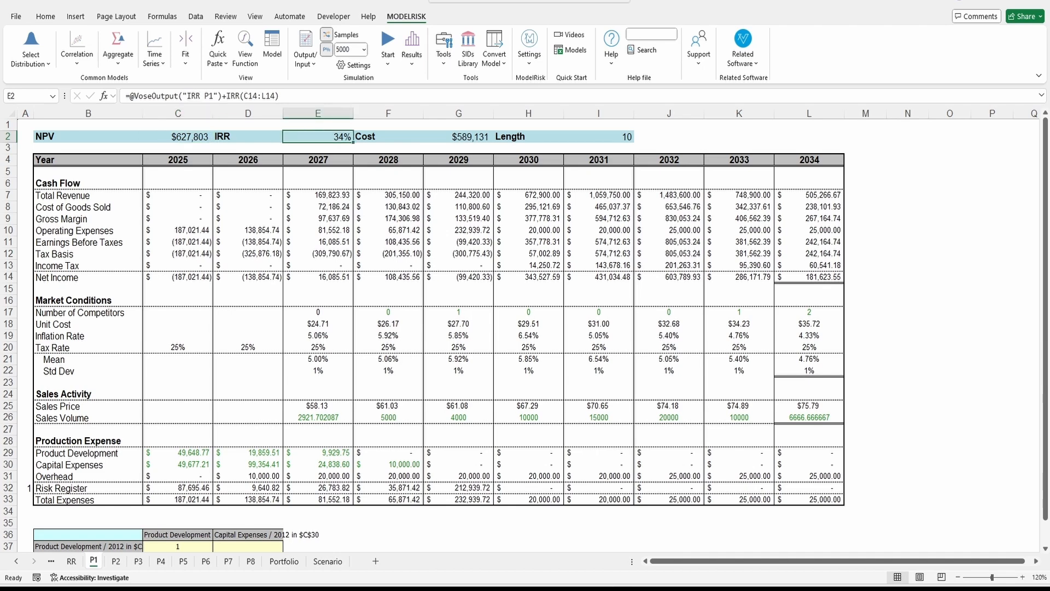
{"action": "left_click", "coordinate": [458, 137]}
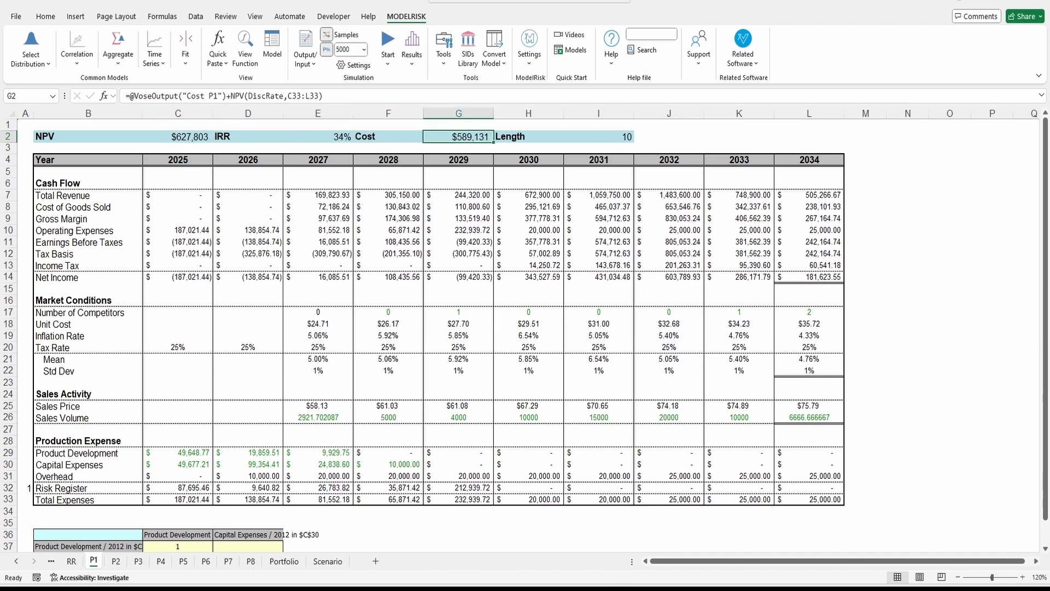
{"action": "double_click", "coordinate": [458, 137]}
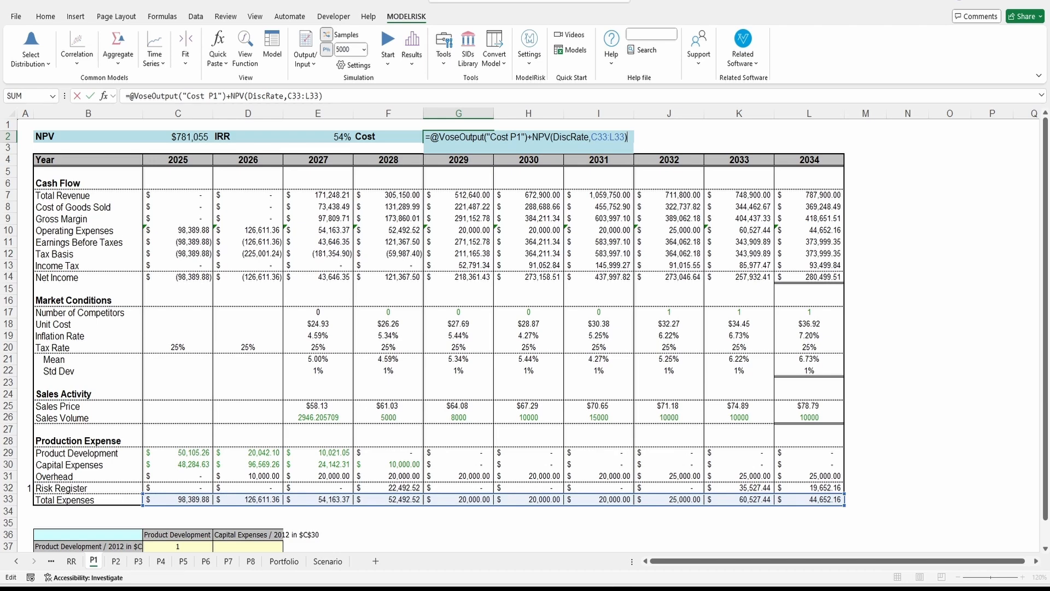
{"action": "key", "text": "Escape"}
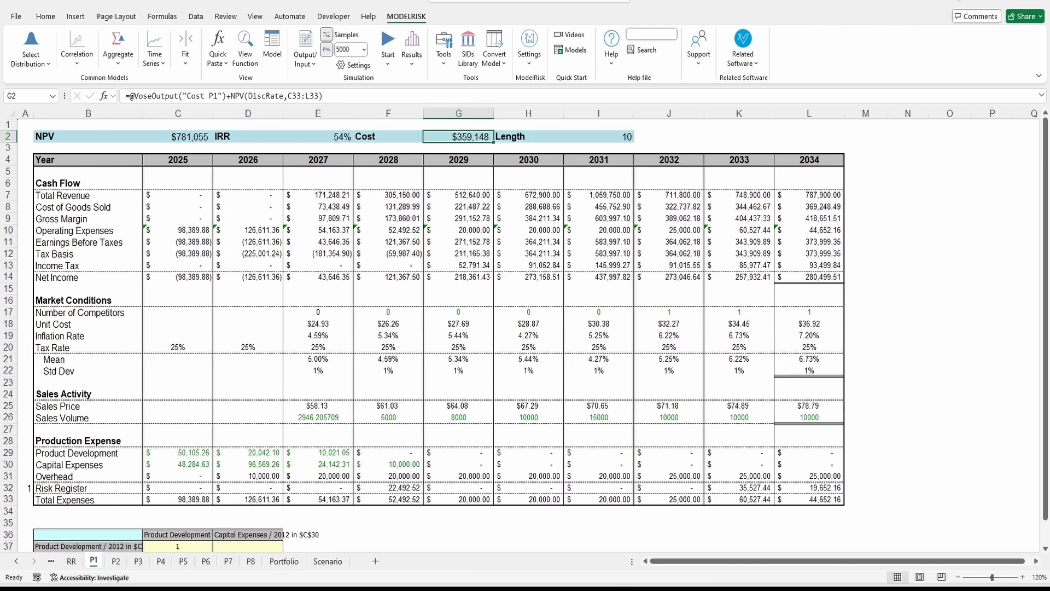
- Check the 2025 Capital Expenses formula, consult the Risk Quantification slide in the presentation, and return to the workbook
{"action": "left_click", "coordinate": [177, 464]}
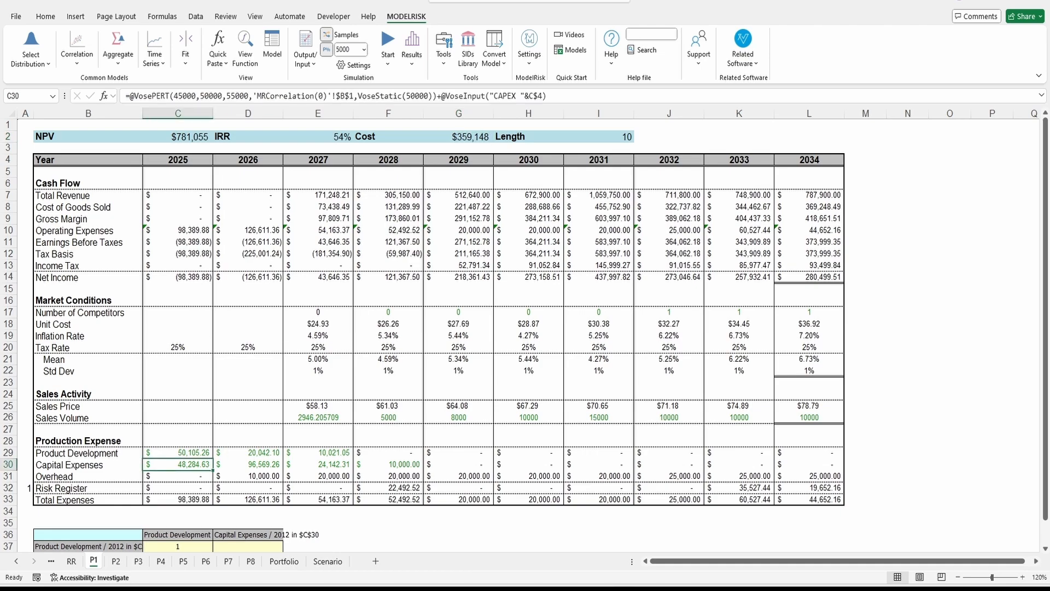
{"action": "key", "text": "alt+Tab"}
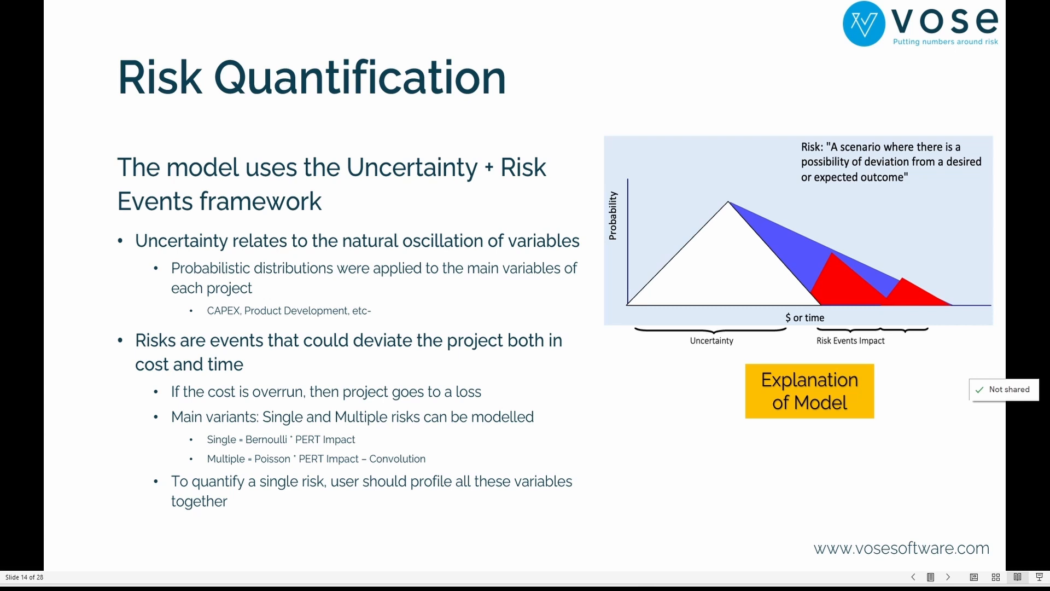
{"action": "key", "text": "alt+Tab"}
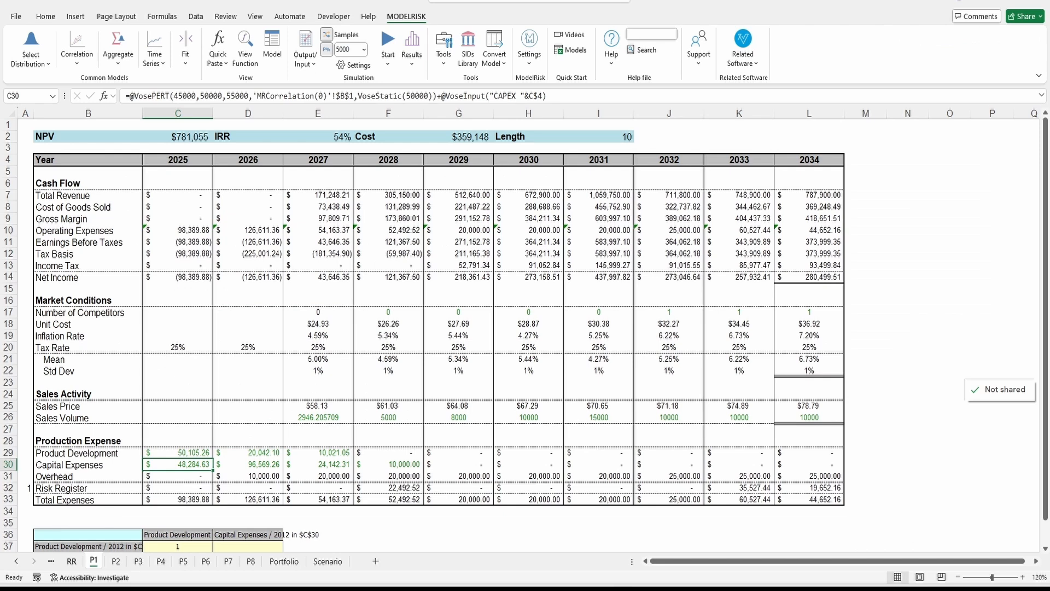
- Open the RR sheet and go through the listed risk events, from Technological Obsolesence to Severe Data Center Damage
{"action": "key", "text": "ctrl+Page_Up"}
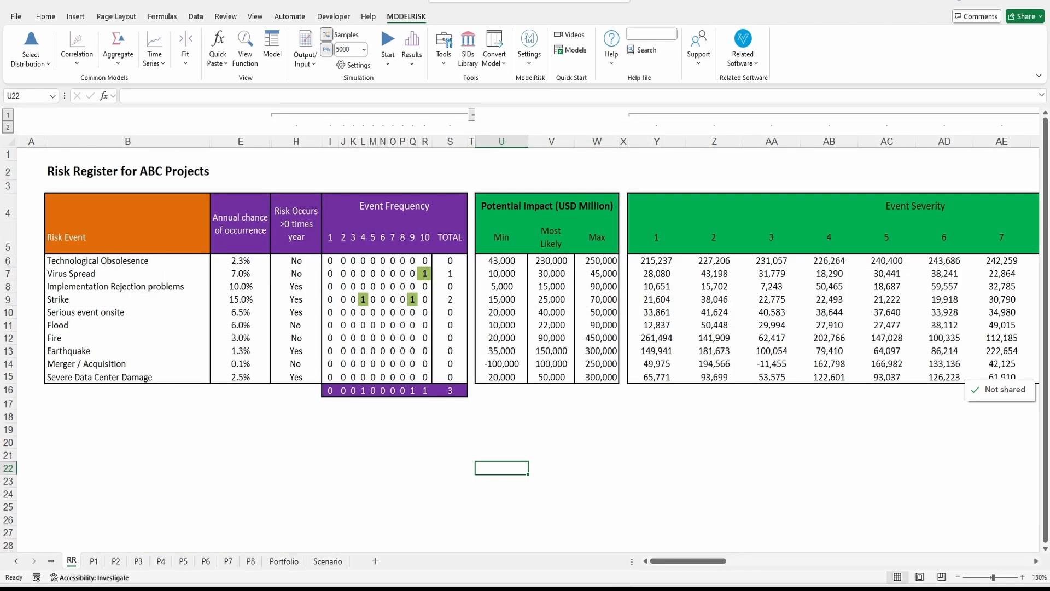
{"action": "left_click", "coordinate": [127, 261]}
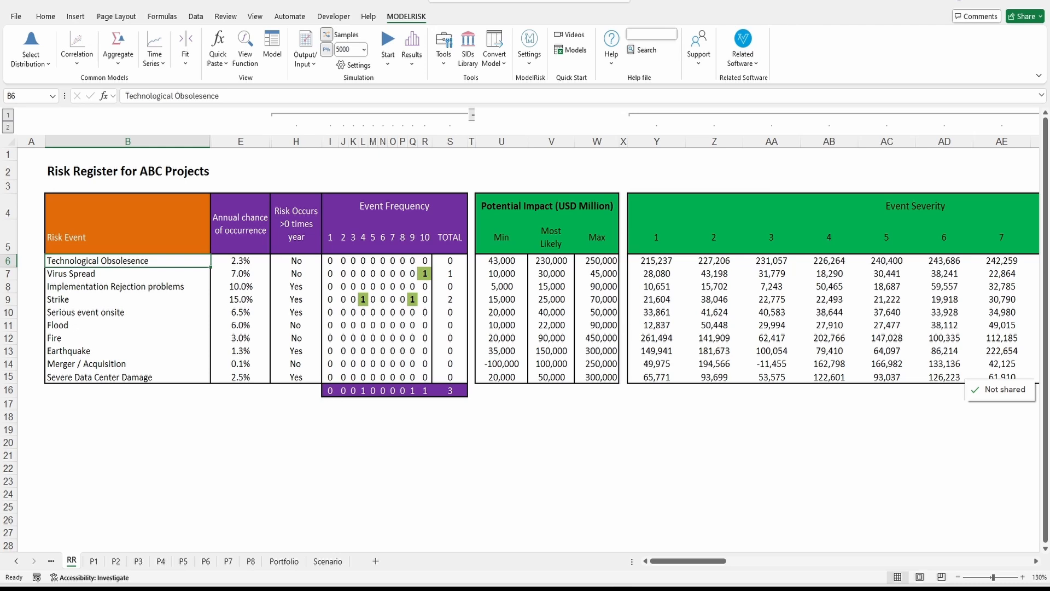
{"action": "left_click", "coordinate": [128, 274]}
{"action": "left_click", "coordinate": [127, 287]}
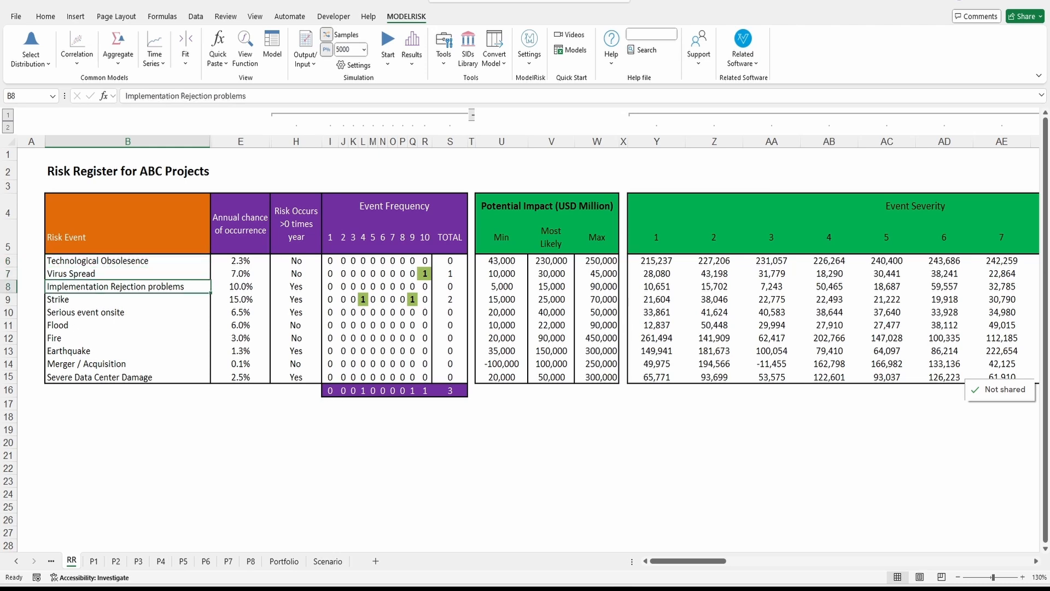
{"action": "left_click", "coordinate": [127, 376]}
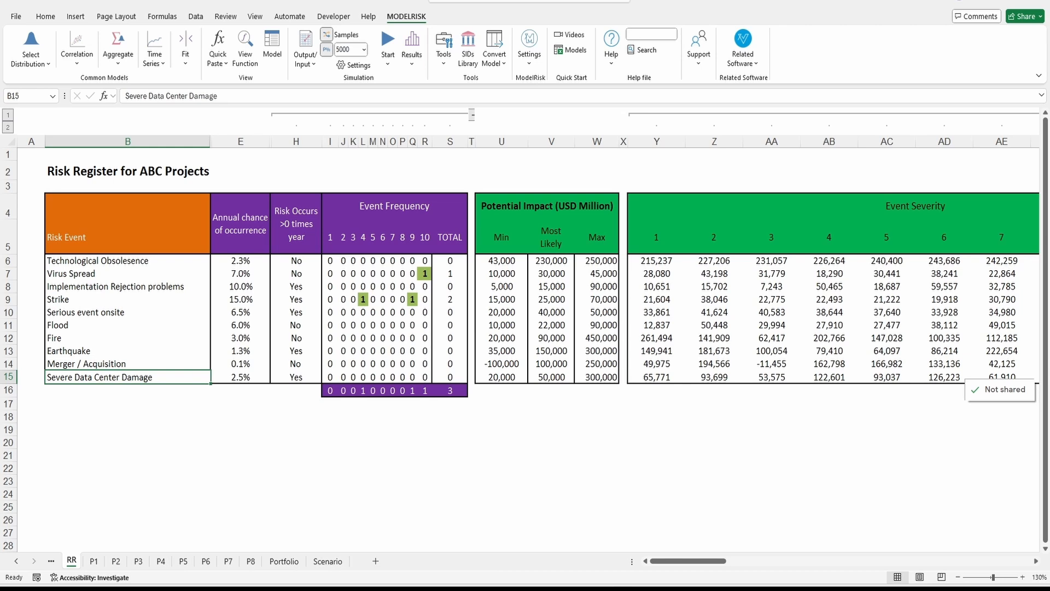
{"action": "left_click", "coordinate": [240, 443]}
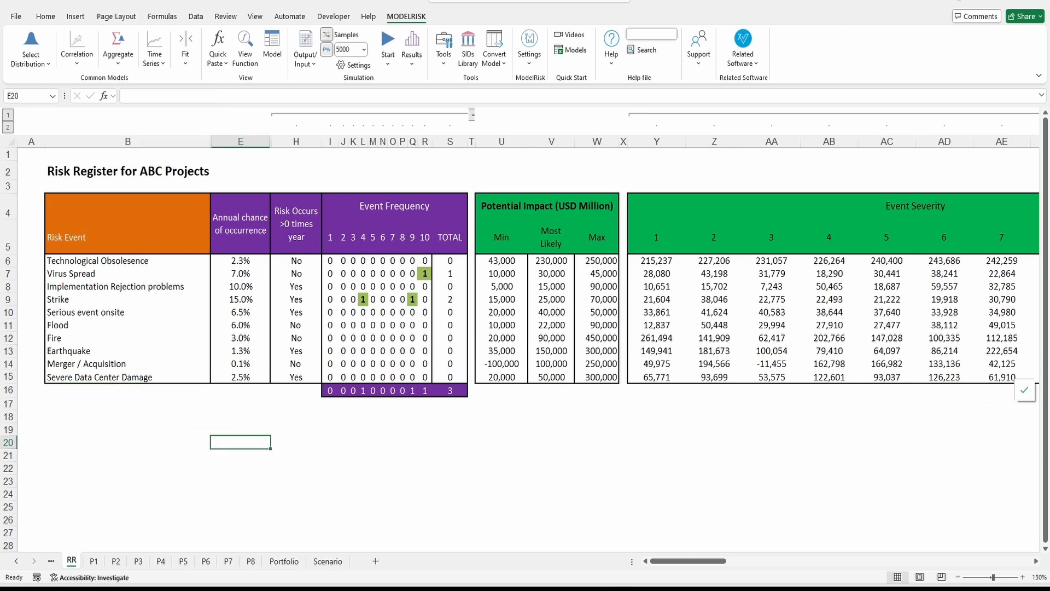
- Review the annual chances of occurrence and the entries stating whether each risk can occur repeatedly per year
{"action": "left_click_drag", "start_coordinate": [240, 261], "coordinate": [241, 377]}
{"action": "left_click", "coordinate": [240, 429]}
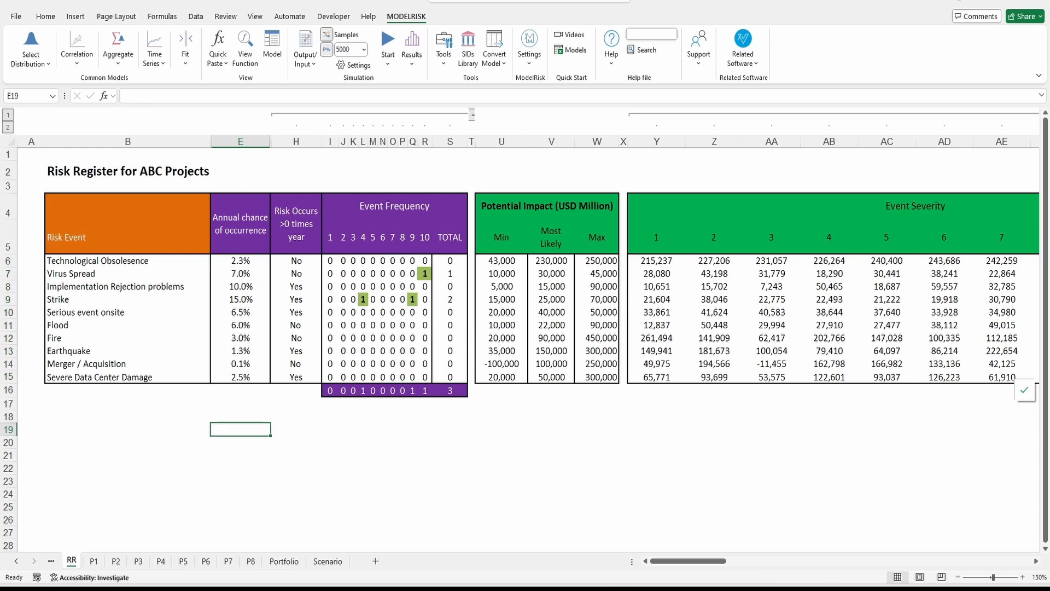
{"action": "left_click", "coordinate": [296, 261]}
{"action": "left_click", "coordinate": [296, 274]}
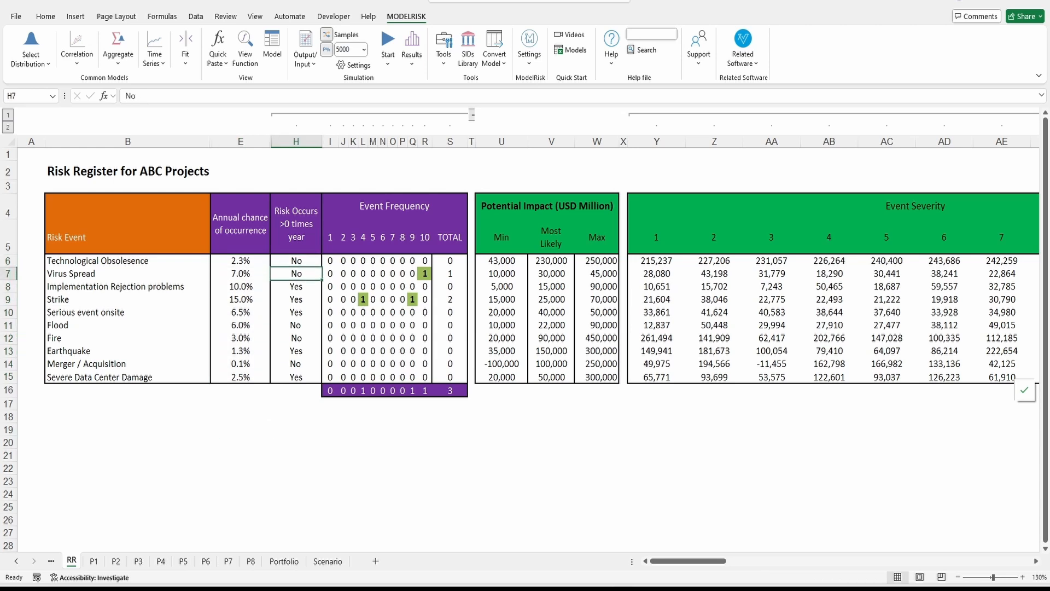
{"action": "left_click", "coordinate": [296, 287]}
{"action": "left_click", "coordinate": [295, 313]}
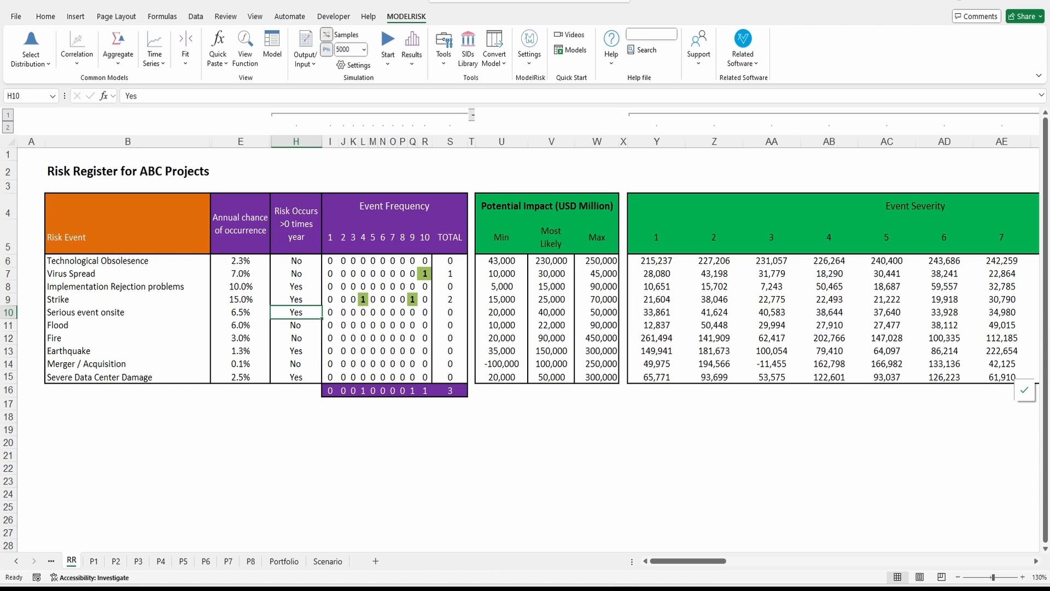
{"action": "left_click", "coordinate": [296, 351]}
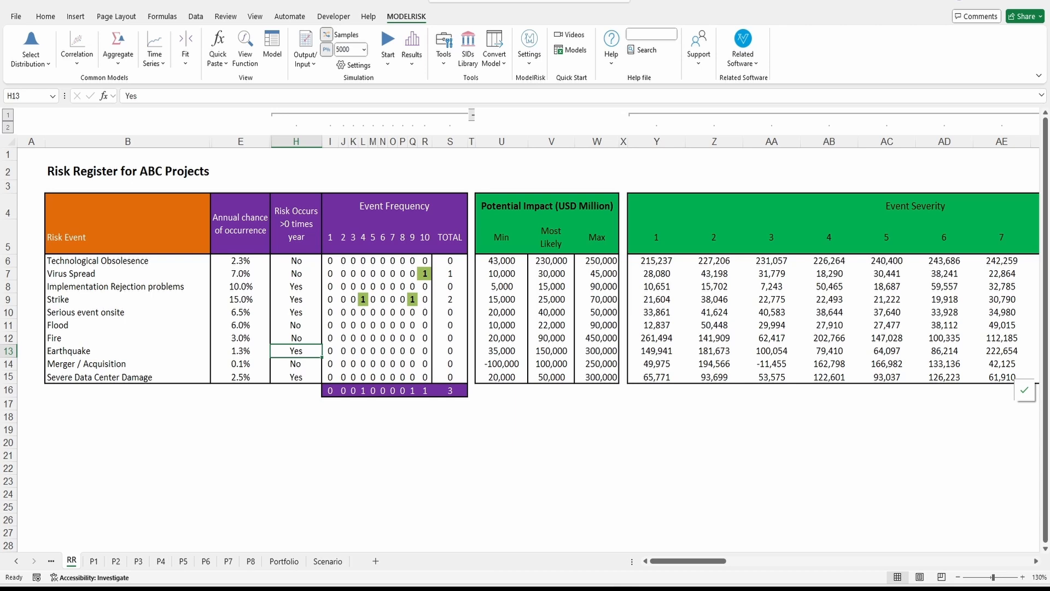
- Inspect the year 2 event frequency formula of the Strike risk and outline it on screen
{"action": "left_click", "coordinate": [343, 300]}
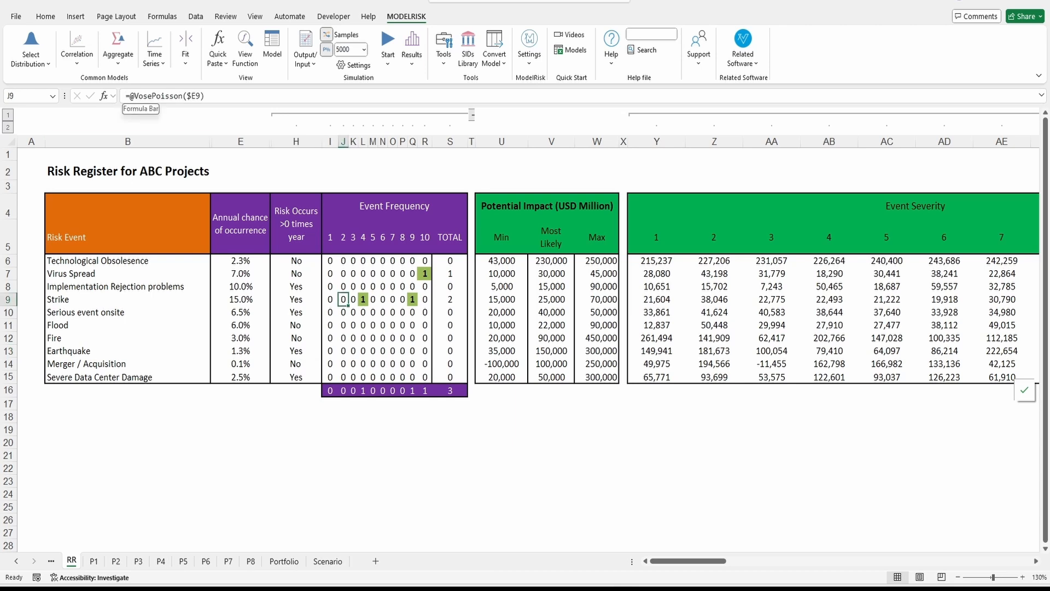
{"action": "key", "text": "ctrl+2"}
{"action": "mouse_move", "coordinate": [118, 84]}
{"action": "left_mouse_down"}
{"action": "mouse_move", "coordinate": [161, 112]}
{"action": "mouse_move", "coordinate": [228, 107]}
{"action": "left_mouse_up"}
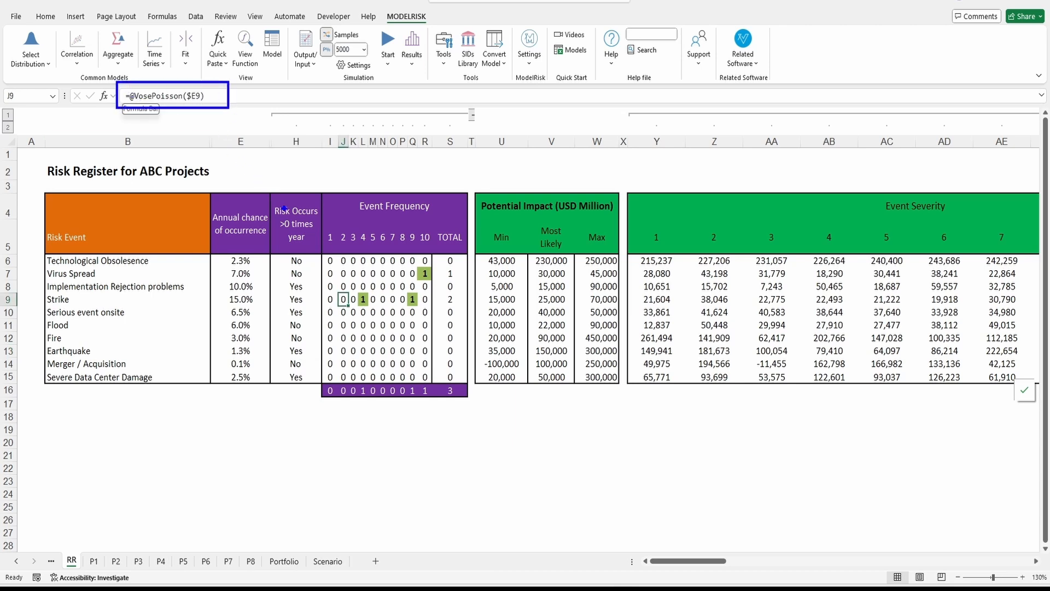
{"action": "key", "text": "Escape"}
- Inspect and outline the year 2 frequency formula for Virus Spread, and check the year 4 formula for Serious event onsite
{"action": "left_click", "coordinate": [344, 274]}
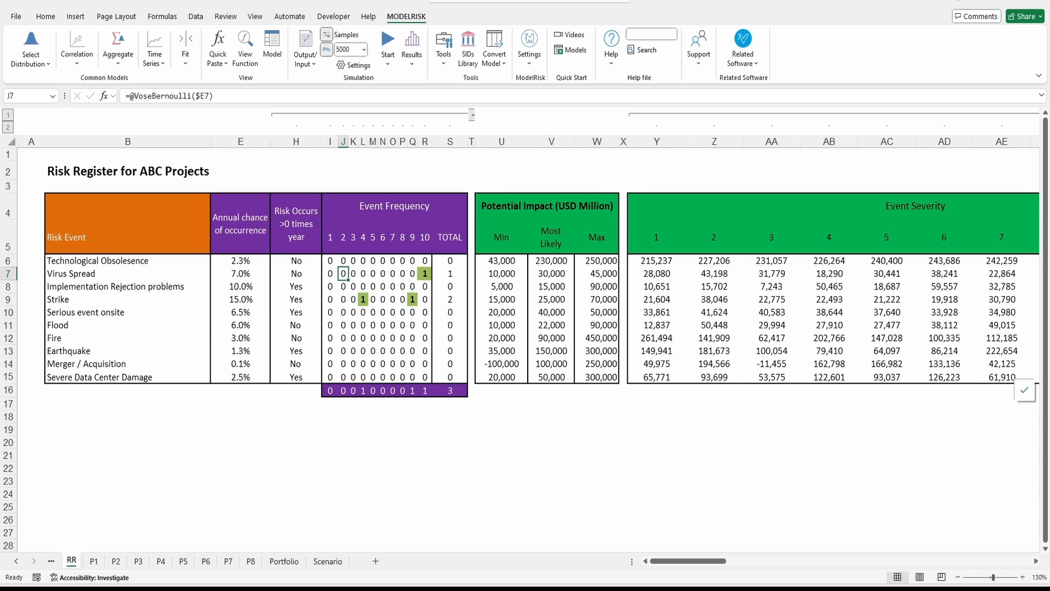
{"action": "key", "text": "ctrl+2"}
{"action": "left_click_drag", "start_coordinate": [129, 86], "coordinate": [218, 108]}
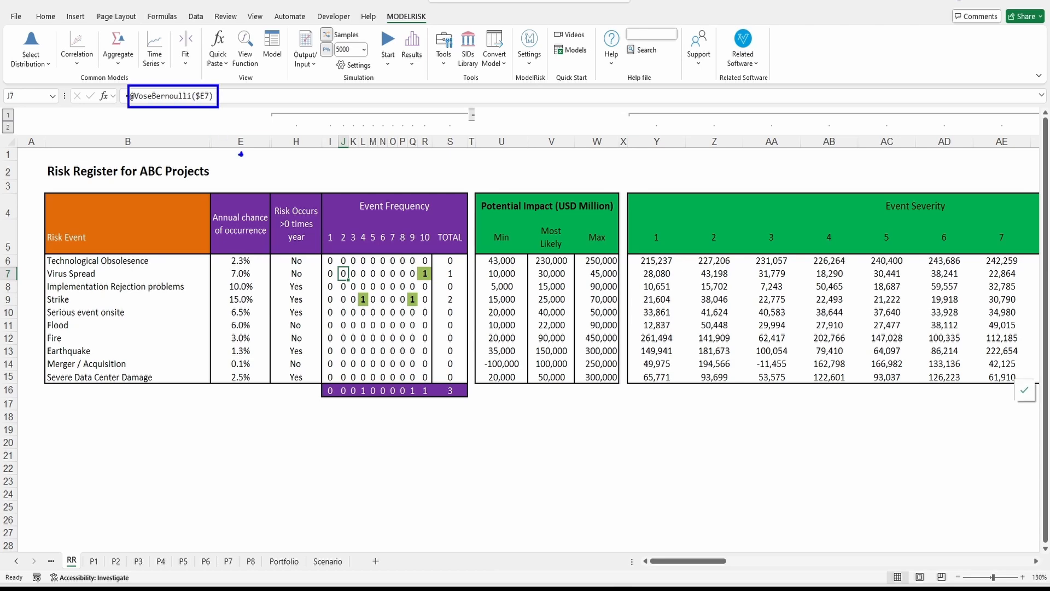
{"action": "key", "text": "Escape"}
{"action": "left_click", "coordinate": [363, 312]}
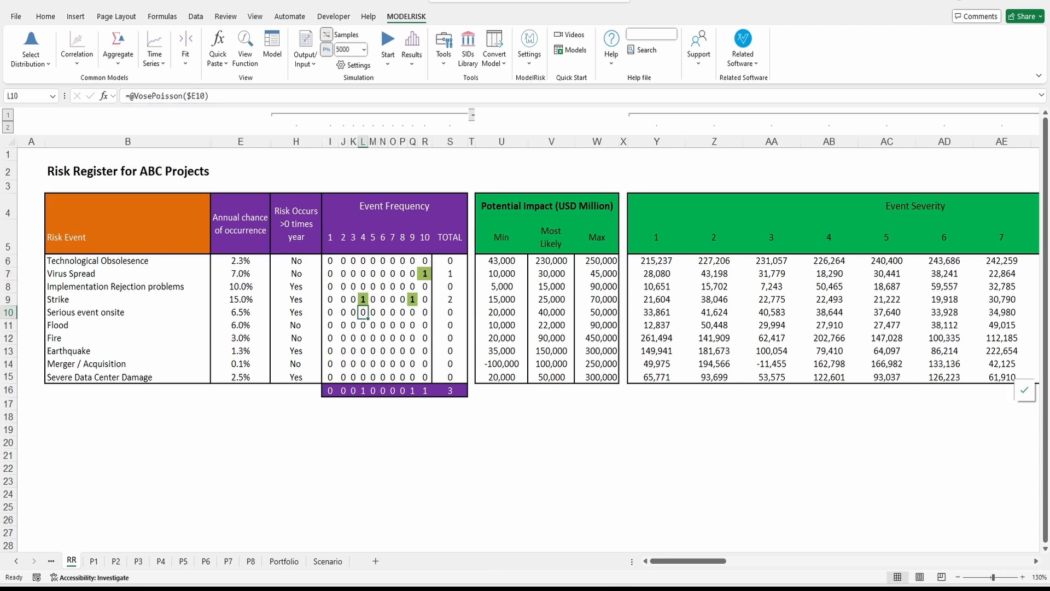
- Recalculate the risk register repeatedly to sample event frequencies, and inspect the year 7 frequency formula for Implementation Rejection problems
{"action": "key", "text": "F9"}
{"action": "key", "text": "F9"}
{"action": "key", "text": "F9"}
{"action": "key", "text": "F9"}
{"action": "key", "text": "F9"}
{"action": "key", "text": "F9"}
{"action": "key", "text": "F9"}
{"action": "key", "text": "F9"}
{"action": "key", "text": "F9"}
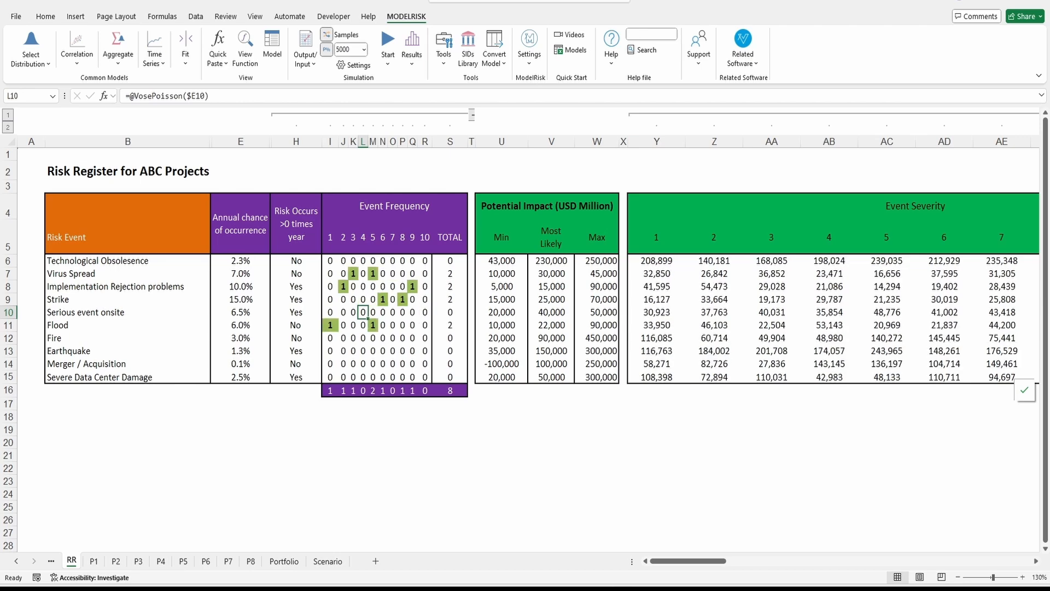
{"action": "key", "text": "F9"}
{"action": "key", "text": "F9"}
{"action": "key", "text": "F9"}
{"action": "key", "text": "F9"}
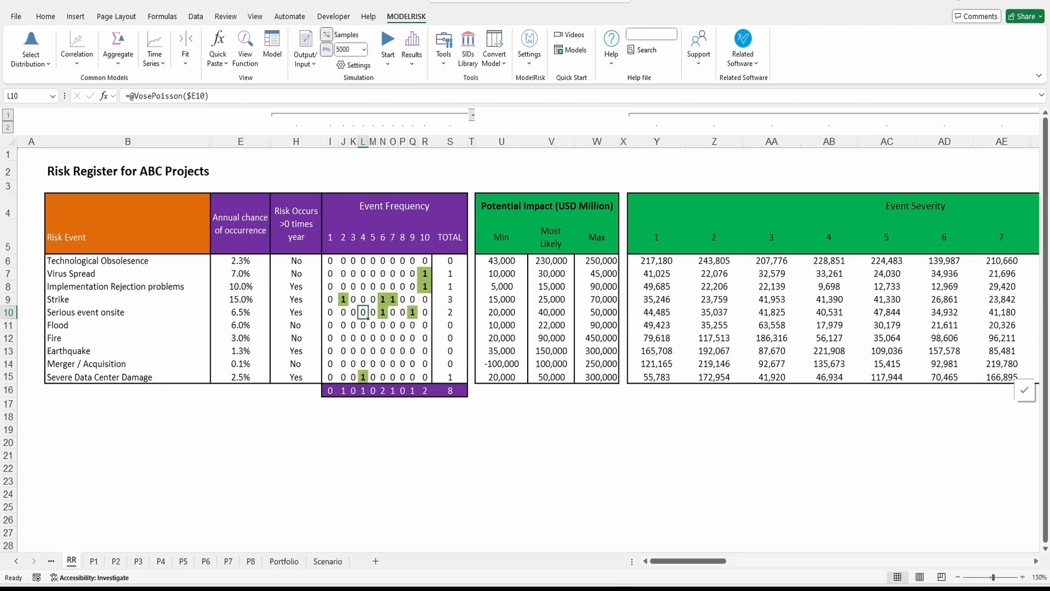
{"action": "key", "text": "F9"}
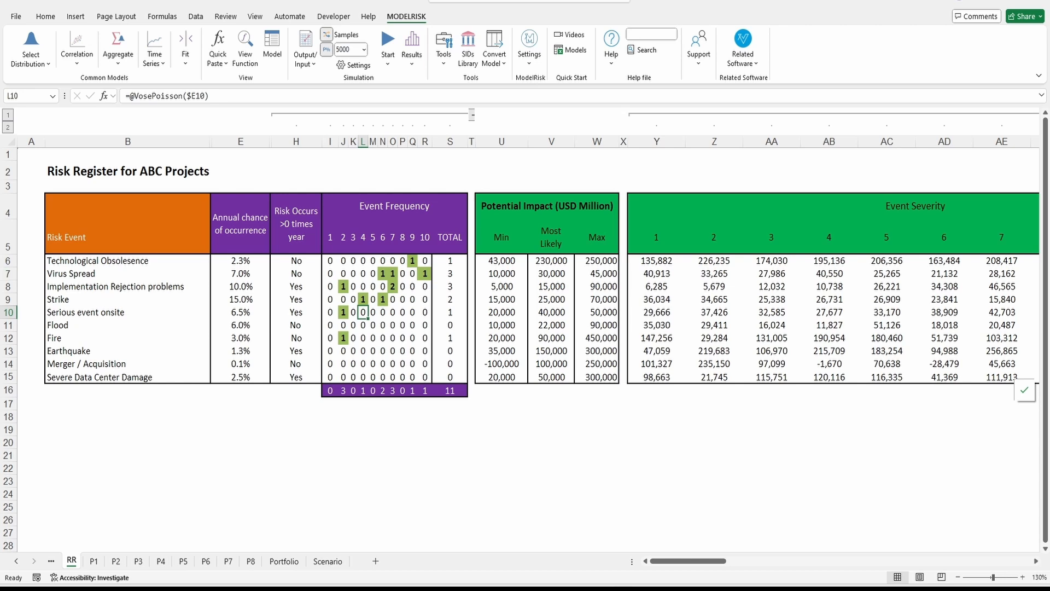
{"action": "left_click", "coordinate": [127, 287]}
{"action": "left_click", "coordinate": [393, 287]}
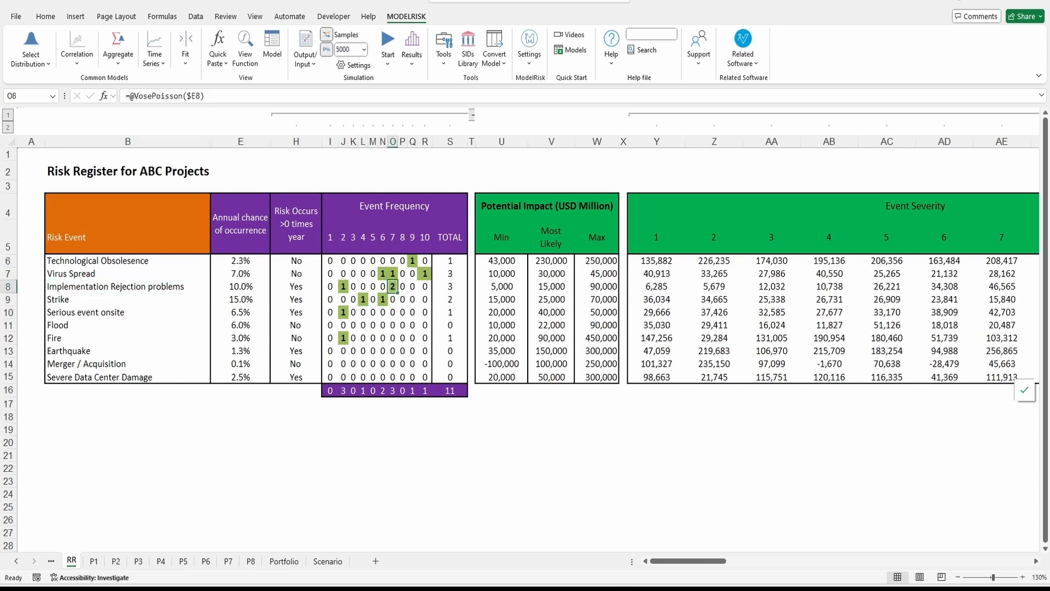
- Review the potential impact inputs of all risks, going through minimum, most likely and maximum for Technological Obsolesence
{"action": "left_click", "coordinate": [502, 287]}
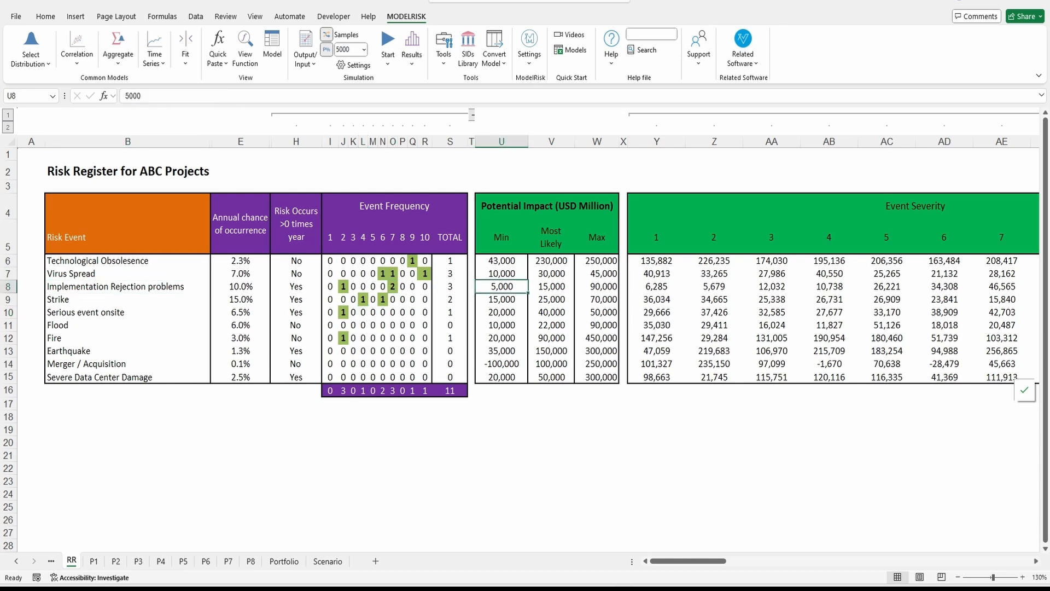
{"action": "left_click_drag", "start_coordinate": [501, 261], "coordinate": [597, 377]}
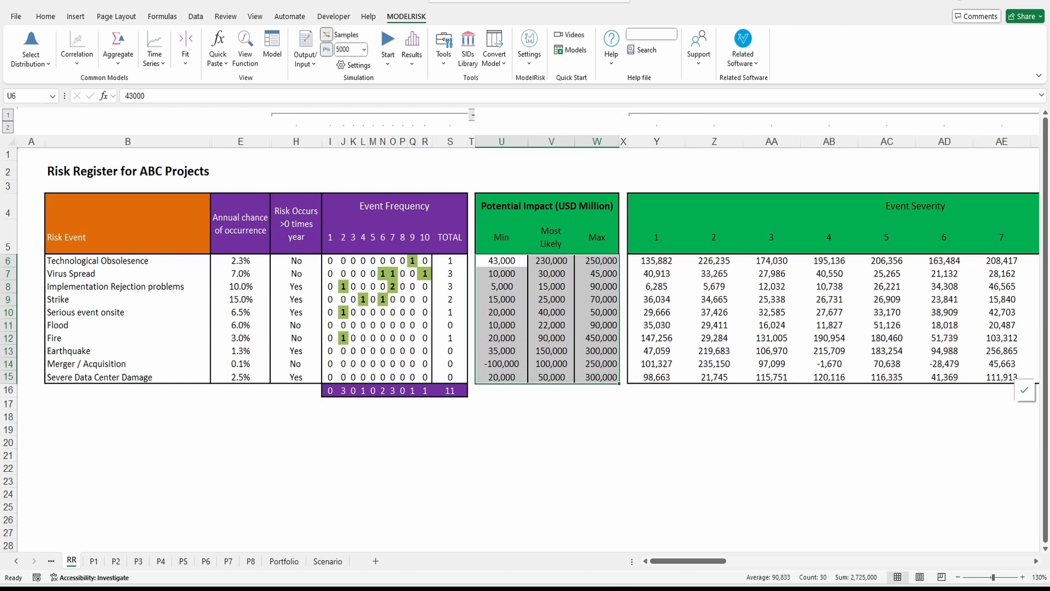
{"action": "left_click", "coordinate": [502, 287]}
{"action": "left_click", "coordinate": [501, 260]}
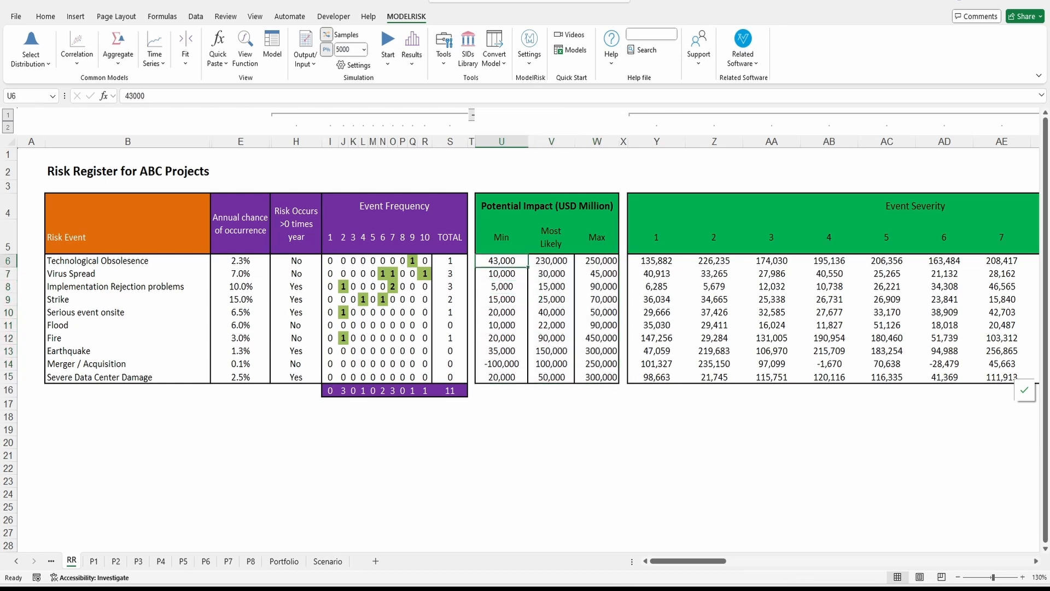
{"action": "left_click", "coordinate": [551, 261]}
{"action": "left_click", "coordinate": [596, 261]}
{"action": "left_click", "coordinate": [502, 261]}
{"action": "left_click", "coordinate": [551, 261]}
{"action": "left_click", "coordinate": [596, 261]}
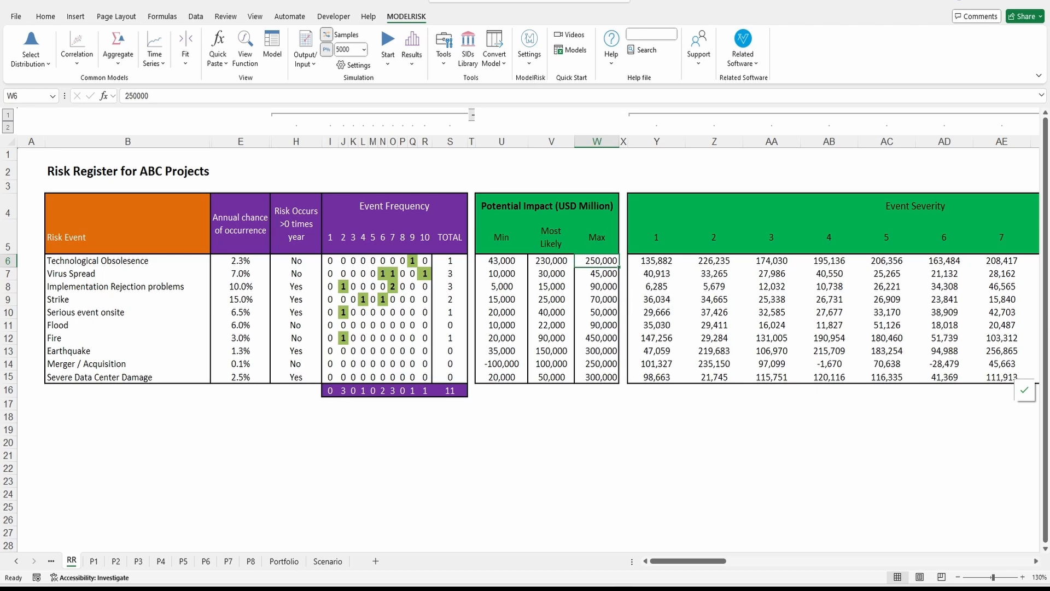
- Inspect the year 2 event severity formula for Serious event onsite and recalculate the sheet several times
{"action": "left_click_drag", "start_coordinate": [687, 561], "coordinate": [712, 560]}
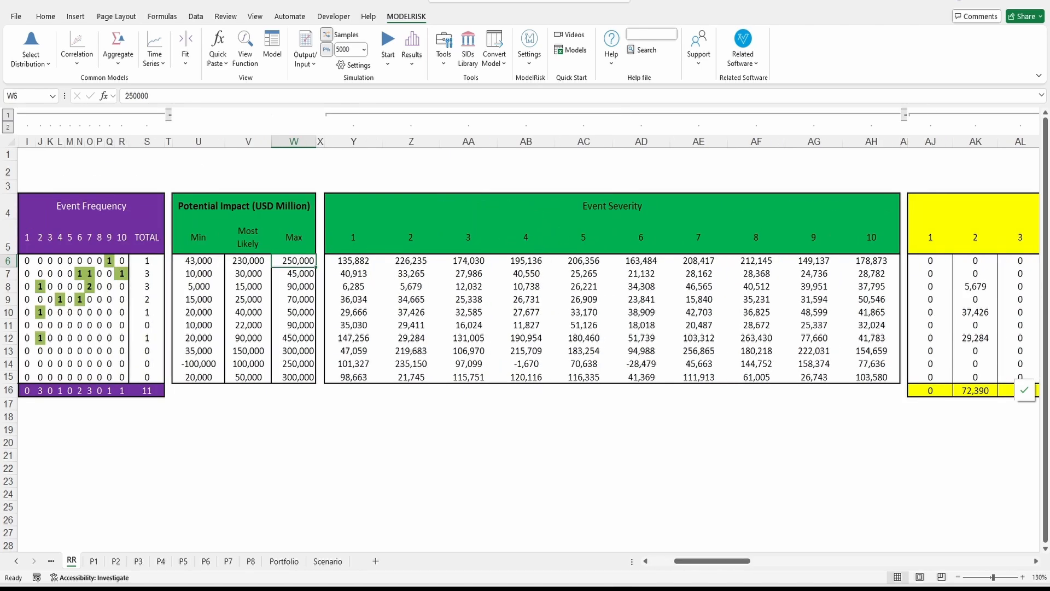
{"action": "left_click", "coordinate": [410, 312]}
{"action": "key", "text": "F9"}
{"action": "key", "text": "F9"}
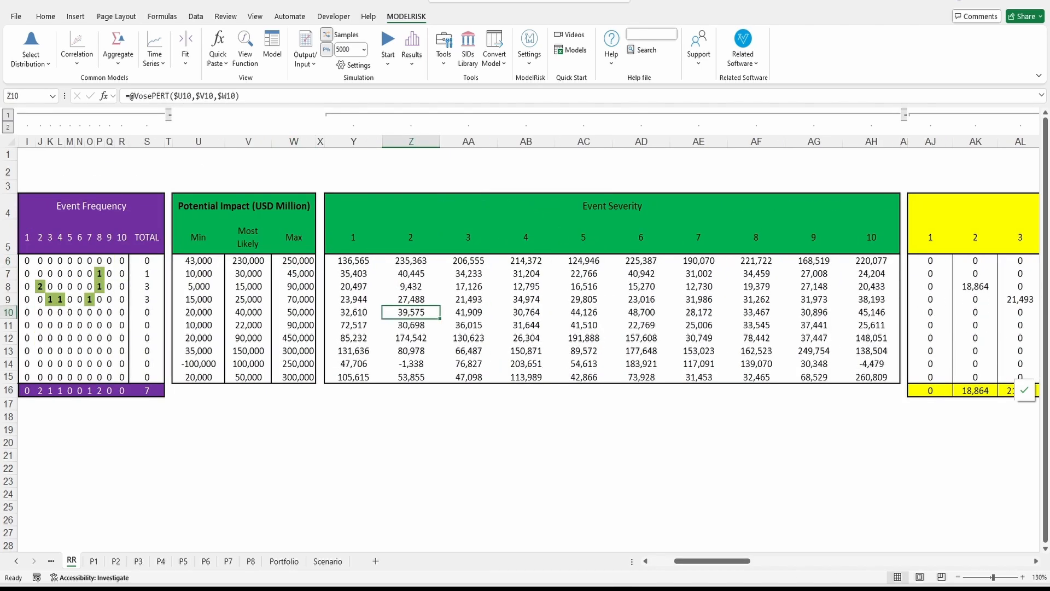
{"action": "key", "text": "F9"}
{"action": "key", "text": "F9"}
- Check the Strike risk's year 4 frequency and inspect the matching year 4 event magnitude formula
{"action": "left_click_drag", "start_coordinate": [712, 560], "coordinate": [688, 560]}
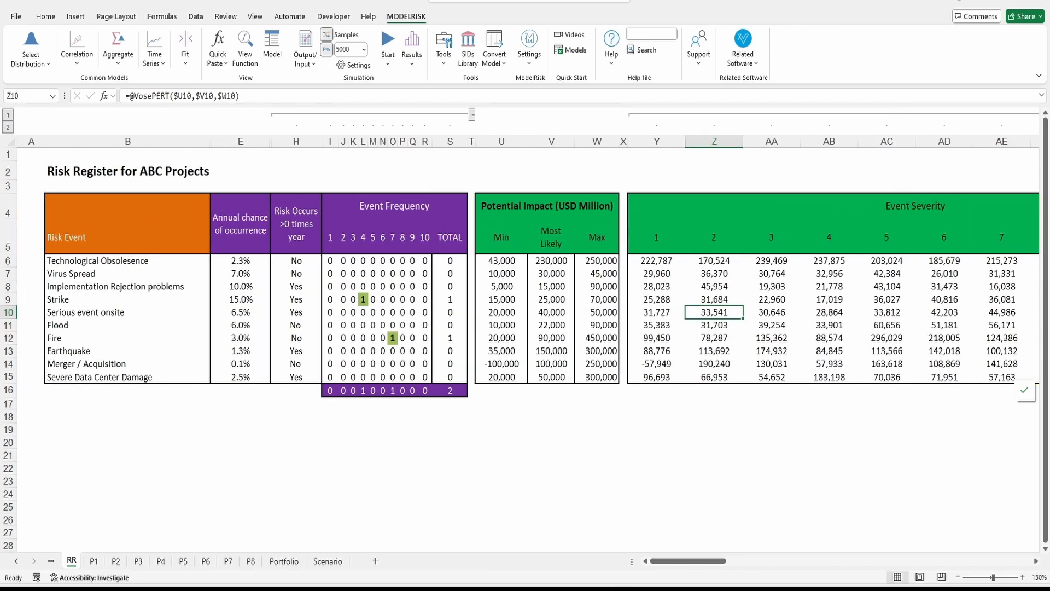
{"action": "left_click", "coordinate": [402, 299]}
{"action": "left_click", "coordinate": [363, 299]}
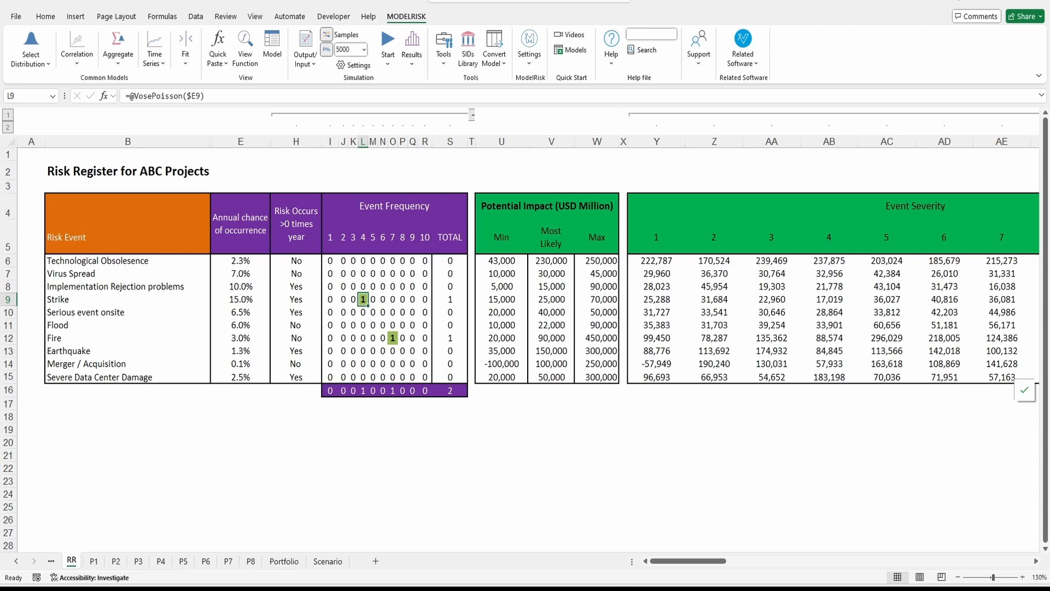
{"action": "left_click_drag", "start_coordinate": [688, 561], "coordinate": [751, 560]}
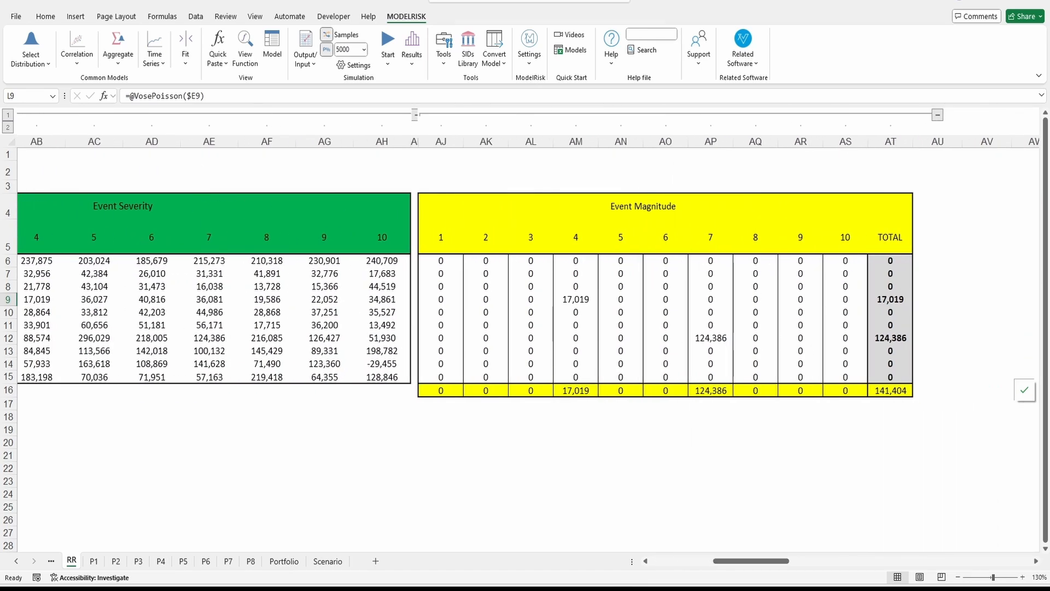
{"action": "left_click", "coordinate": [575, 299]}
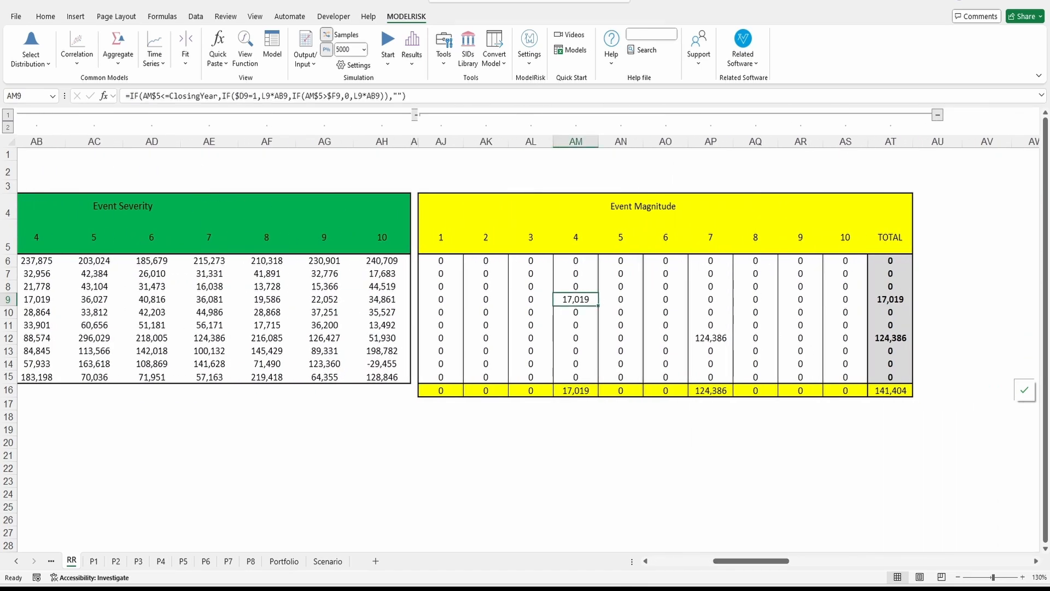
- Review the event magnitudes and their yearly totals for years 1 to 10 while recalculating the sheet repeatedly
{"action": "key", "text": "F9"}
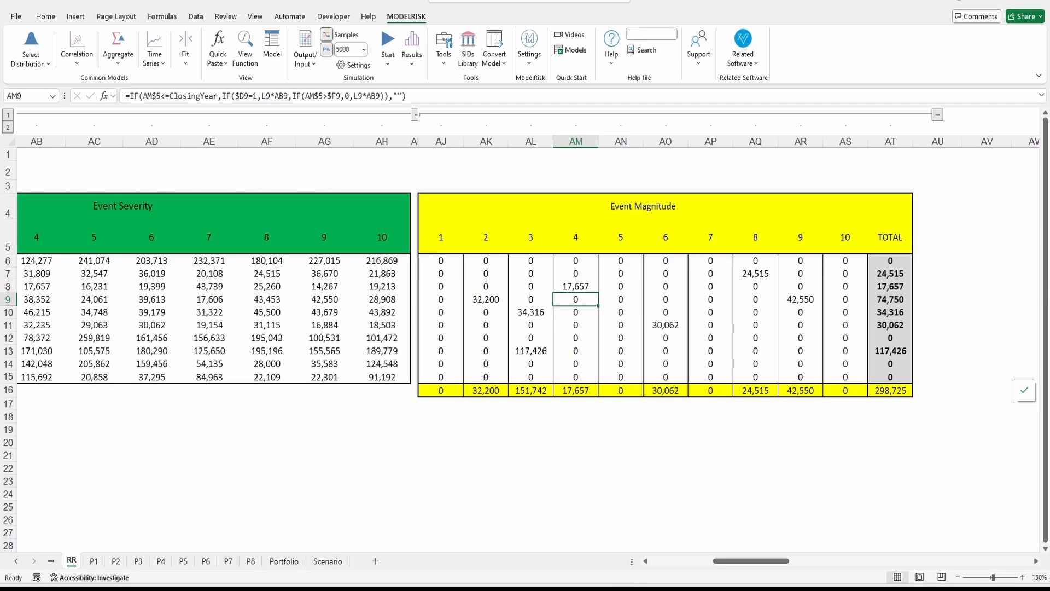
{"action": "left_click_drag", "start_coordinate": [485, 286], "coordinate": [710, 350]}
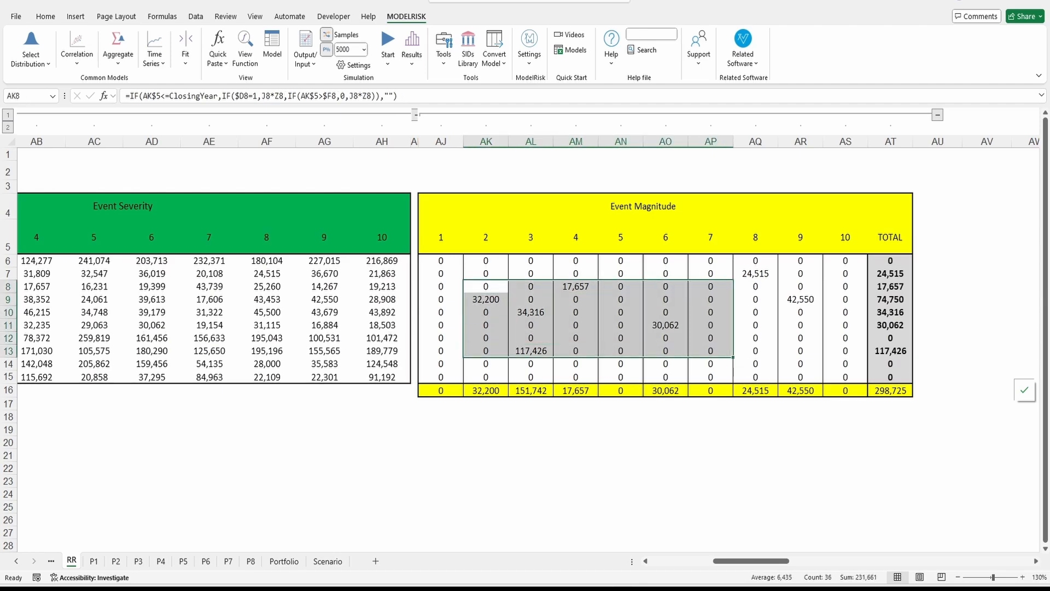
{"action": "left_click_drag", "start_coordinate": [441, 390], "coordinate": [844, 390]}
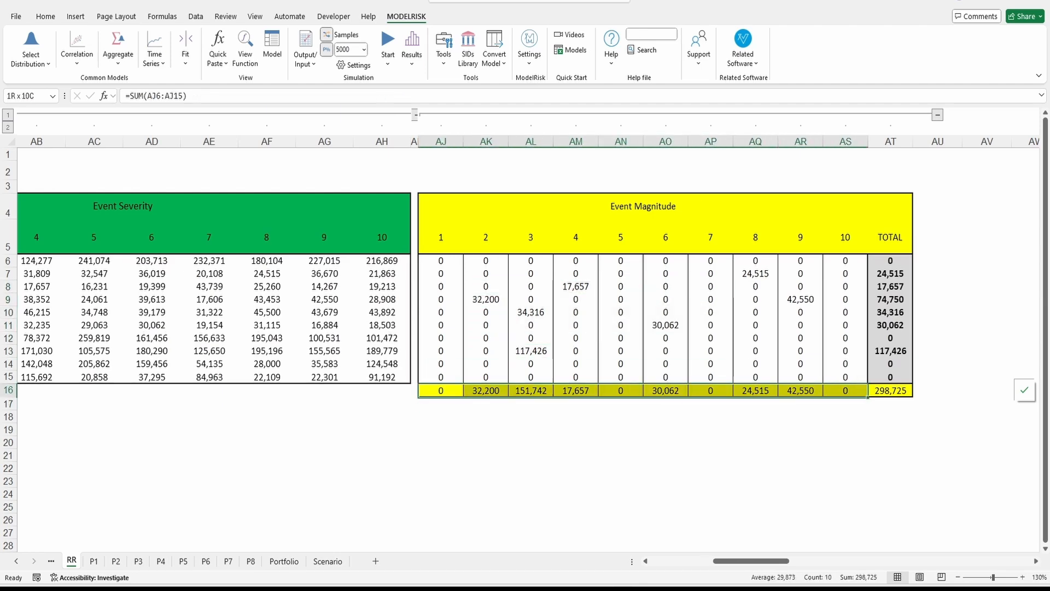
{"action": "key", "text": "F9"}
{"action": "key", "text": "F9"}
{"action": "key", "text": "F9"}
{"action": "key", "text": "F9"}
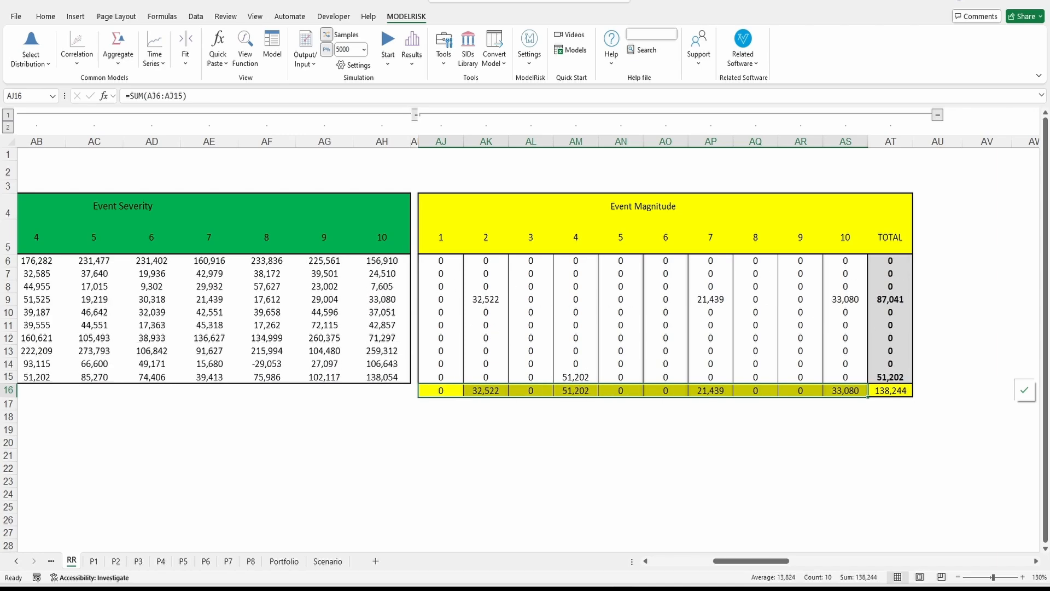
{"action": "key", "text": "F9"}
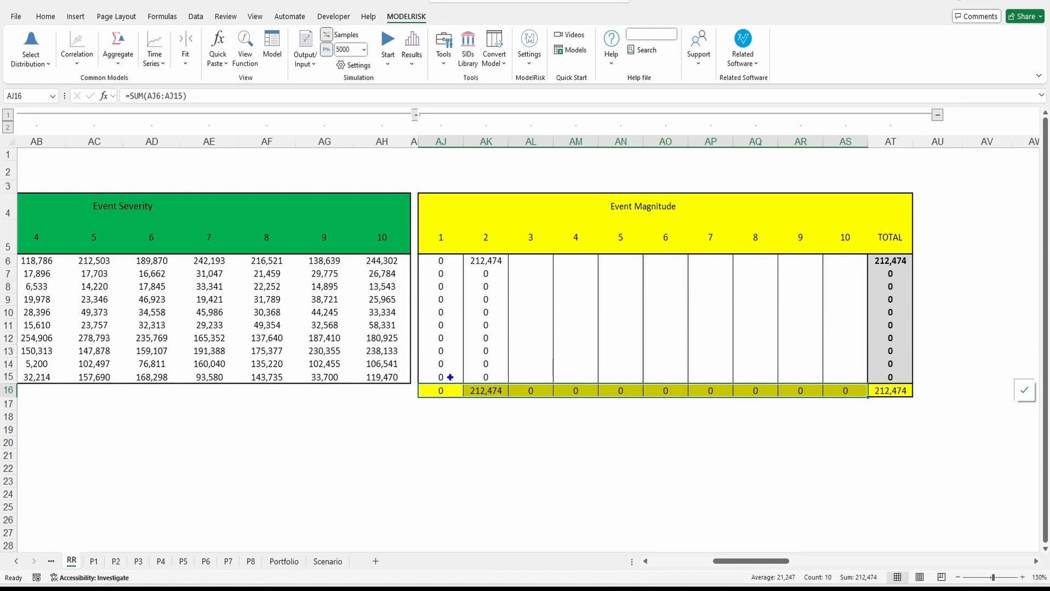
- Outline the yearly event magnitude totals on screen, point from them to sheet P1, and clear the annotation
{"action": "left_click_drag", "start_coordinate": [414, 378], "coordinate": [859, 400]}
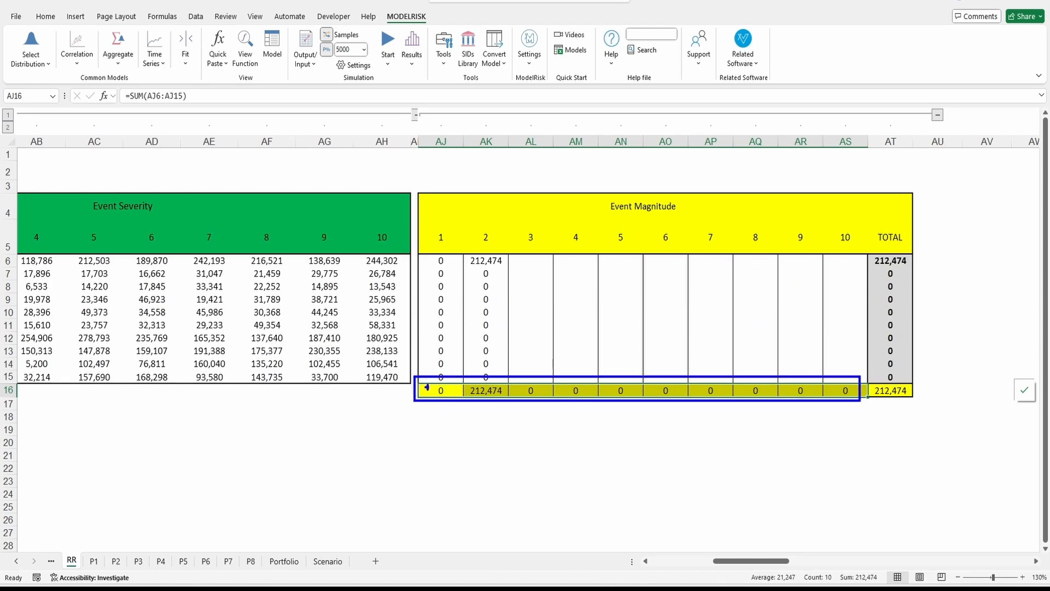
{"action": "mouse_move", "coordinate": [434, 399]}
{"action": "left_mouse_down"}
{"action": "mouse_move", "coordinate": [98, 463]}
{"action": "mouse_move", "coordinate": [92, 567]}
{"action": "mouse_move", "coordinate": [82, 570]}
{"action": "left_mouse_up"}
{"action": "key", "text": "Escape"}
- Open sheet P1, point out the Risk Register expense row, and inspect its 2026 formula while recalculating
{"action": "key", "text": "ctrl+Page_Down"}
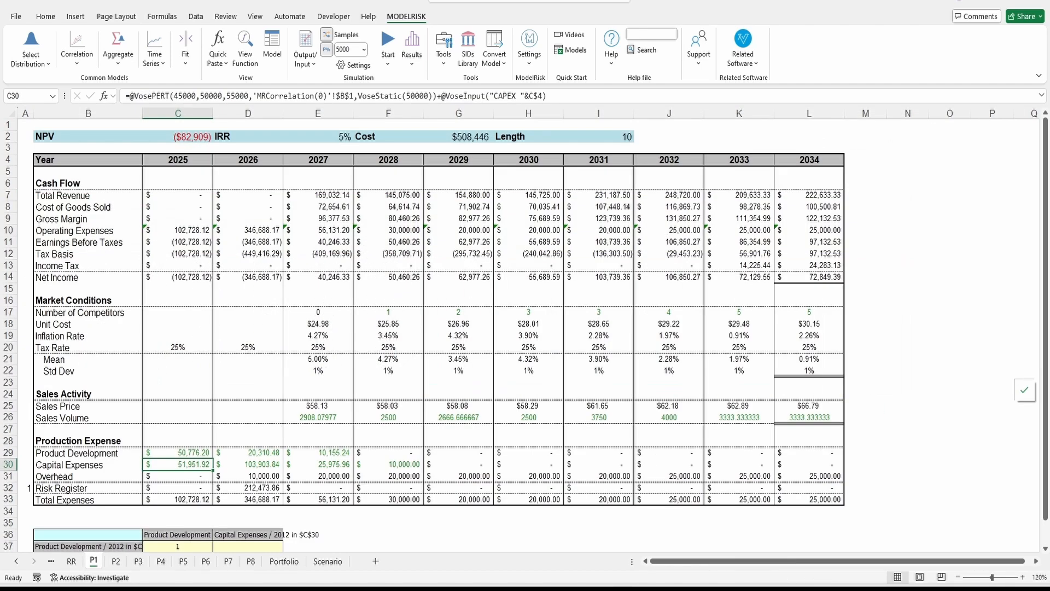
{"action": "mouse_move", "coordinate": [31, 482]}
{"action": "left_mouse_down"}
{"action": "mouse_move", "coordinate": [316, 511]}
{"action": "mouse_move", "coordinate": [849, 494]}
{"action": "left_mouse_up"}
{"action": "left_click", "coordinate": [248, 488]}
{"action": "key", "text": "F9"}
{"action": "key", "text": "F9"}
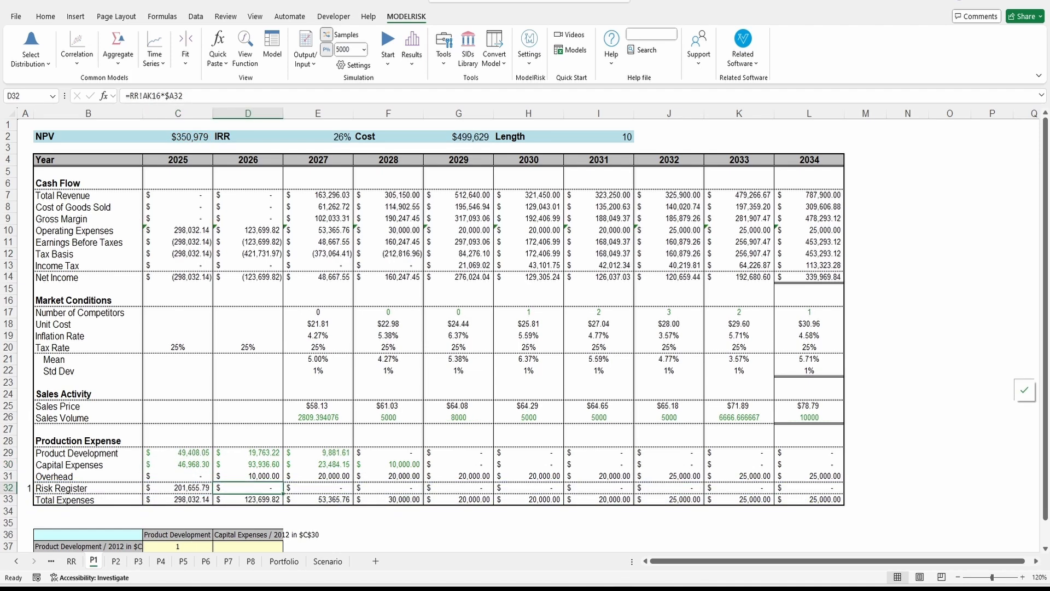
- Trace P1's 2025 Risk Register expense to its source on RR and select the event magnitudes of years 2 to 10
{"action": "left_click", "coordinate": [178, 487]}
{"action": "key", "text": "ctrl+bracketleft"}
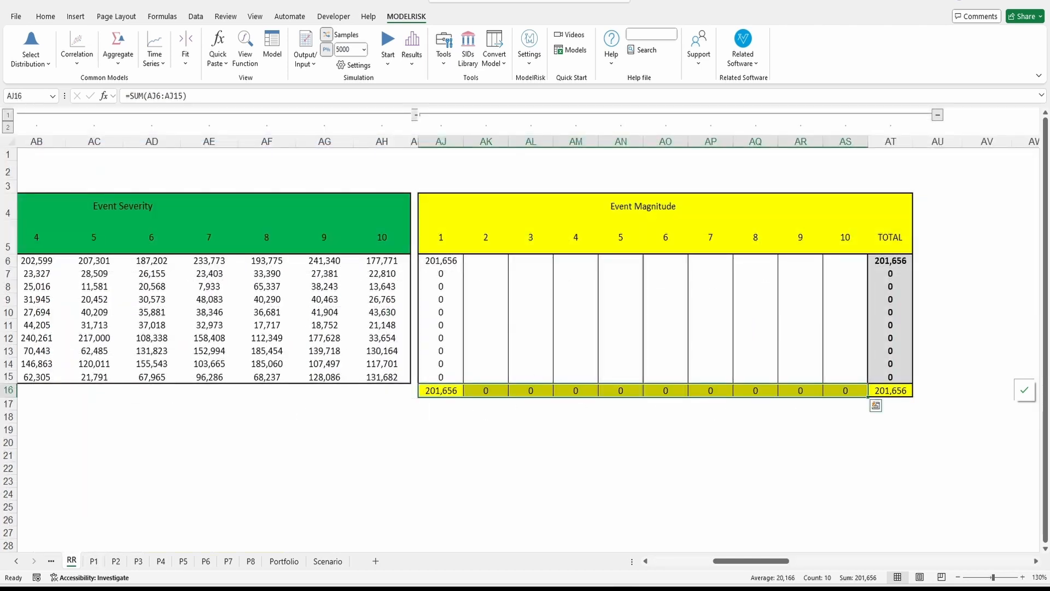
{"action": "left_click_drag", "start_coordinate": [486, 260], "coordinate": [846, 377]}
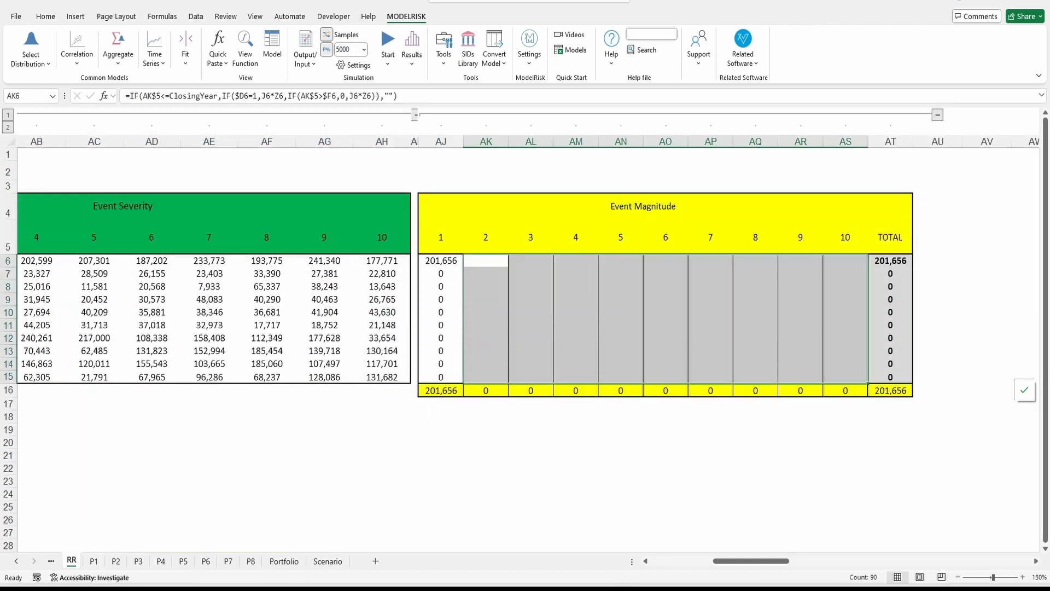
- Inspect the year 7 event frequency formula for Serious event onsite and recalculate the risk register twice
{"action": "left_click_drag", "start_coordinate": [751, 560], "coordinate": [687, 561]}
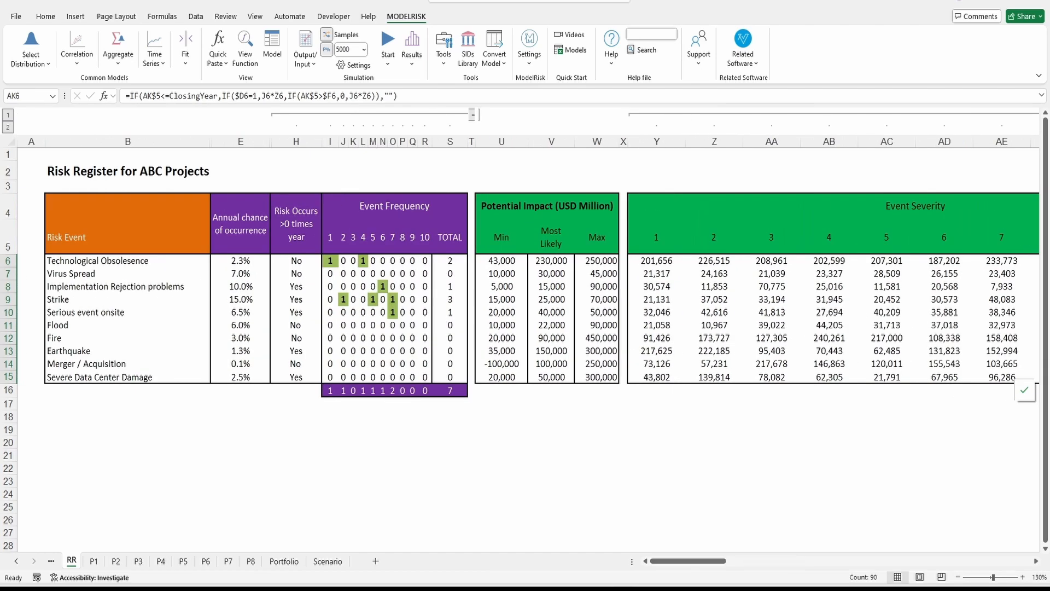
{"action": "left_click", "coordinate": [393, 312]}
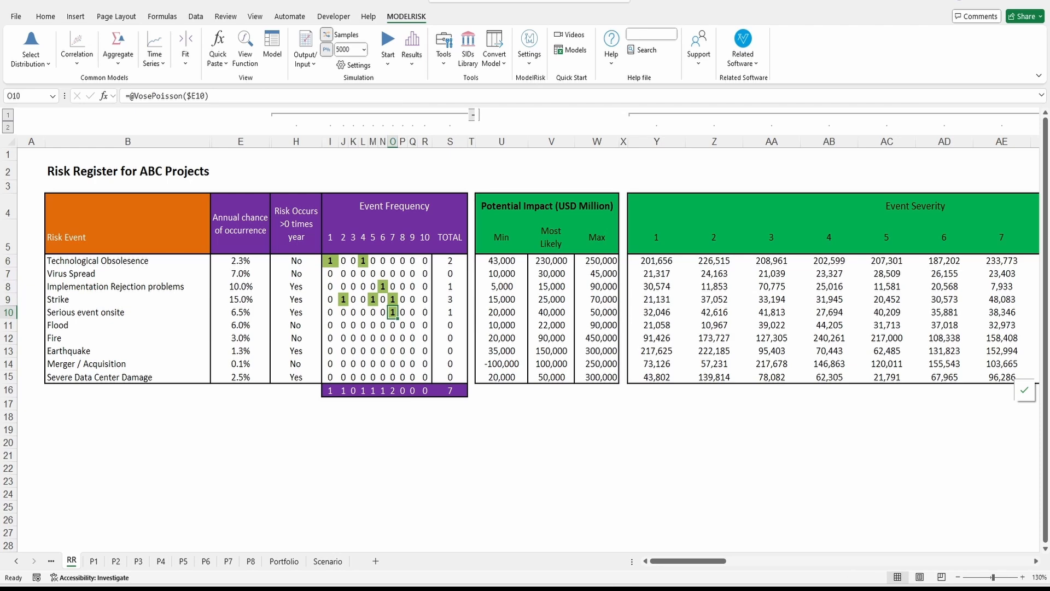
{"action": "key", "text": "F9"}
{"action": "key", "text": "F9"}
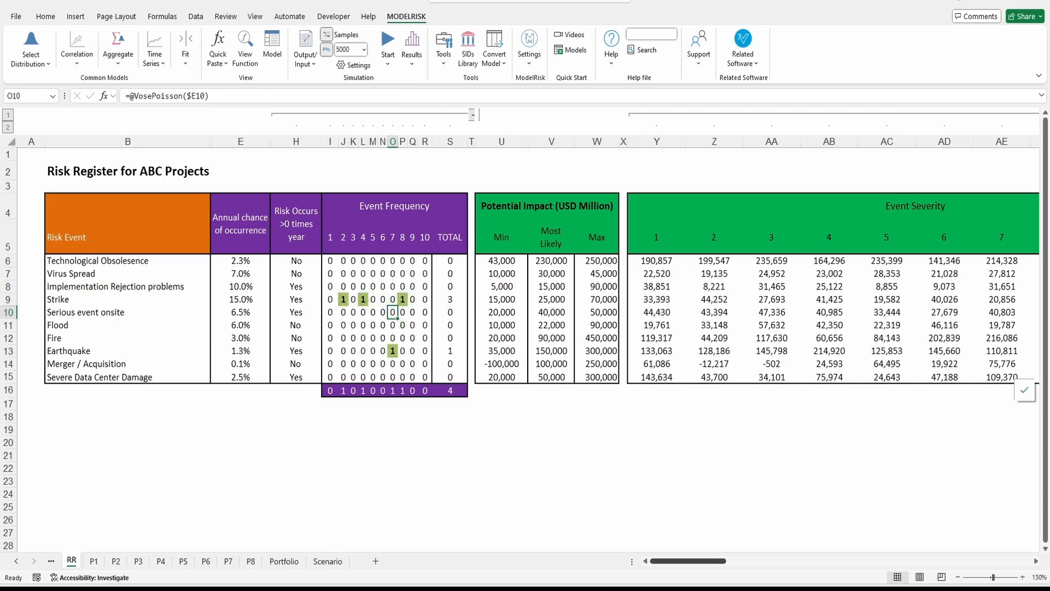
- Inspect the year 2 event magnitude total, compare it with P1's Risk Register row, and recalculate the model
{"action": "left_click_drag", "start_coordinate": [687, 560], "coordinate": [747, 561]}
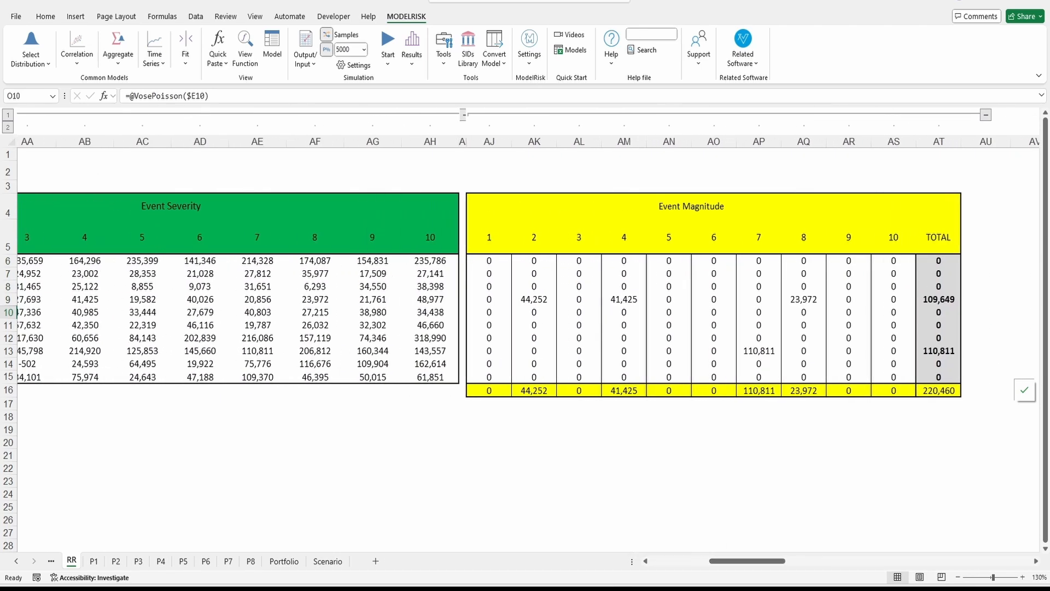
{"action": "left_click", "coordinate": [534, 391]}
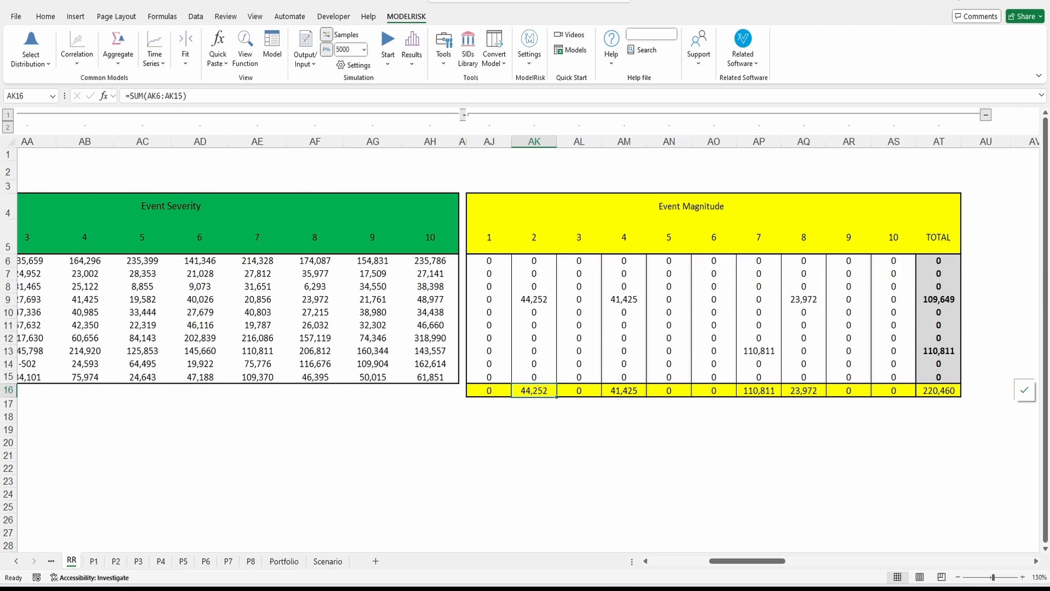
{"action": "key", "text": "ctrl+Page_Down"}
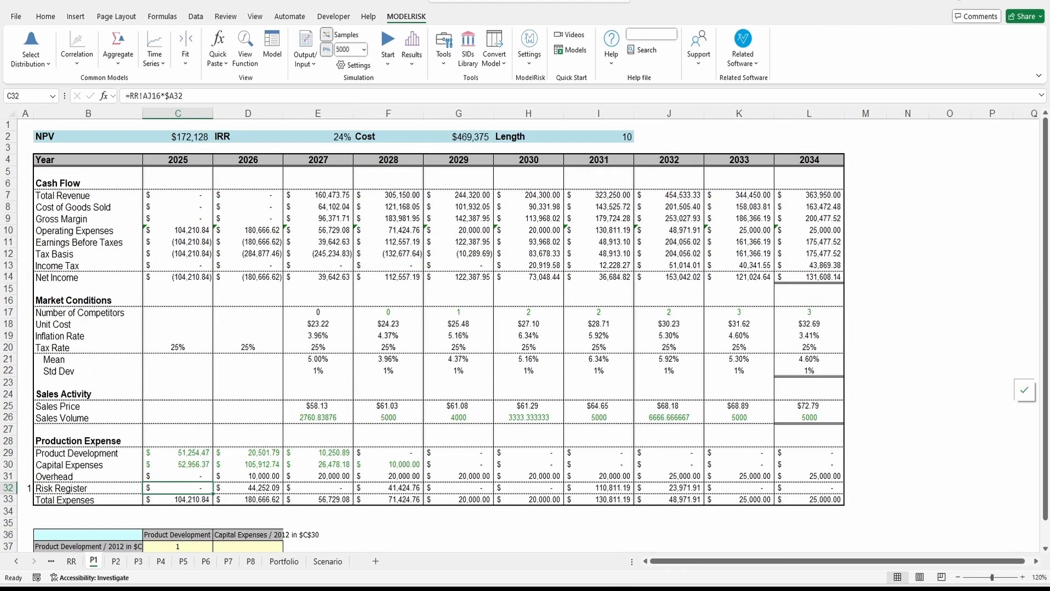
{"action": "key", "text": "F9"}
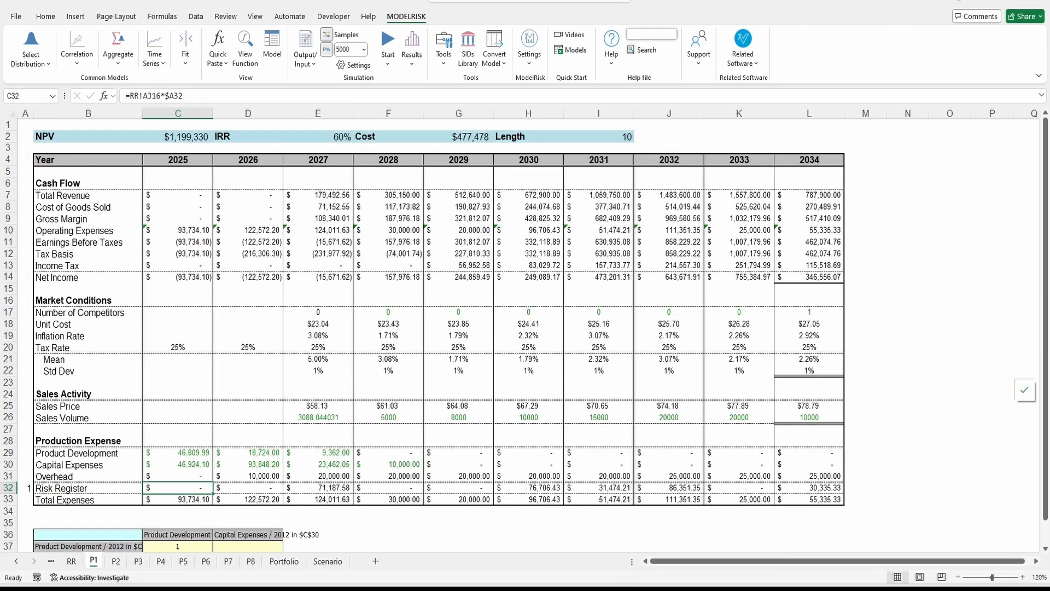
- Switch to the presentation to review the Risk Quantification slide, and return to the workbook's RR sheet in Excel
{"action": "key", "text": "alt+Tab"}
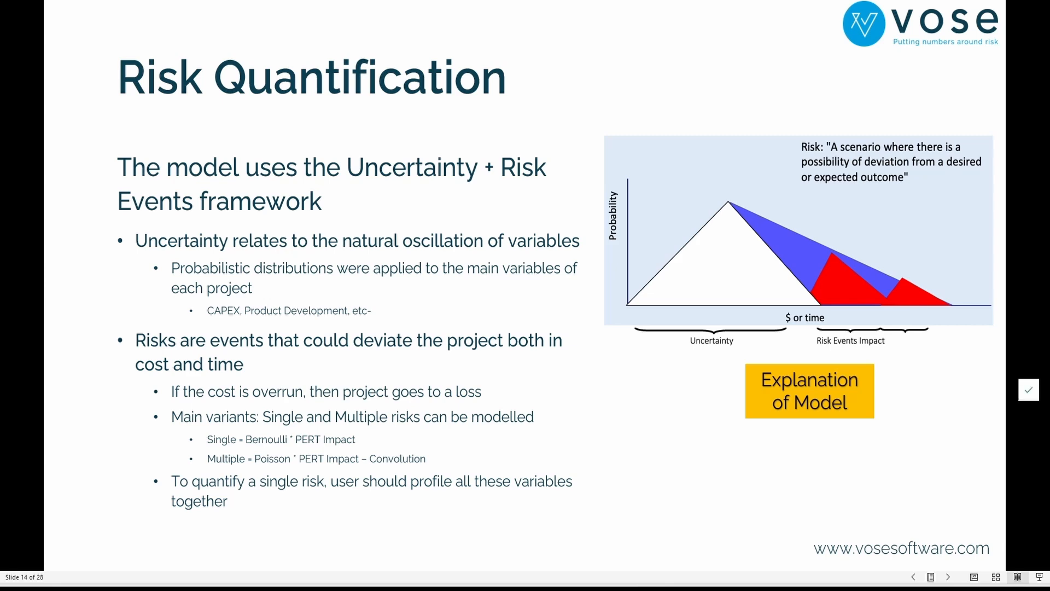
{"action": "key", "text": "alt+Tab"}
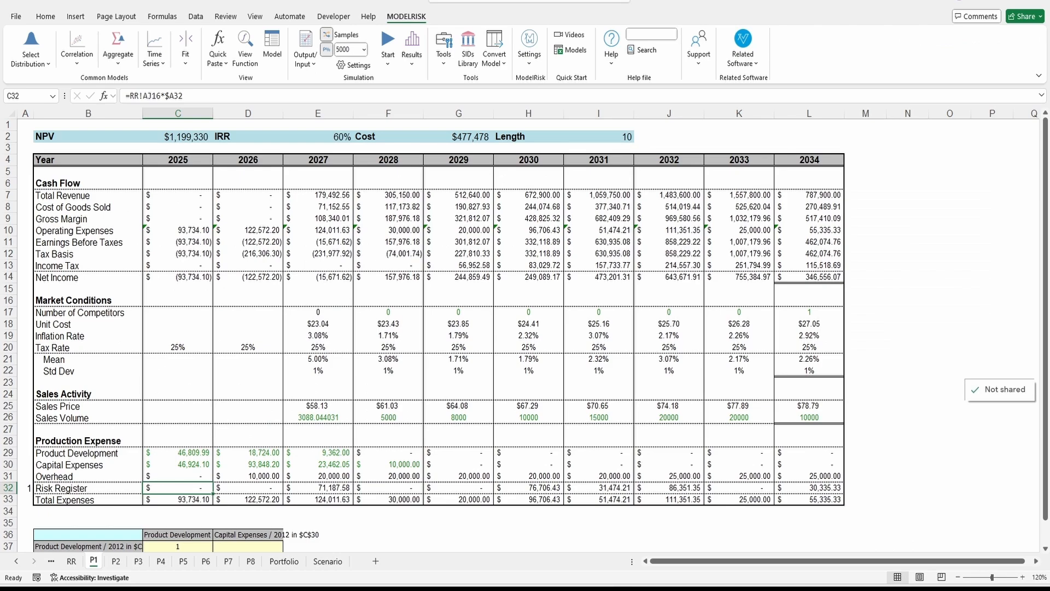
{"action": "left_click", "coordinate": [72, 561]}
- Inspect the event magnitude formulas for Flood in year 4 and Serious event onsite in year 2
{"action": "left_click", "coordinate": [624, 325]}
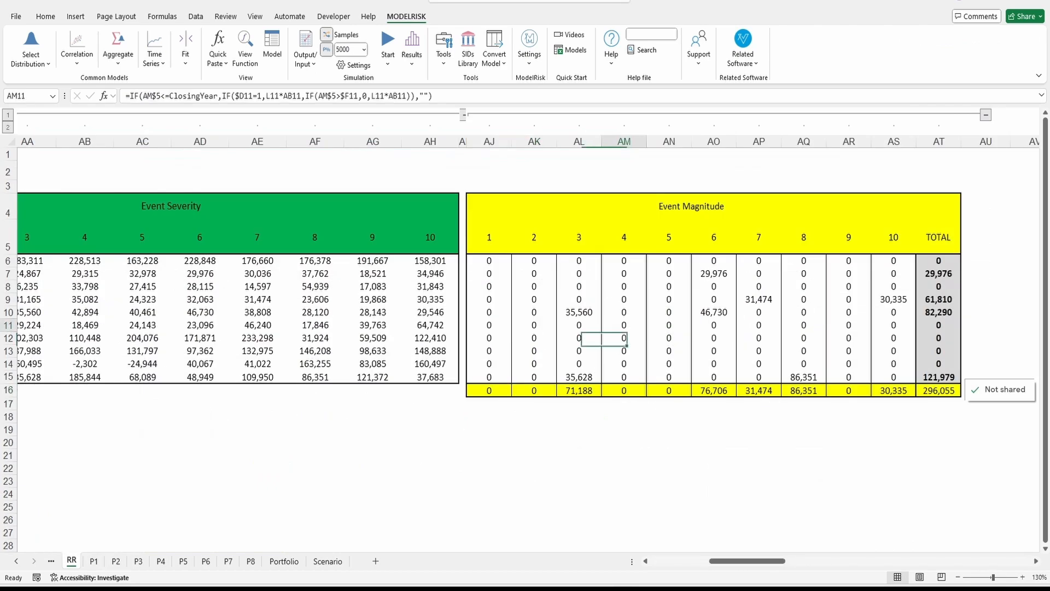
{"action": "left_click", "coordinate": [373, 299]}
{"action": "left_click", "coordinate": [534, 312]}
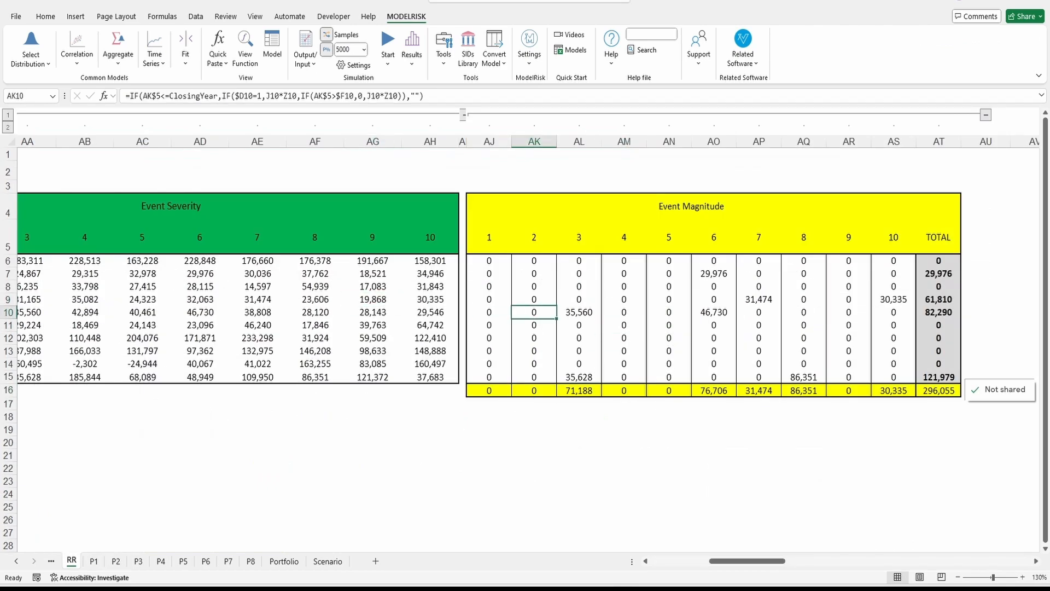
- Switch to the presentation to view the Risks Aggregation slide, and return to the workbook's RR sheet in Excel
{"action": "left_click_drag", "start_coordinate": [747, 560], "coordinate": [716, 560]}
{"action": "key", "text": "alt+Tab"}
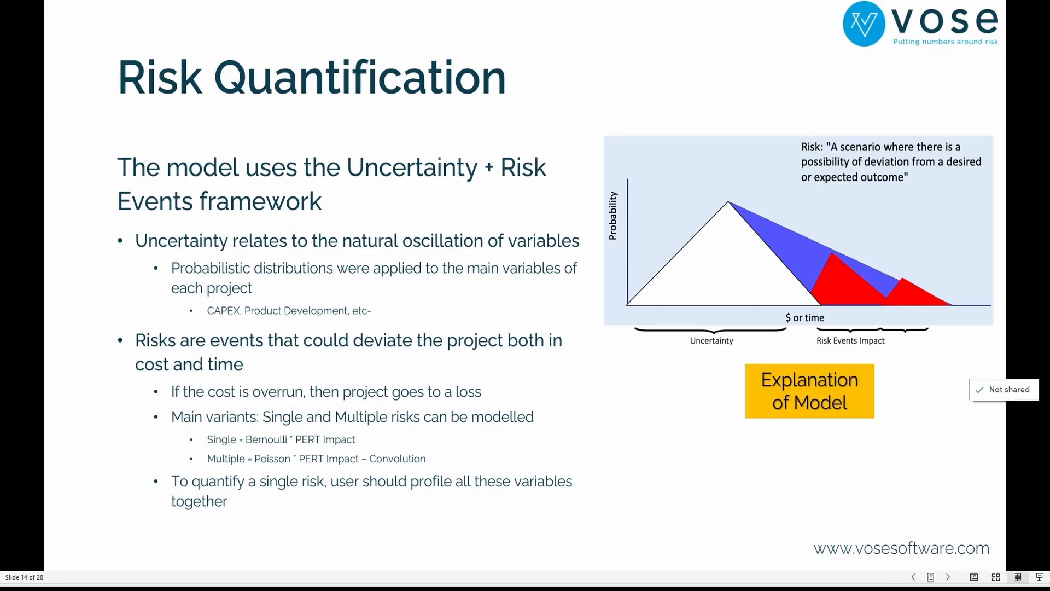
{"action": "key", "text": "Right"}
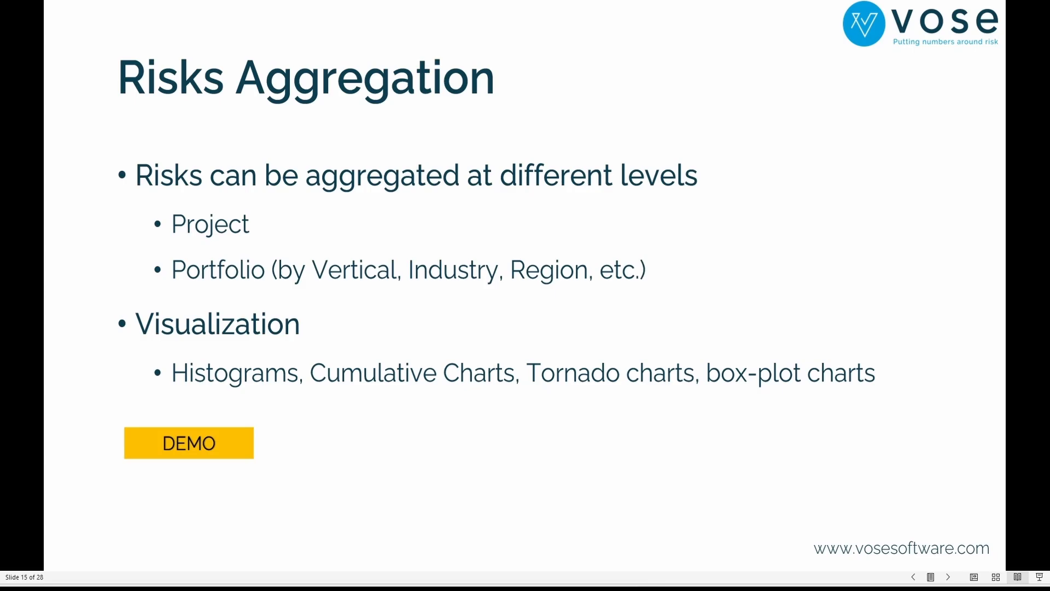
{"action": "key", "text": "alt+Tab"}
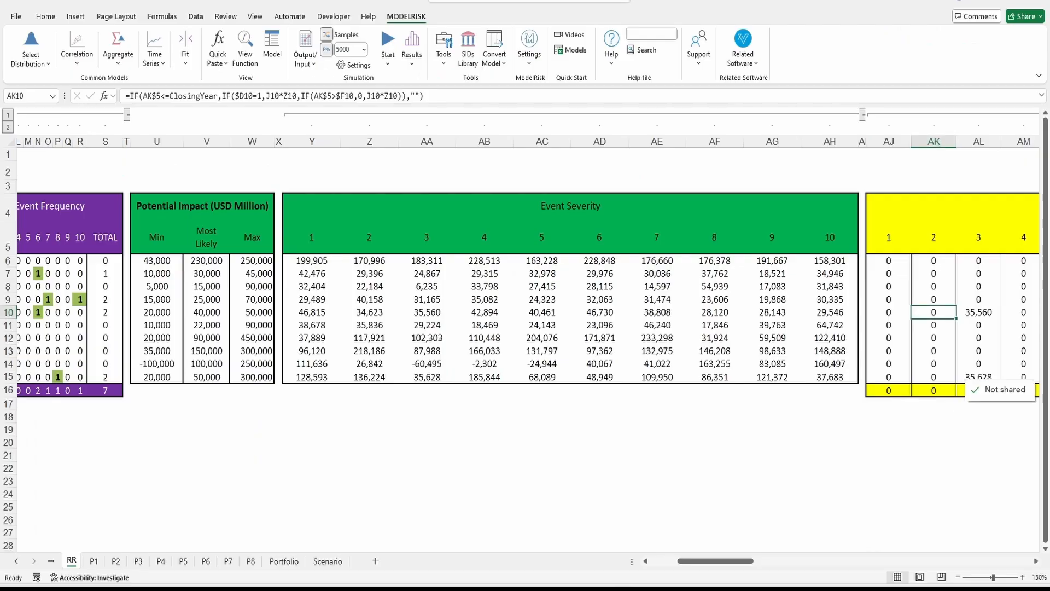
- Look through the project sheets from P1 to P6 and return to P1
{"action": "key", "text": "ctrl+Page_Down"}
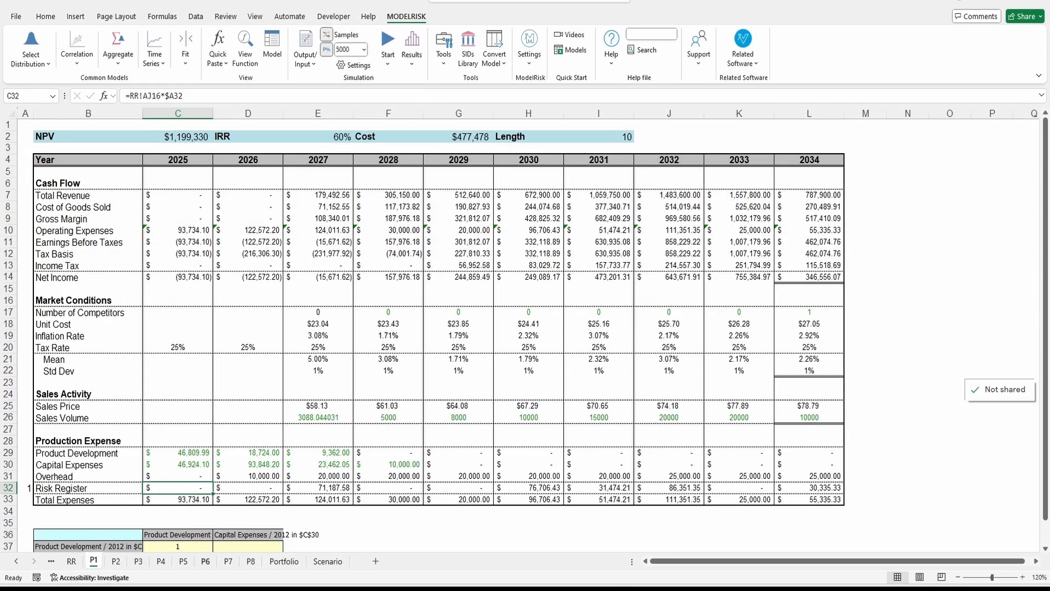
{"action": "key", "text": "ctrl+Page_Down"}
{"action": "key", "text": "ctrl+Page_Down"}
{"action": "key", "text": "ctrl+Page_Down"}
{"action": "key", "text": "ctrl+Page_Down"}
{"action": "key", "text": "ctrl+Page_Down"}
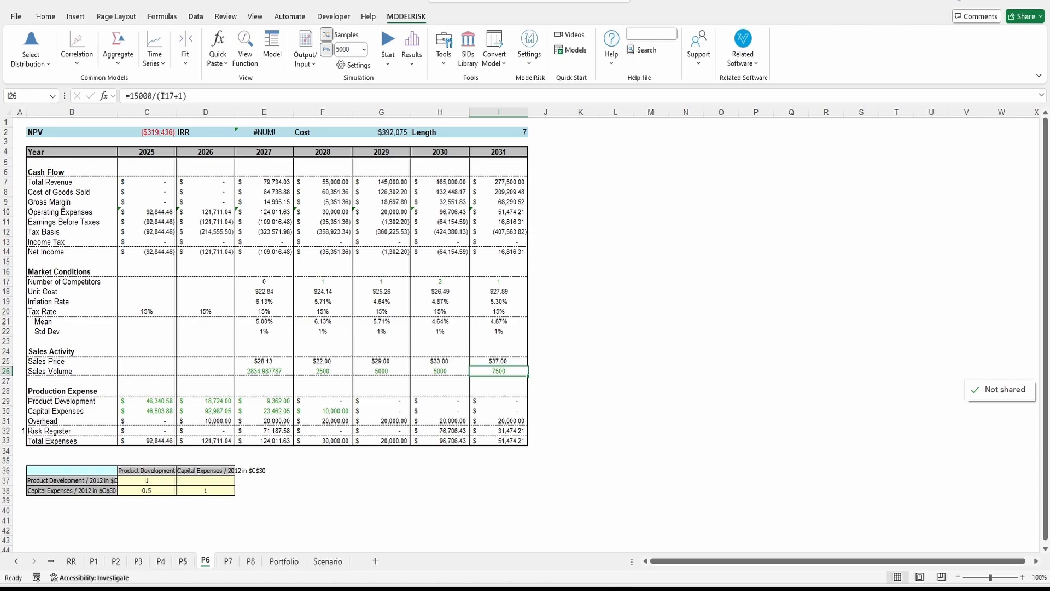
{"action": "key", "text": "ctrl+Page_Up"}
{"action": "key", "text": "ctrl+Page_Up"}
{"action": "key", "text": "ctrl+Page_Up"}
{"action": "key", "text": "ctrl+Page_Up"}
{"action": "key", "text": "ctrl+Page_Up"}
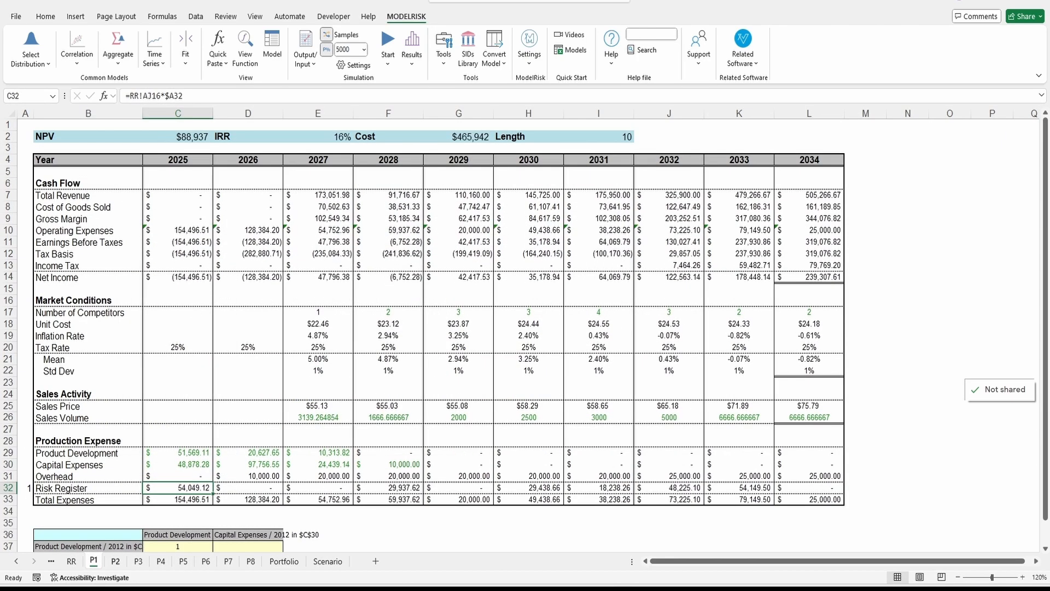
- Review the cash flow sheets for projects P2 to P8 and continue to the Portfolio sheet
{"action": "key", "text": "ctrl+Page_Down"}
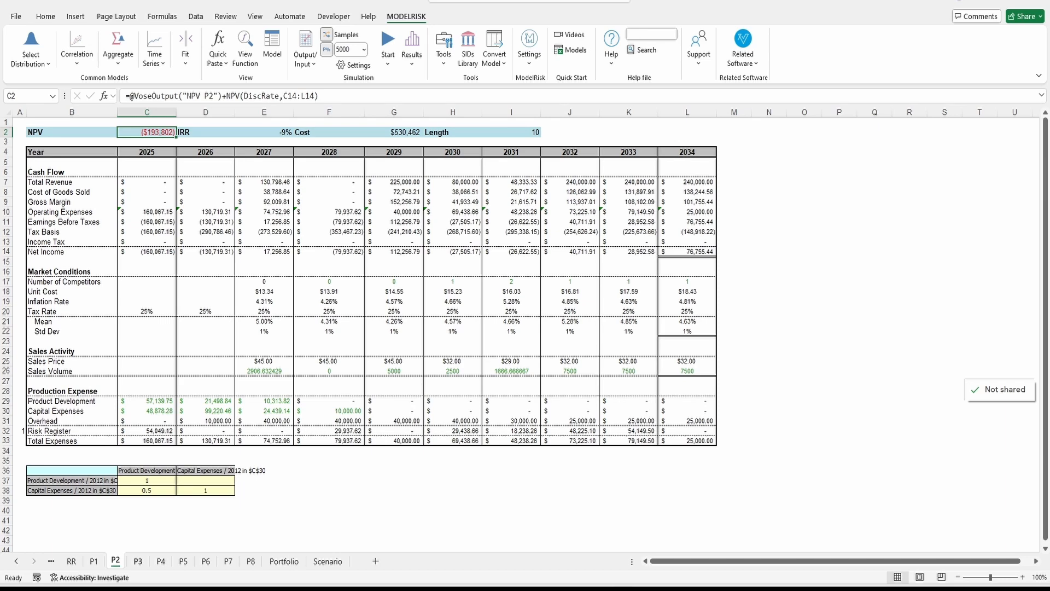
{"action": "key", "text": "ctrl+Page_Down"}
{"action": "key", "text": "ctrl+Page_Down"}
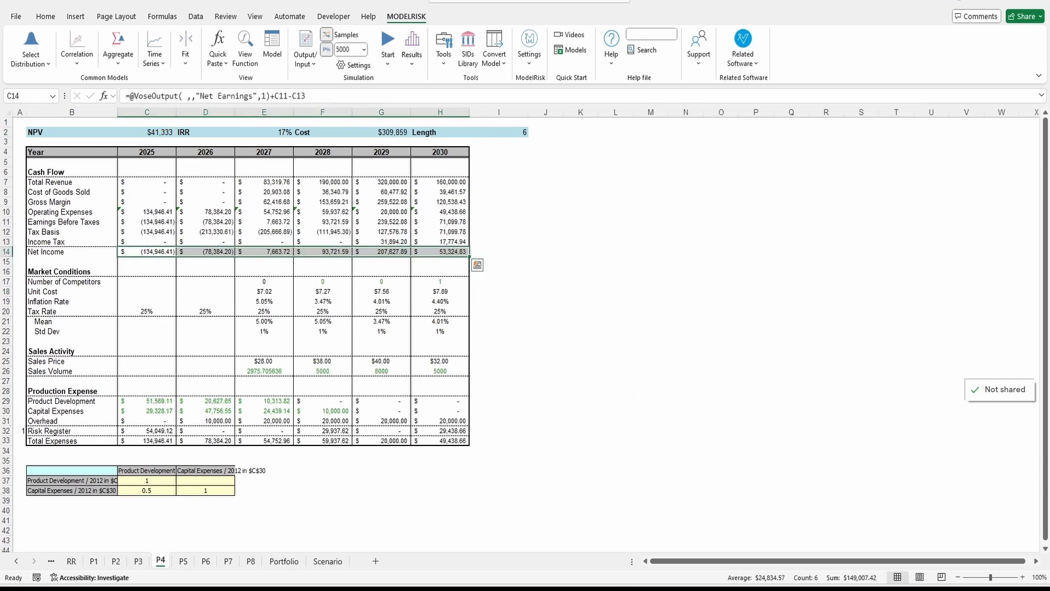
{"action": "key", "text": "ctrl+Page_Down"}
{"action": "key", "text": "ctrl+Page_Down"}
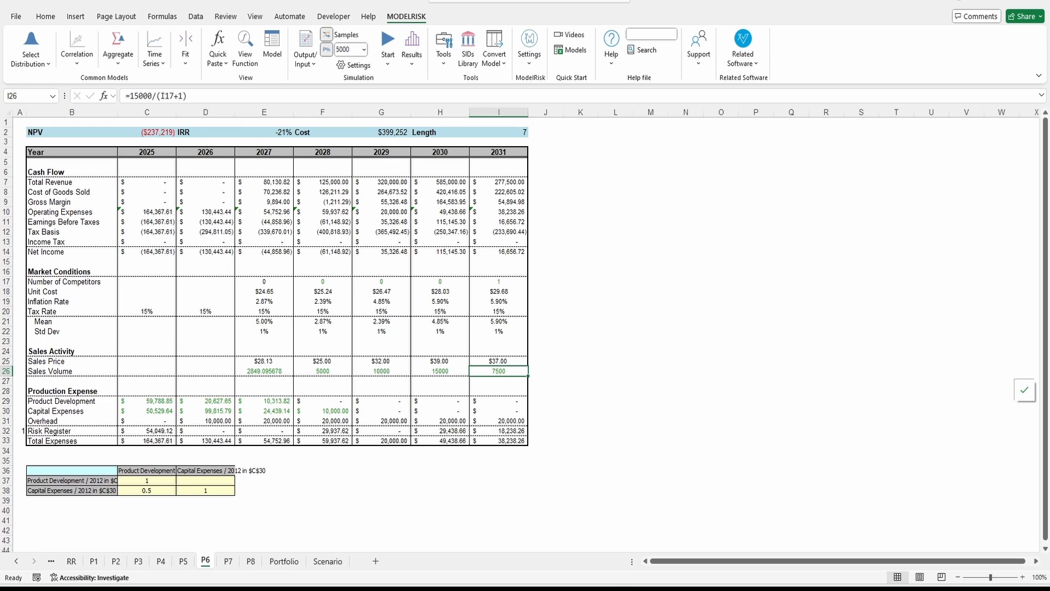
{"action": "key", "text": "ctrl+Page_Down"}
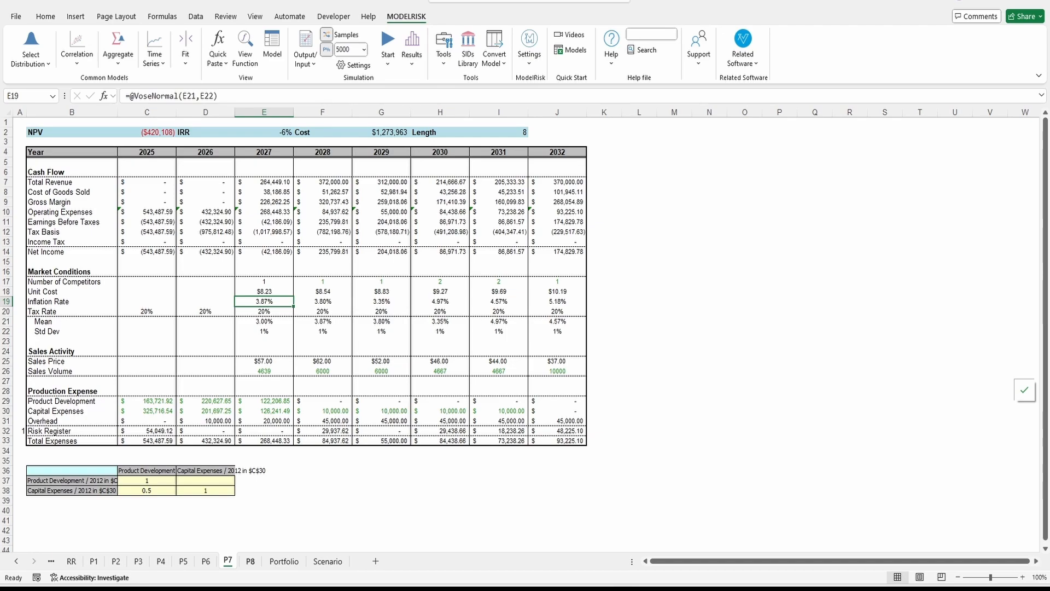
{"action": "key", "text": "ctrl+Page_Down"}
{"action": "key", "text": "ctrl+Page_Up"}
{"action": "key", "text": "ctrl+Page_Down"}
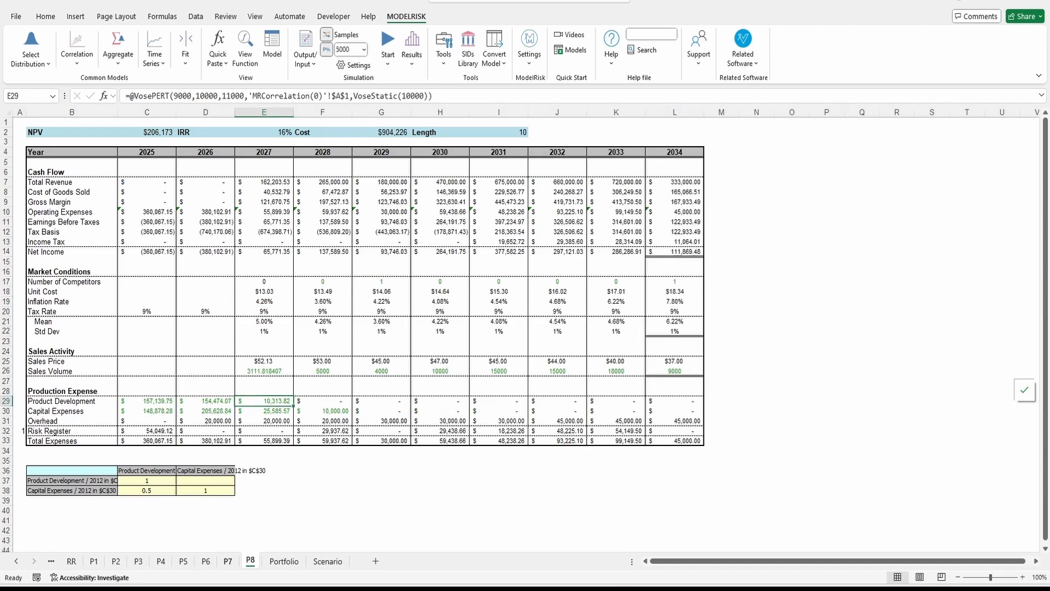
{"action": "key", "text": "ctrl+Page_Up"}
{"action": "key", "text": "ctrl+Page_Down"}
{"action": "key", "text": "ctrl+Page_Down"}
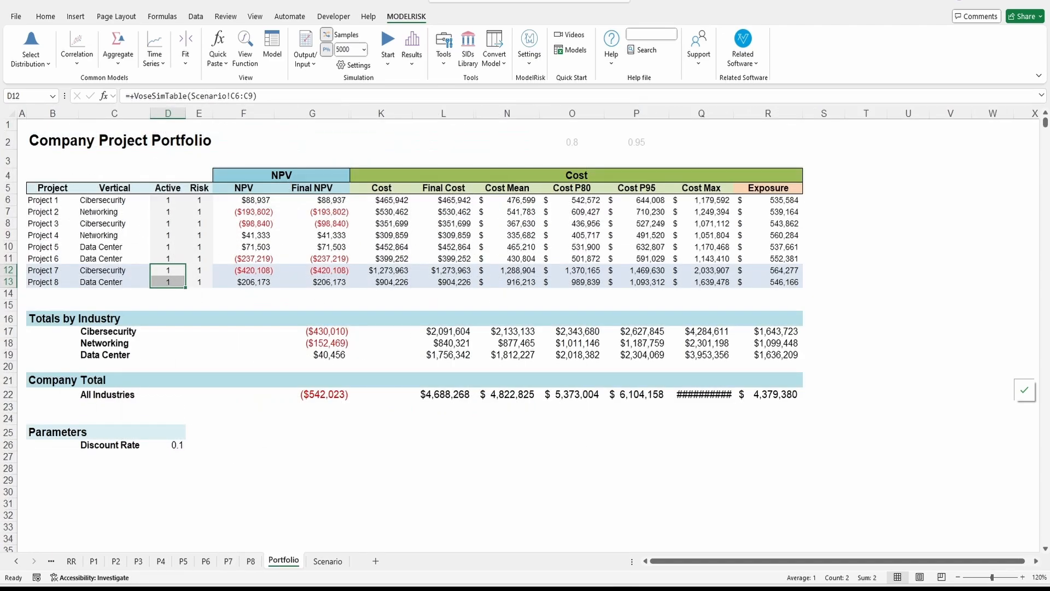
- Glance at the Scenario sheet, and review the verticals and Active flags of Projects 1 to 6 in the portfolio
{"action": "key", "text": "ctrl+Page_Down"}
{"action": "key", "text": "ctrl+Page_Up"}
{"action": "left_click", "coordinate": [115, 235]}
{"action": "left_click_drag", "start_coordinate": [52, 200], "coordinate": [114, 259]}
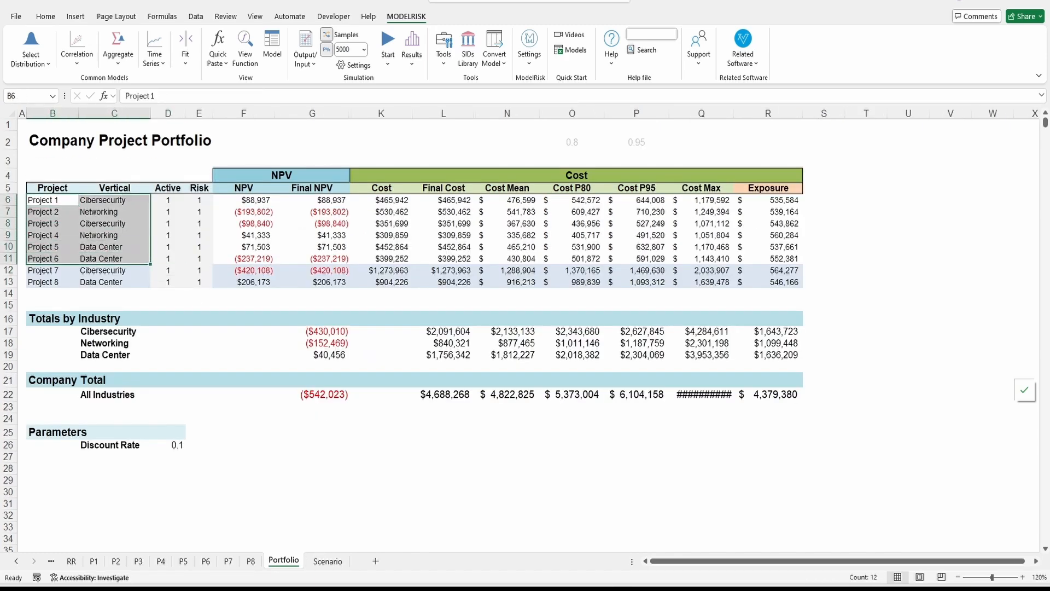
{"action": "left_click_drag", "start_coordinate": [168, 200], "coordinate": [168, 259]}
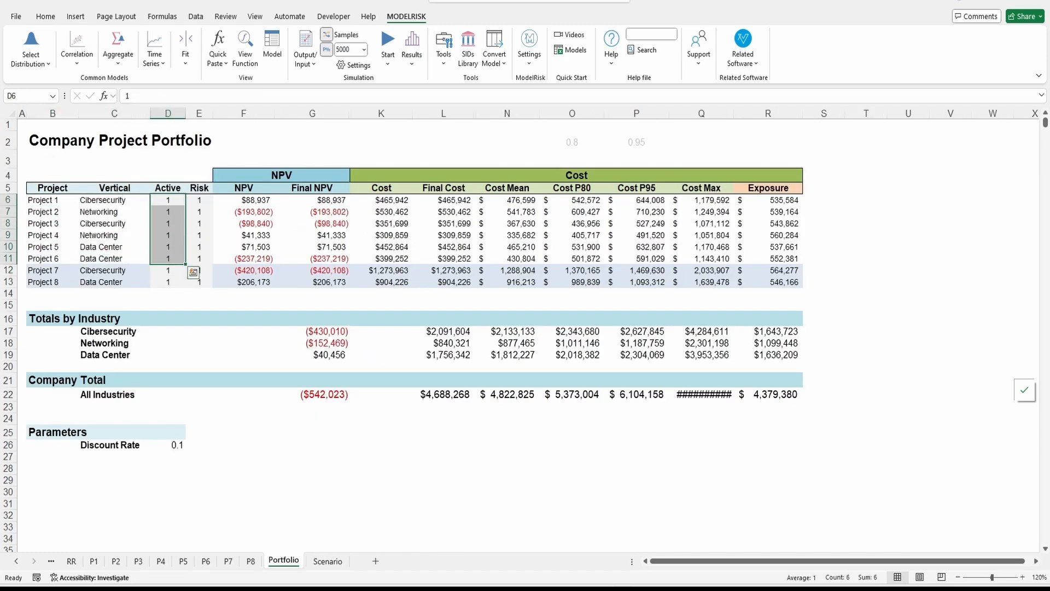
{"action": "scroll", "coordinate": [401, 335], "scroll_direction": "down", "scroll_amount": 1}
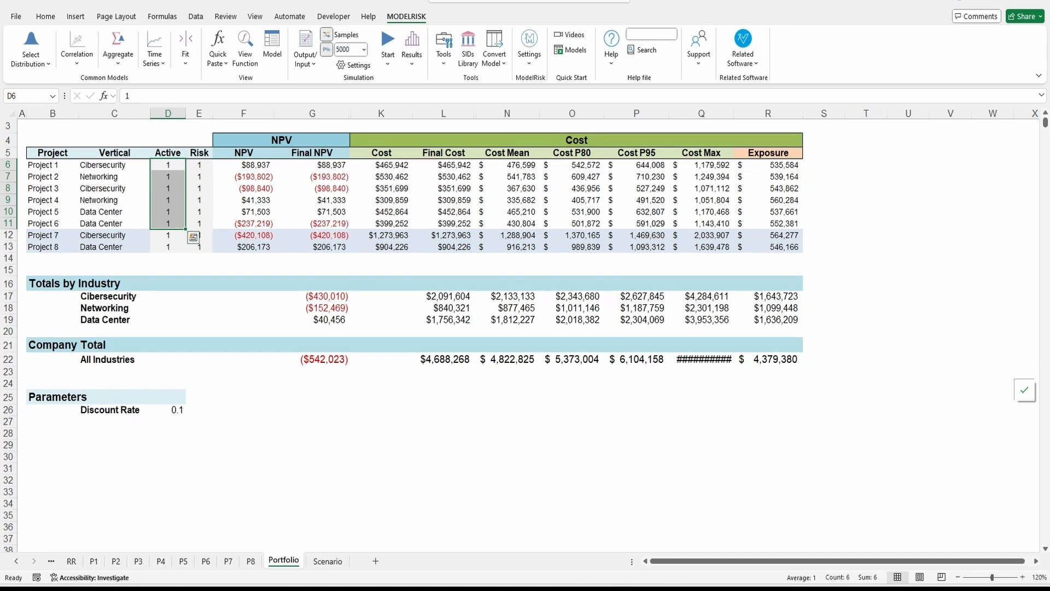
- Compare the VoseSimTable formulas that set the Active flags of Project 7 and Project 8
{"action": "left_click", "coordinate": [168, 235]}
{"action": "left_click", "coordinate": [168, 247]}
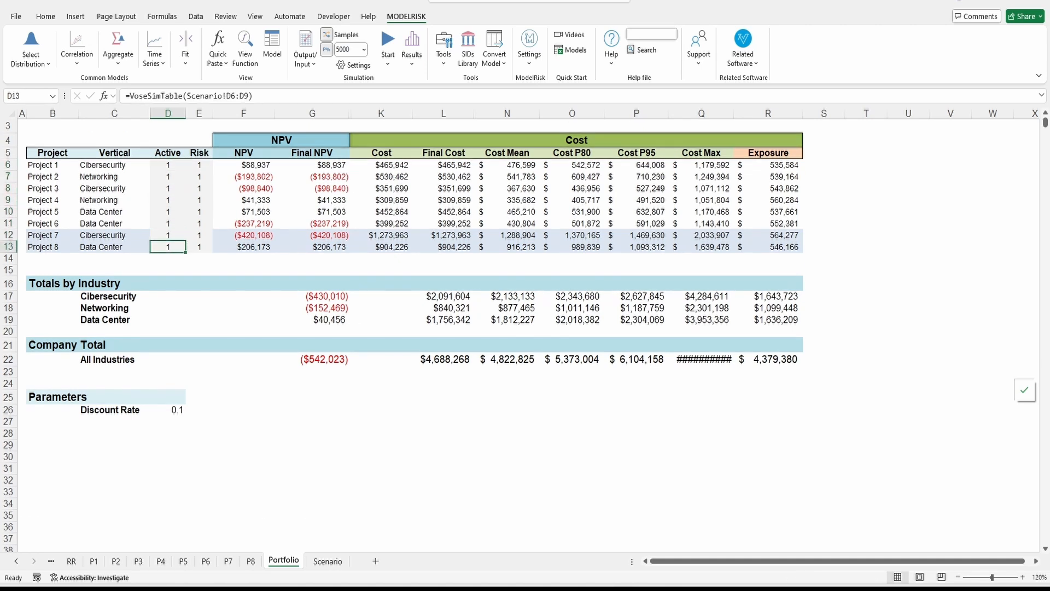
{"action": "left_click", "coordinate": [168, 235]}
{"action": "left_click", "coordinate": [168, 247]}
{"action": "left_click", "coordinate": [168, 235]}
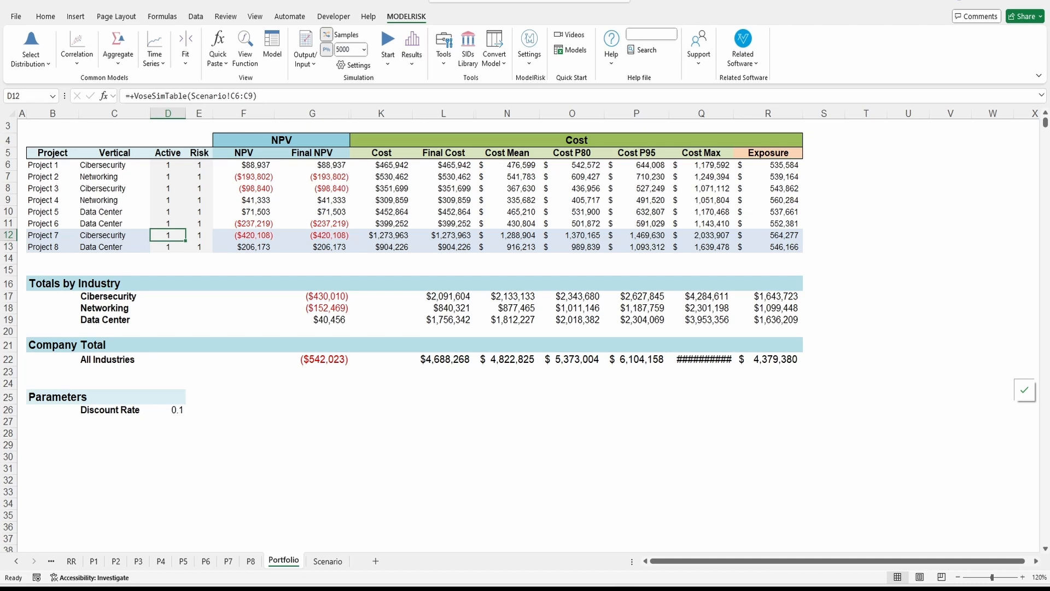
{"action": "left_click", "coordinate": [168, 246]}
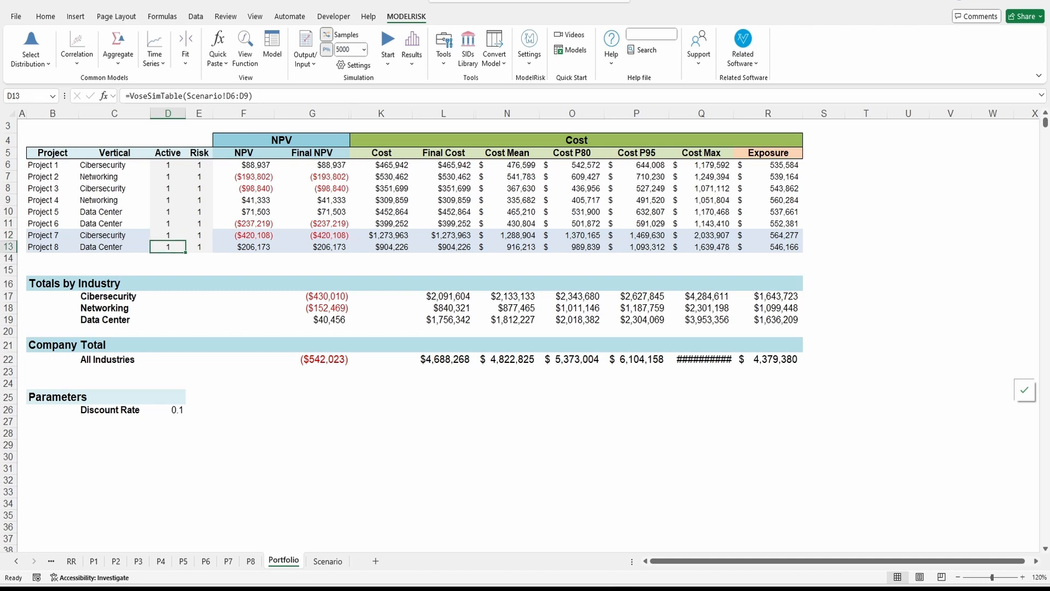
- Inspect Project 1's formulas for Final NPV, Cost Mean, Cost P80, Cost P95 and Cost Max
{"action": "left_click", "coordinate": [312, 165]}
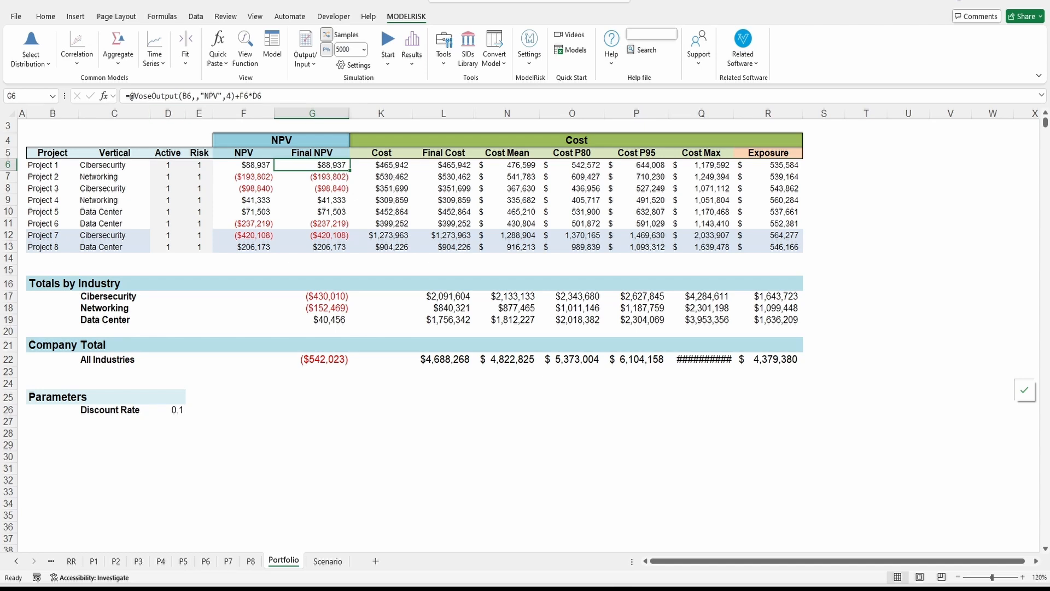
{"action": "left_click", "coordinate": [506, 166]}
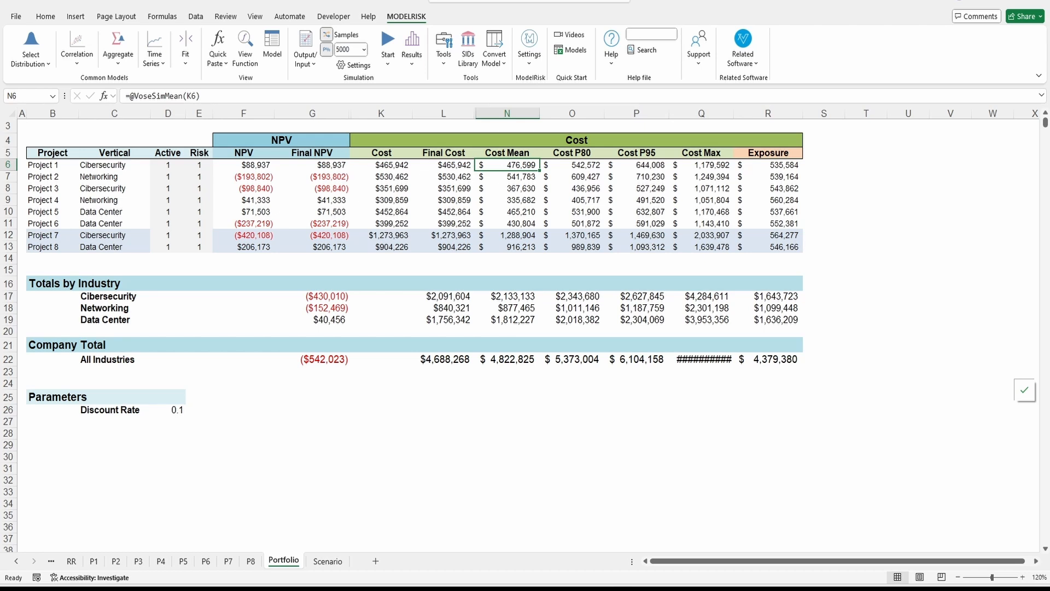
{"action": "left_click", "coordinate": [572, 165]}
{"action": "left_click_drag", "start_coordinate": [160, 97], "coordinate": [279, 98]}
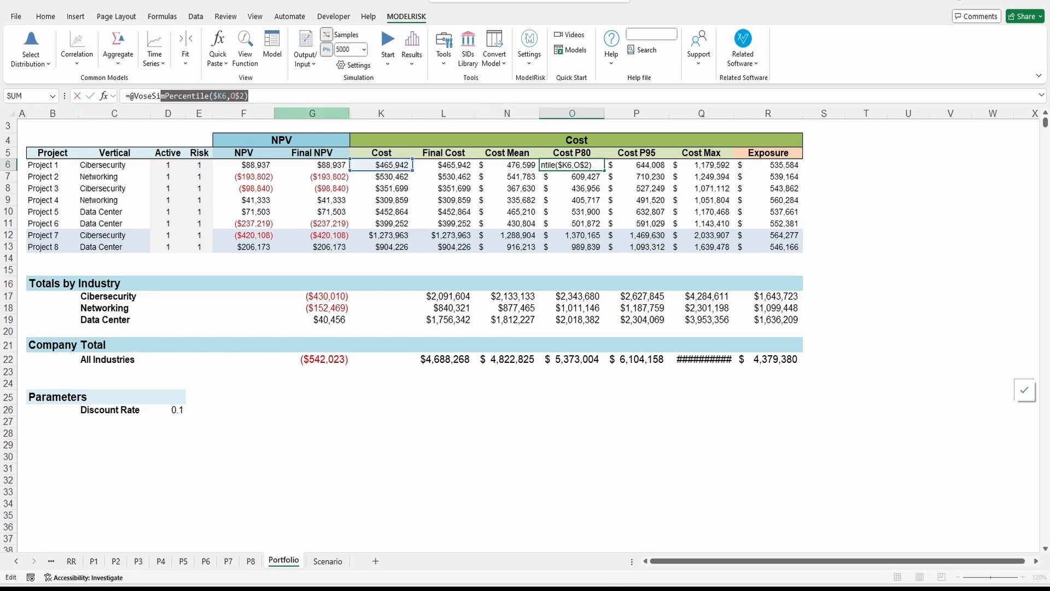
{"action": "key", "text": "Escape"}
{"action": "key", "text": "Right"}
{"action": "key", "text": "Right"}
{"action": "key", "text": "Right"}
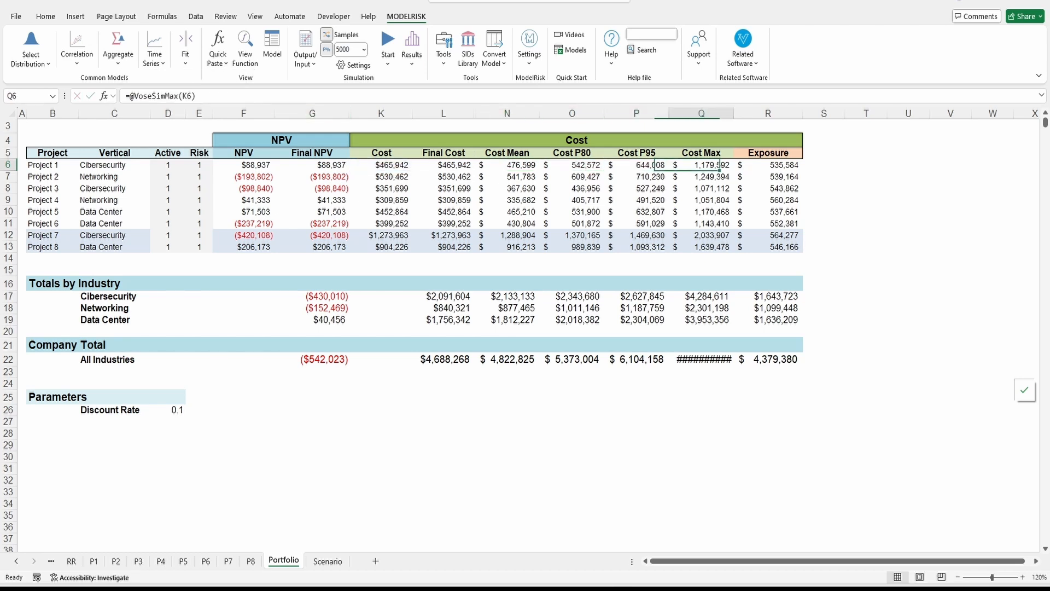
- Inspect the Exposure formula across Projects 1 to 6 and widen the Cost Max column to fit its company total
{"action": "key", "text": "shift+Down"}
{"action": "key", "text": "shift+Down"}
{"action": "key", "text": "shift+Down"}
{"action": "key", "text": "shift+Down"}
{"action": "key", "text": "shift+Down"}
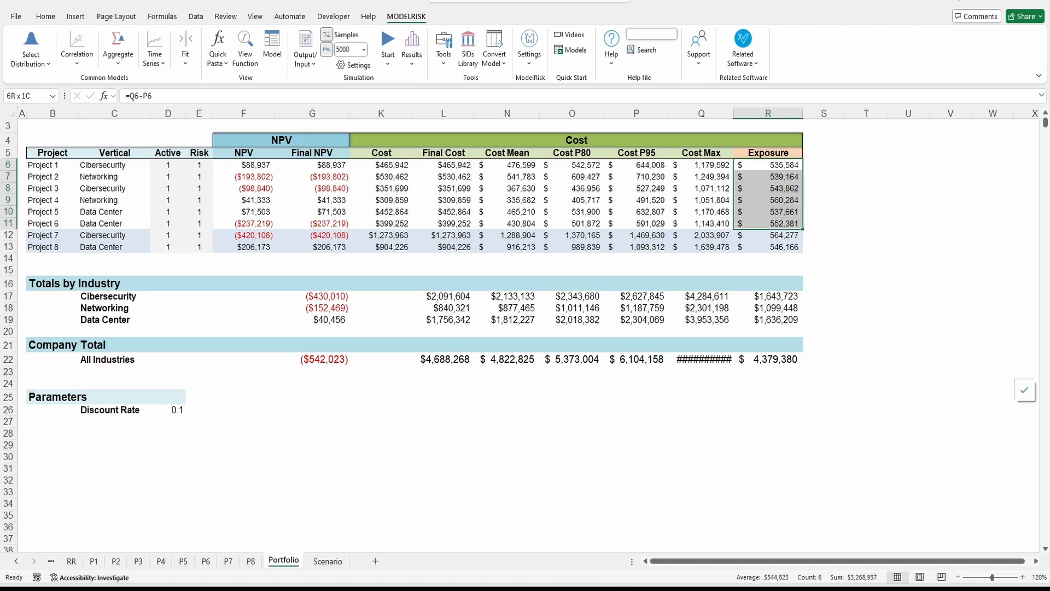
{"action": "double_click", "coordinate": [734, 114]}
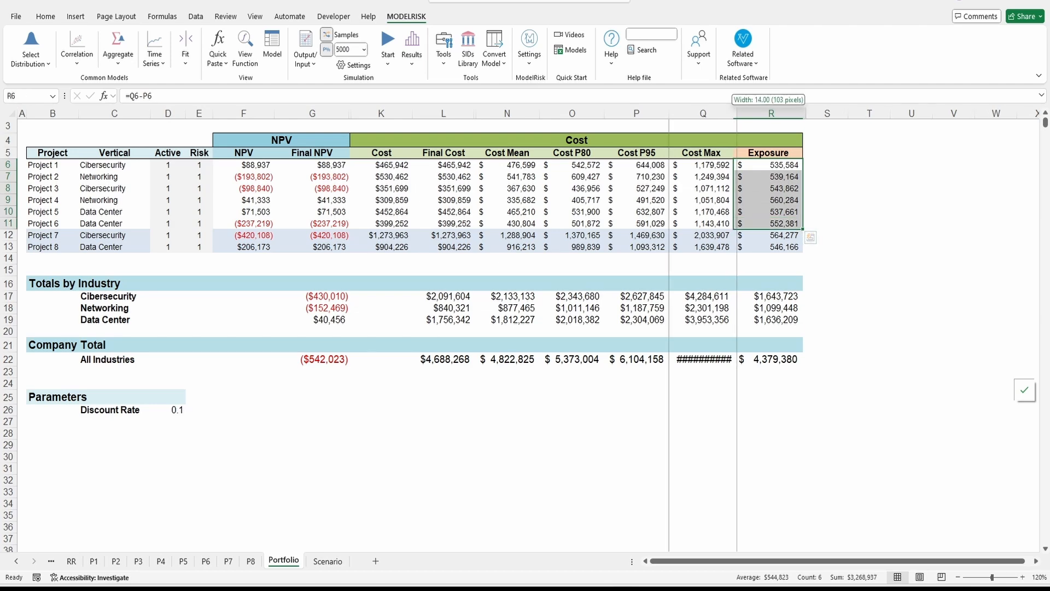
{"action": "left_click", "coordinate": [572, 445]}
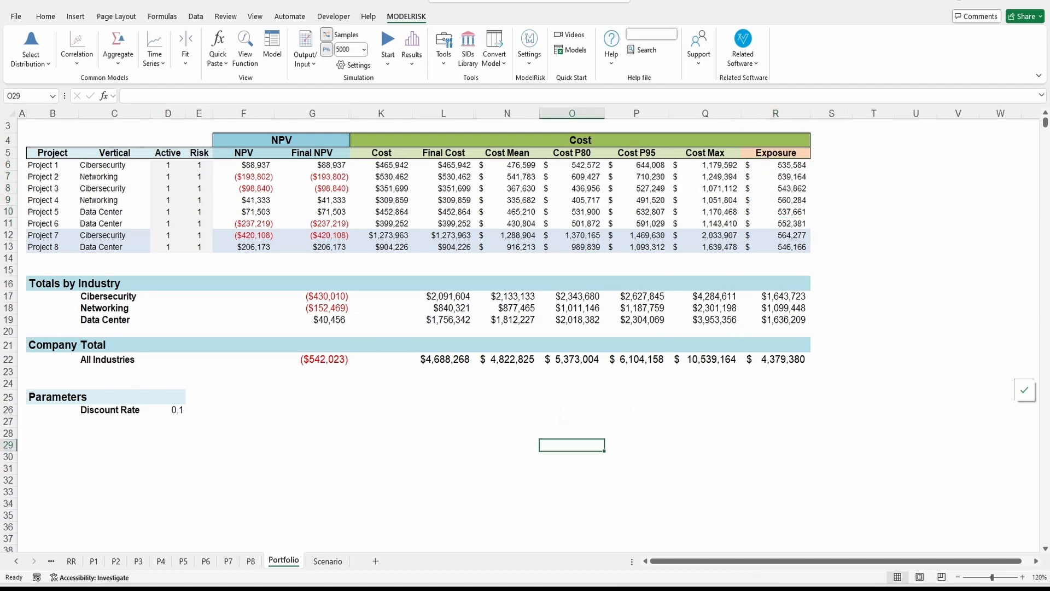
- Inspect the VoseOutput part of P1's NPV formula and leave the formula as it is
{"action": "left_click", "coordinate": [93, 560]}
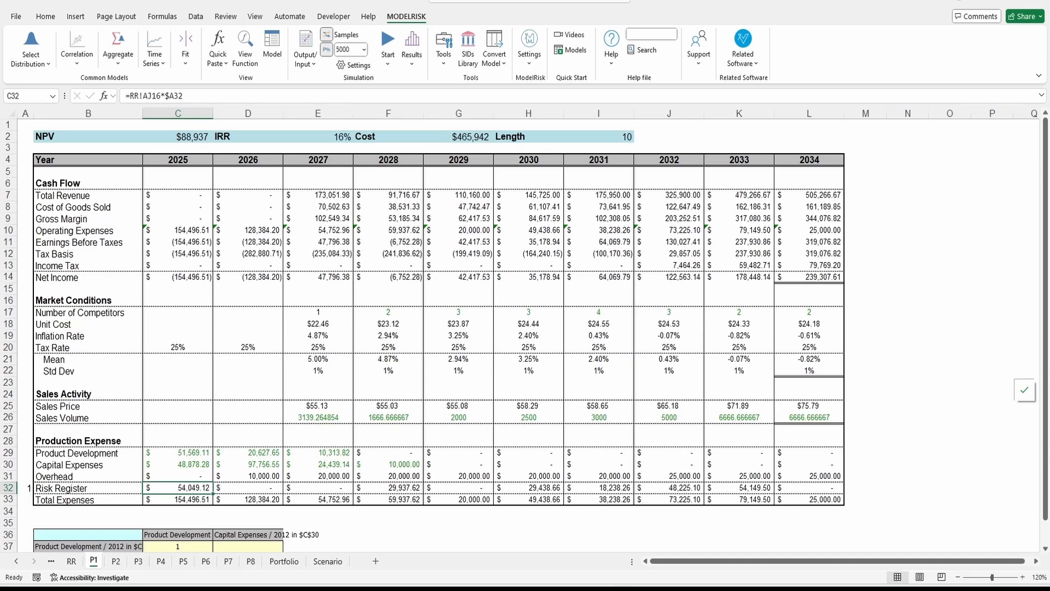
{"action": "left_click", "coordinate": [178, 137]}
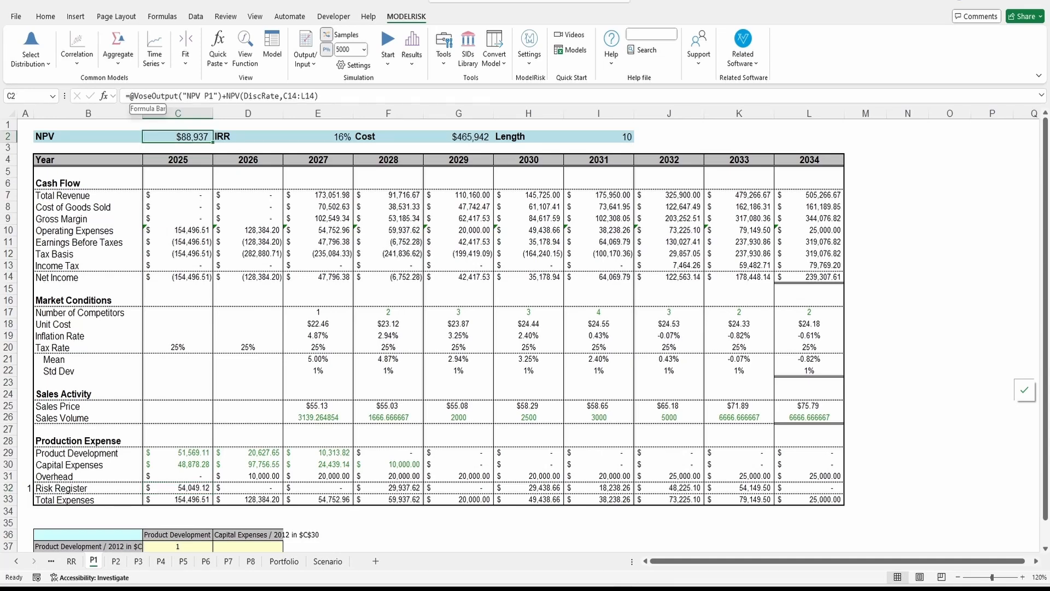
{"action": "left_click_drag", "start_coordinate": [129, 96], "coordinate": [222, 96]}
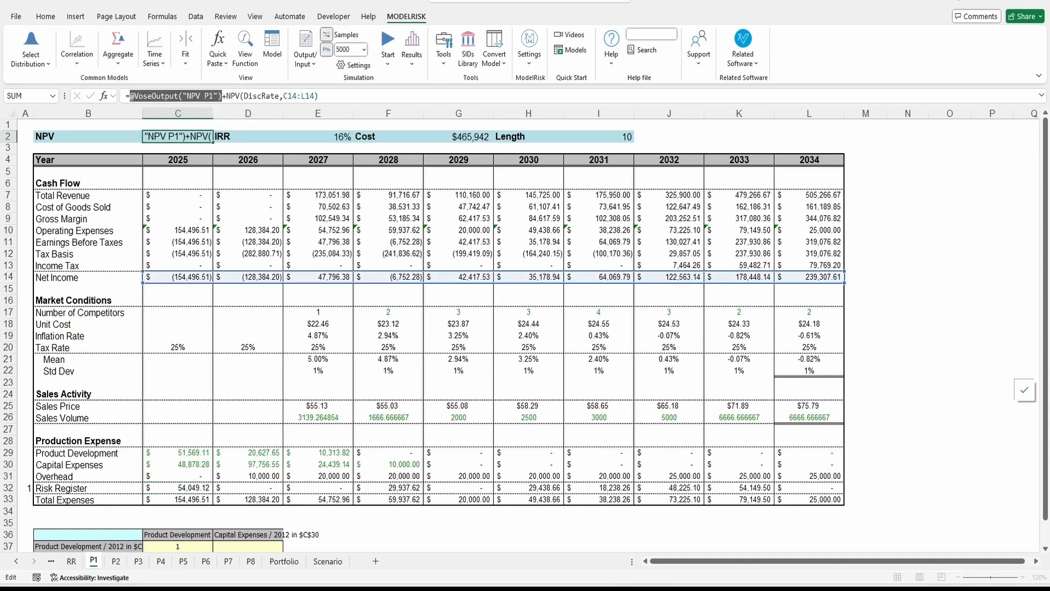
{"action": "key", "text": "Escape"}
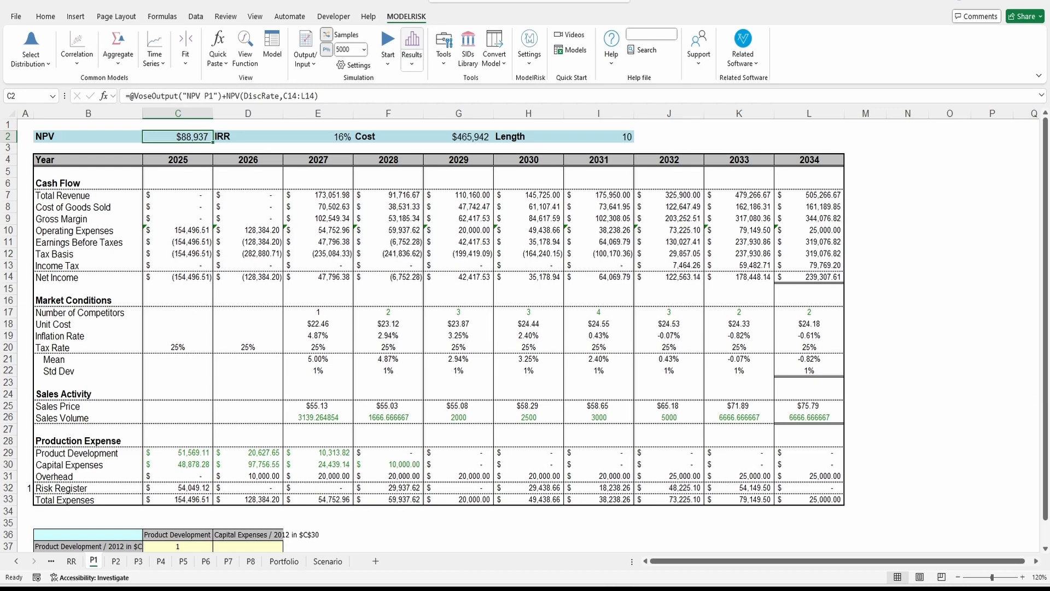
- Open the ModelRisk simulation results window at full size
{"action": "left_click", "coordinate": [412, 44]}
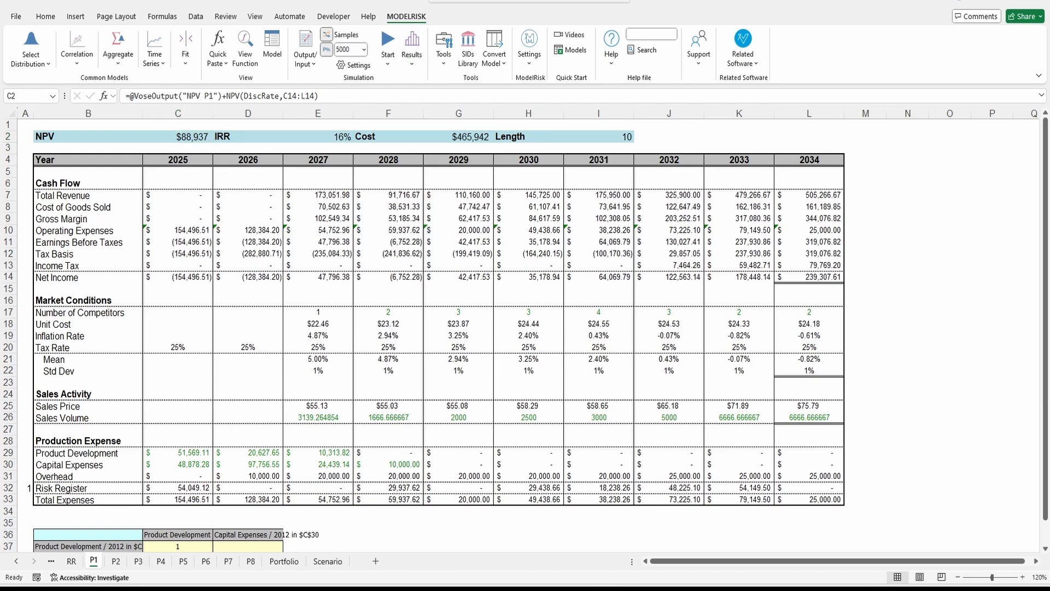
{"action": "left_click_drag", "start_coordinate": [0, 104], "coordinate": [392, 104]}
{"action": "double_click", "coordinate": [392, 104]}
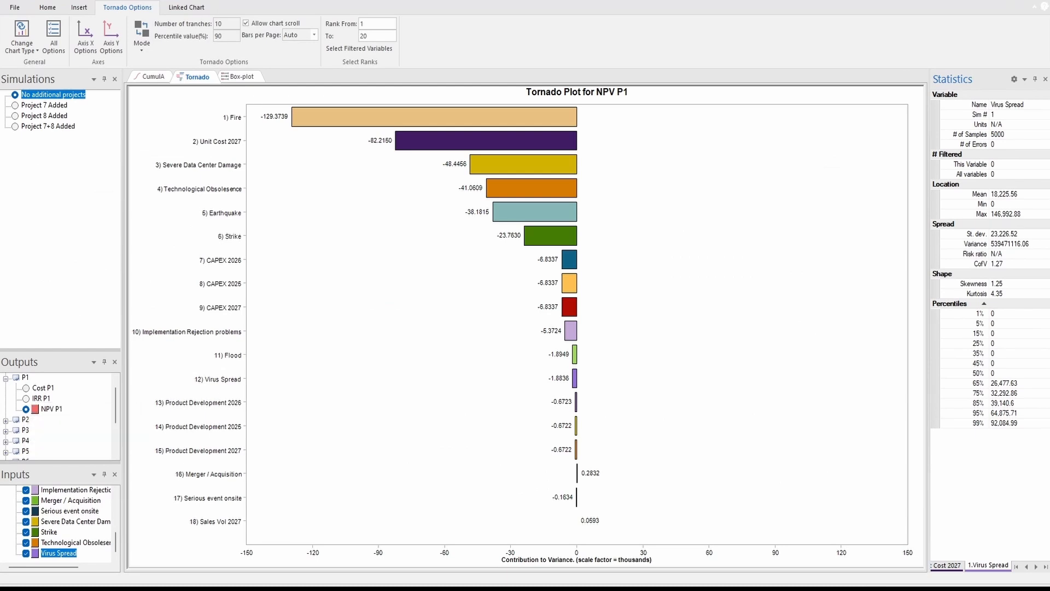
- Change the NPV P1 cumulative chart to a histogram and move its lower slider to about $-82,733
{"action": "left_click", "coordinate": [153, 77]}
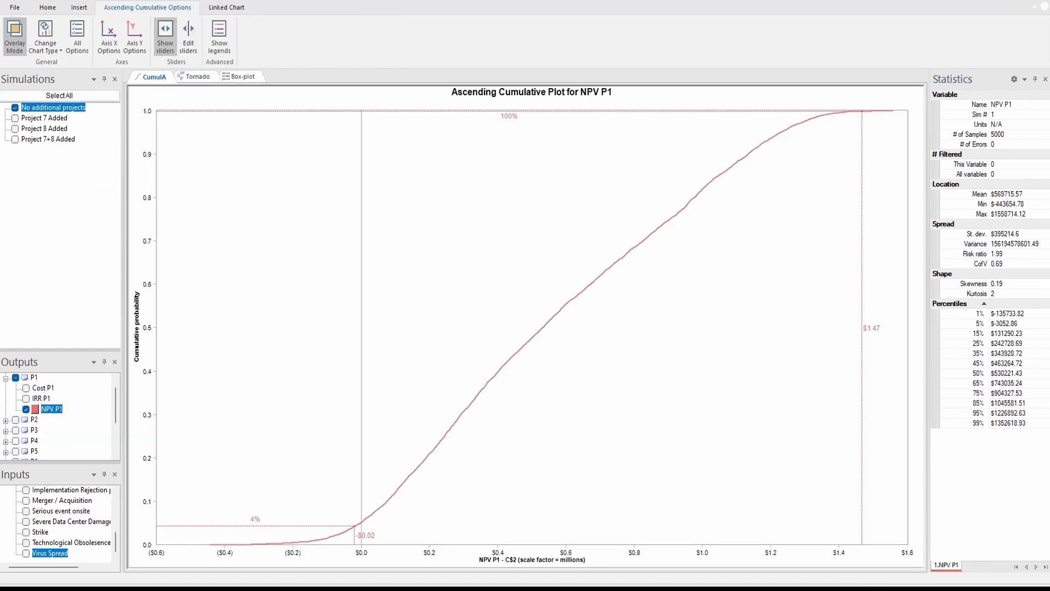
{"action": "left_click", "coordinate": [45, 43]}
{"action": "left_click", "coordinate": [63, 70]}
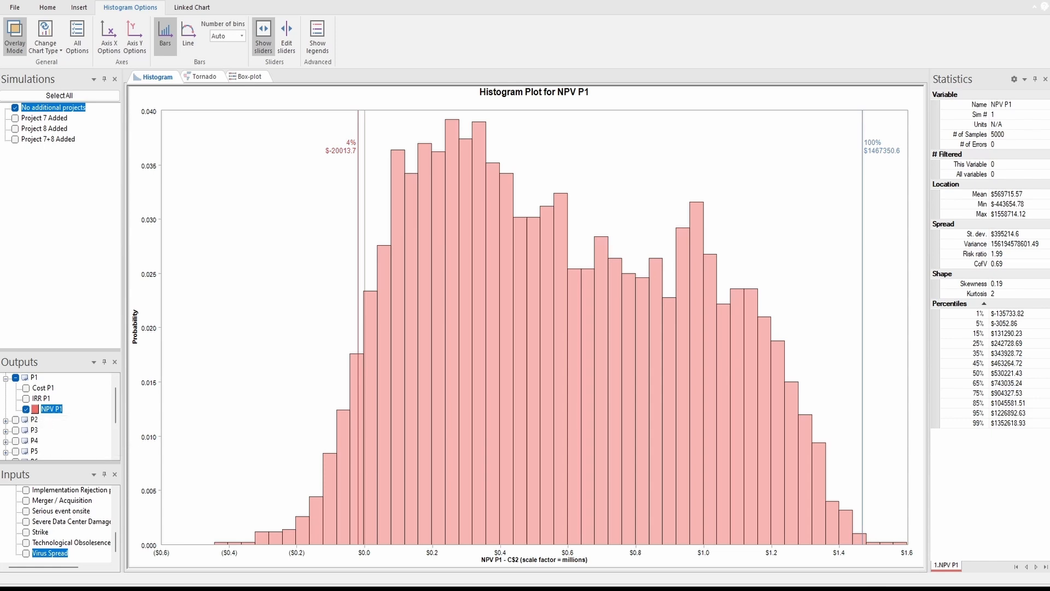
{"action": "scroll", "coordinate": [60, 520], "scroll_direction": "up", "scroll_amount": 5}
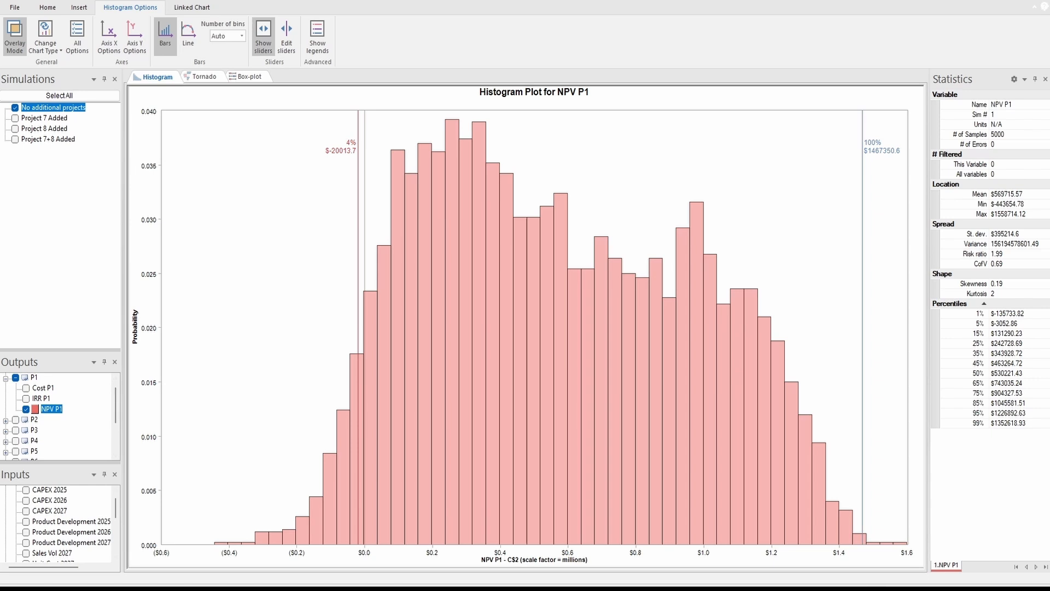
{"action": "left_click_drag", "start_coordinate": [358, 159], "coordinate": [337, 160]}
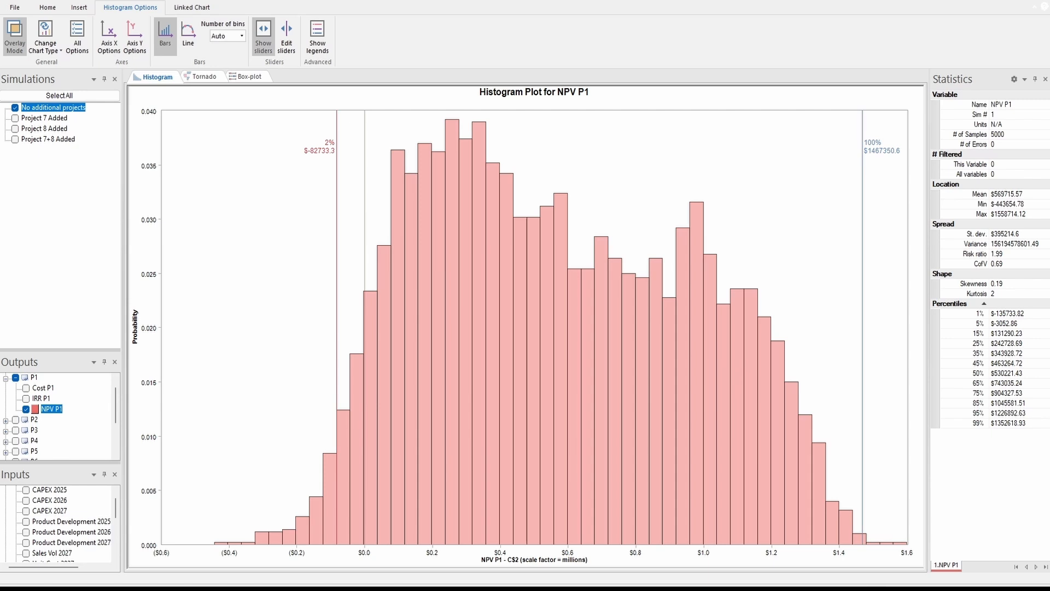
- Set the first slider of the NPV P1 histogram to the value 0
{"action": "left_click", "coordinate": [286, 37]}
{"action": "left_click", "coordinate": [398, 196]}
{"action": "left_click", "coordinate": [476, 197]}
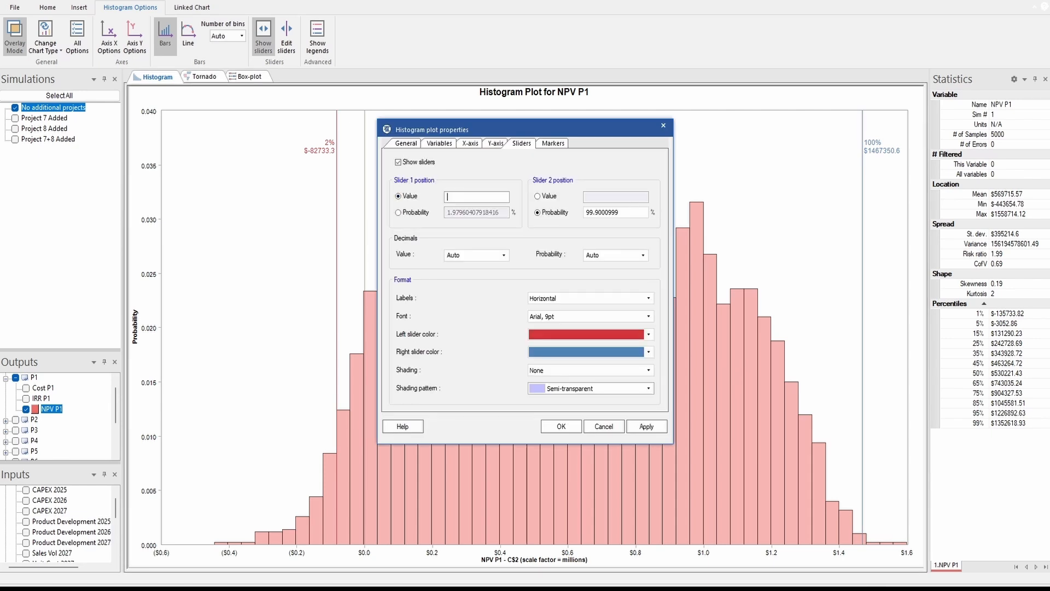
{"action": "type", "text": "0"}
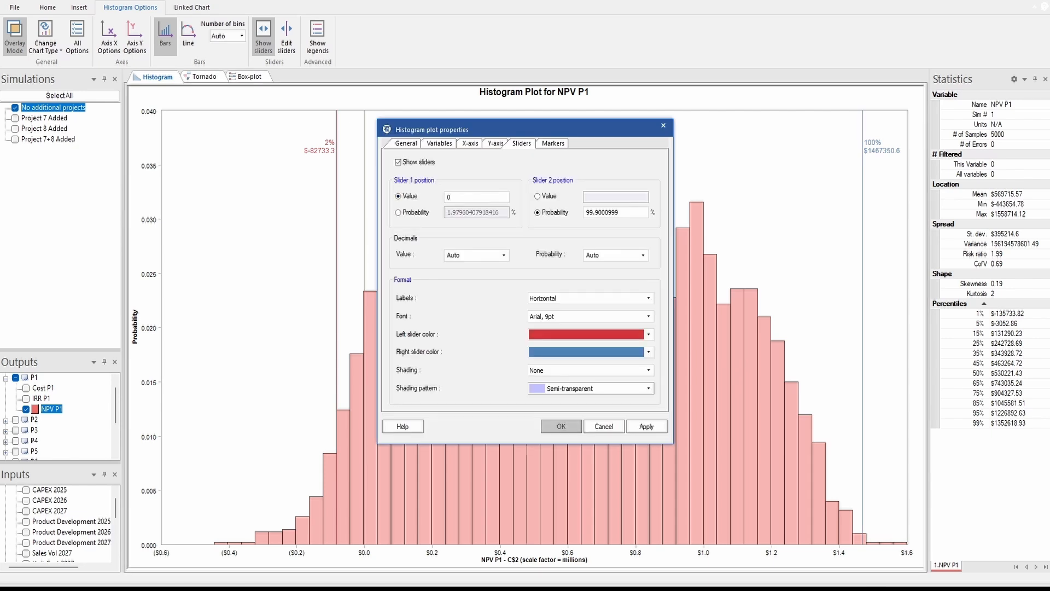
{"action": "key", "text": "Return"}
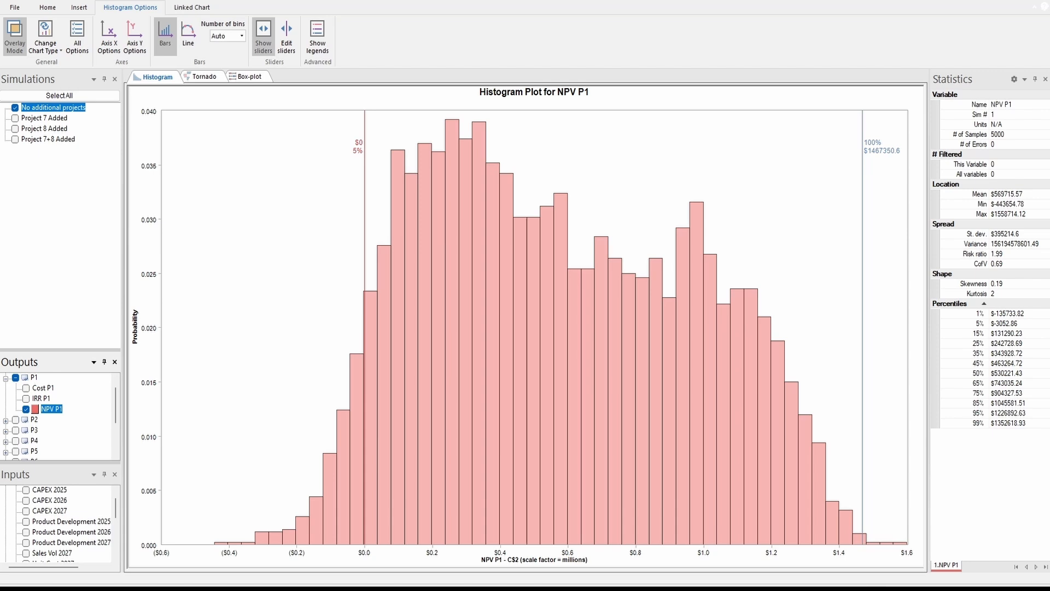
{"action": "left_click_drag", "start_coordinate": [368, 181], "coordinate": [405, 188]}
{"action": "mouse_move", "coordinate": [382, 271]}
{"action": "left_mouse_down"}
{"action": "mouse_move", "coordinate": [617, 240]}
{"action": "mouse_move", "coordinate": [830, 472]}
{"action": "mouse_move", "coordinate": [634, 510]}
{"action": "mouse_move", "coordinate": [450, 477]}
{"action": "left_mouse_up"}
{"action": "mouse_move", "coordinate": [620, 343]}
{"action": "left_mouse_down"}
{"action": "mouse_move", "coordinate": [621, 365]}
{"action": "mouse_move", "coordinate": [657, 330]}
{"action": "left_mouse_up"}
{"action": "key", "text": "Escape"}
- Replace NPV P1 with NPV P2 in the histogram and examine the distribution around its zero slider
{"action": "left_click", "coordinate": [26, 409]}
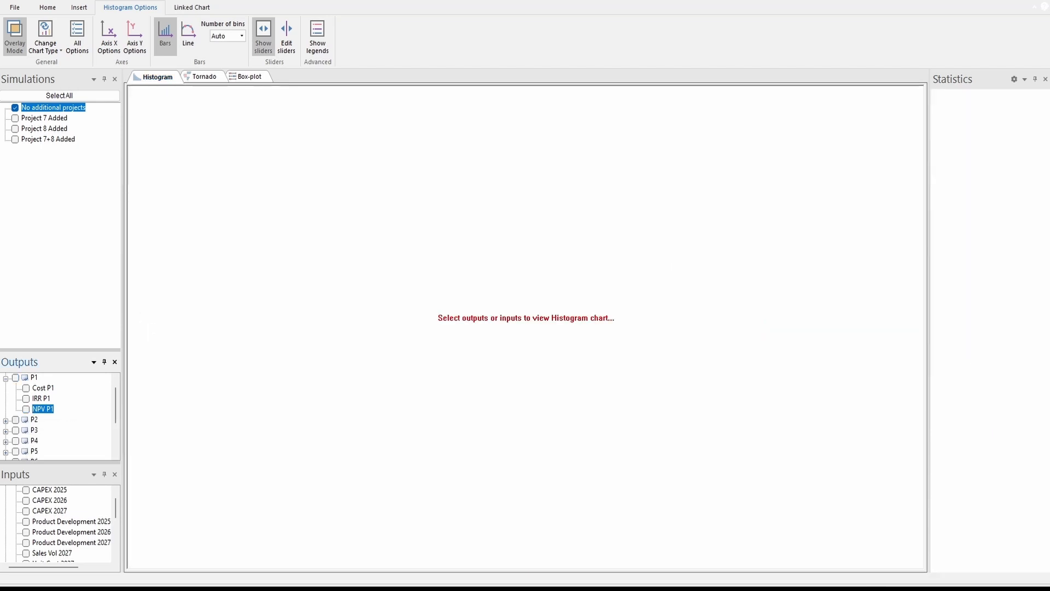
{"action": "left_click", "coordinate": [5, 421]}
{"action": "left_click", "coordinate": [26, 451]}
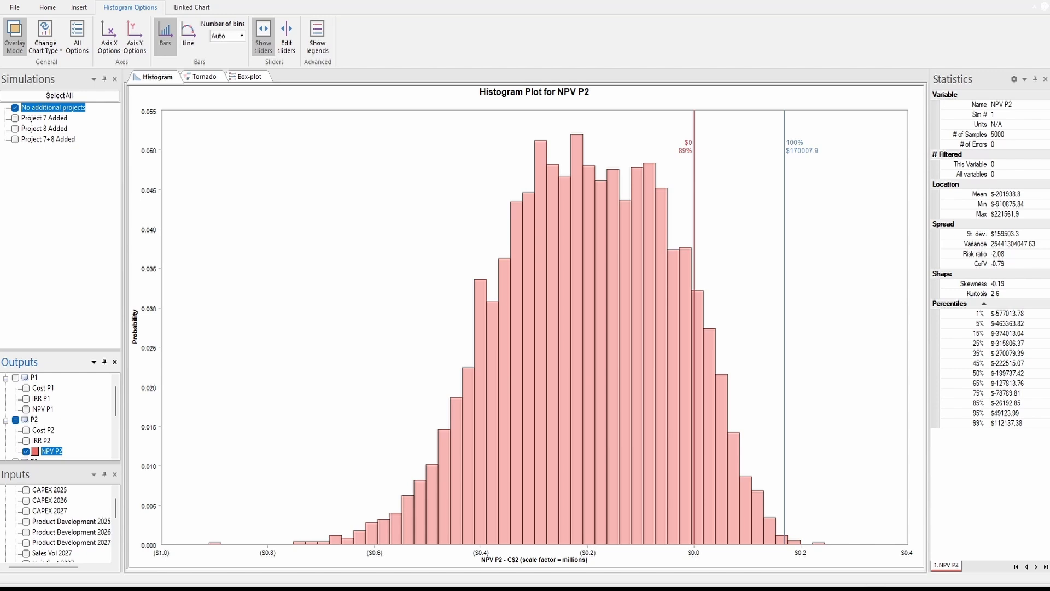
{"action": "mouse_move", "coordinate": [692, 133]}
{"action": "left_mouse_down"}
{"action": "mouse_move", "coordinate": [681, 133]}
{"action": "mouse_move", "coordinate": [687, 173]}
{"action": "mouse_move", "coordinate": [682, 131]}
{"action": "left_mouse_up"}
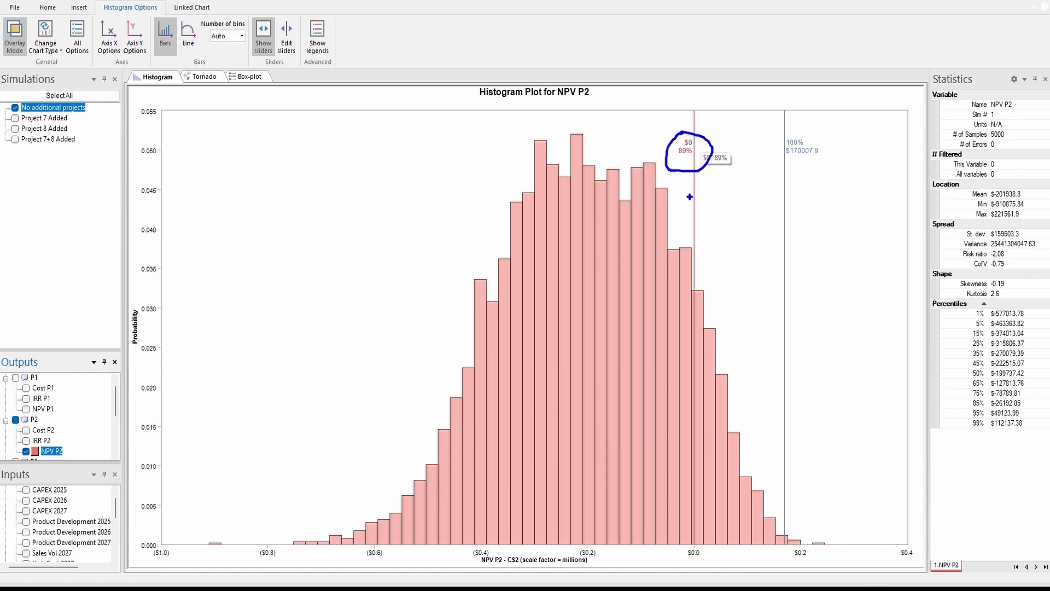
{"action": "mouse_move", "coordinate": [709, 238]}
{"action": "left_mouse_down"}
{"action": "mouse_move", "coordinate": [652, 262]}
{"action": "mouse_move", "coordinate": [658, 289]}
{"action": "mouse_move", "coordinate": [670, 285]}
{"action": "left_mouse_up"}
{"action": "key", "text": "Escape"}
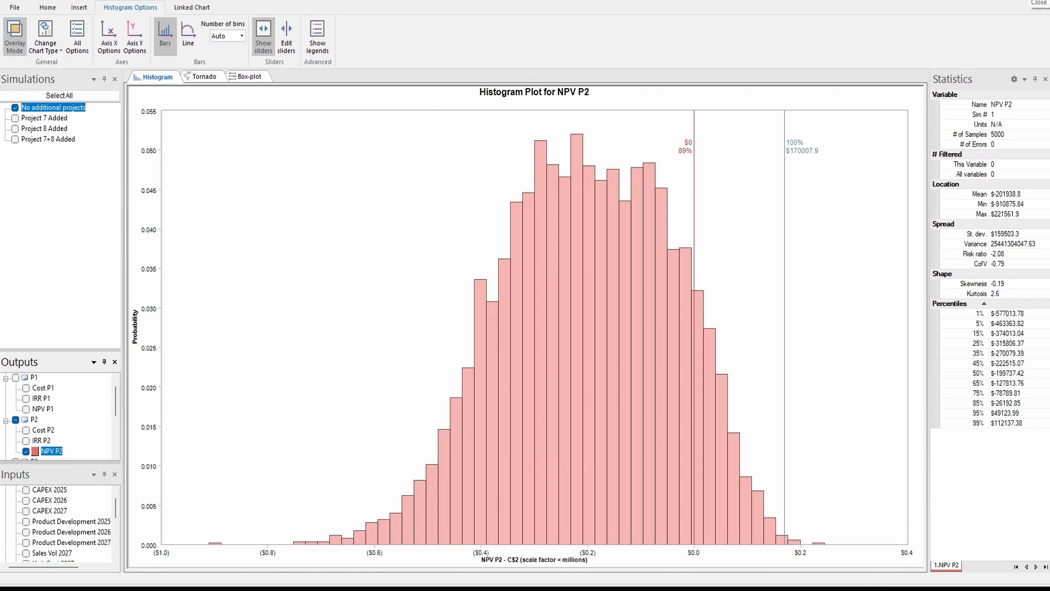
- Close the results window and look through the project sheets up to P5
{"action": "left_click", "coordinate": [1039, 2]}
{"action": "key", "text": "ctrl+Page_Down"}
{"action": "key", "text": "ctrl+Page_Down"}
{"action": "key", "text": "ctrl+Page_Down"}
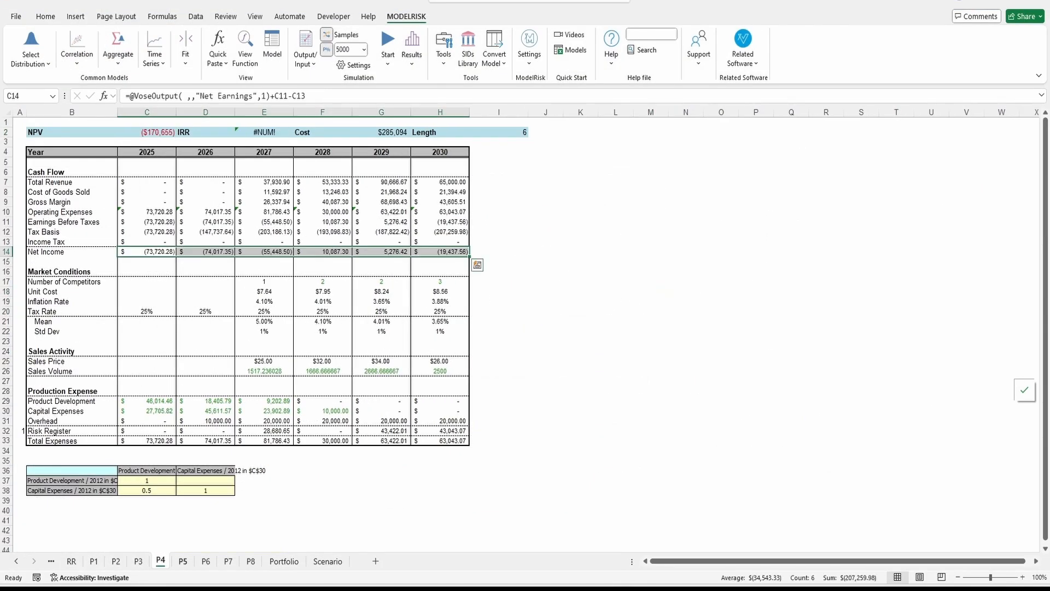
{"action": "key", "text": "ctrl+Page_Down"}
{"action": "key", "text": "alt+Tab"}
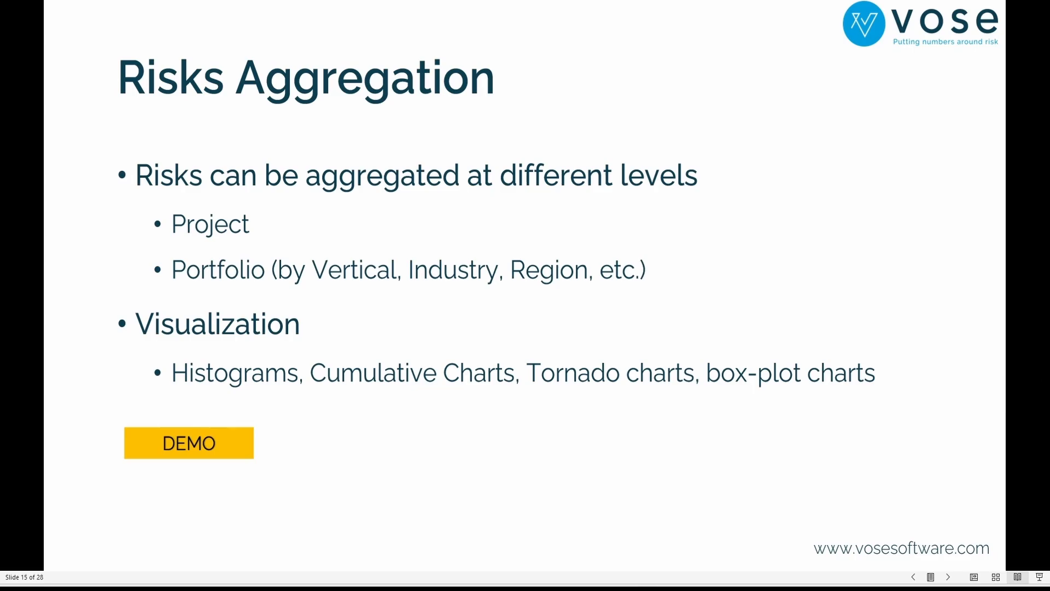
{"action": "key", "text": "alt+Tab"}
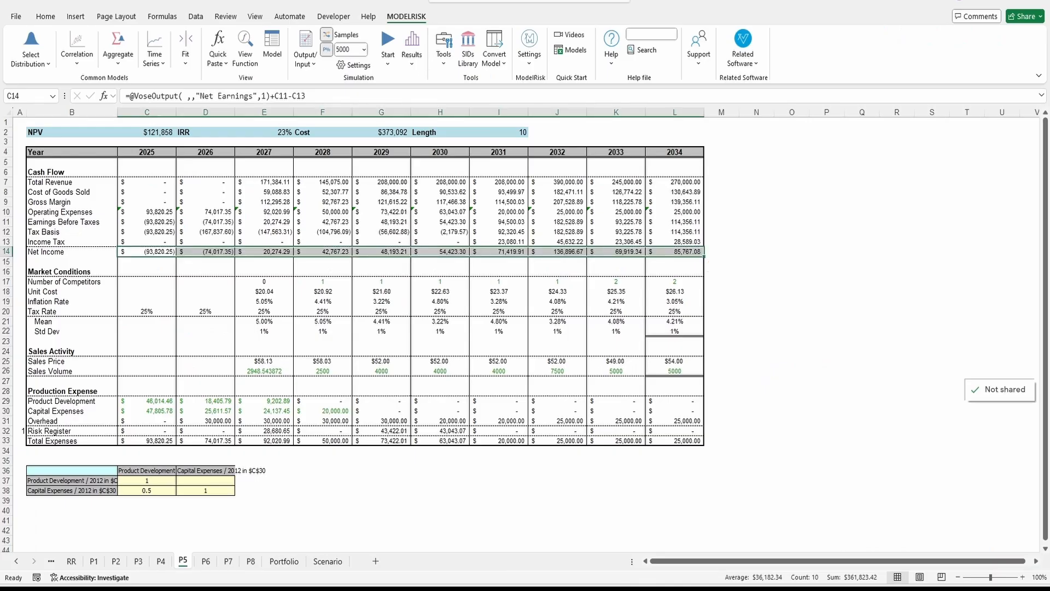
- Reopen the ModelRisk simulation results at full size and deselect the P2 output
{"action": "left_click", "coordinate": [412, 44]}
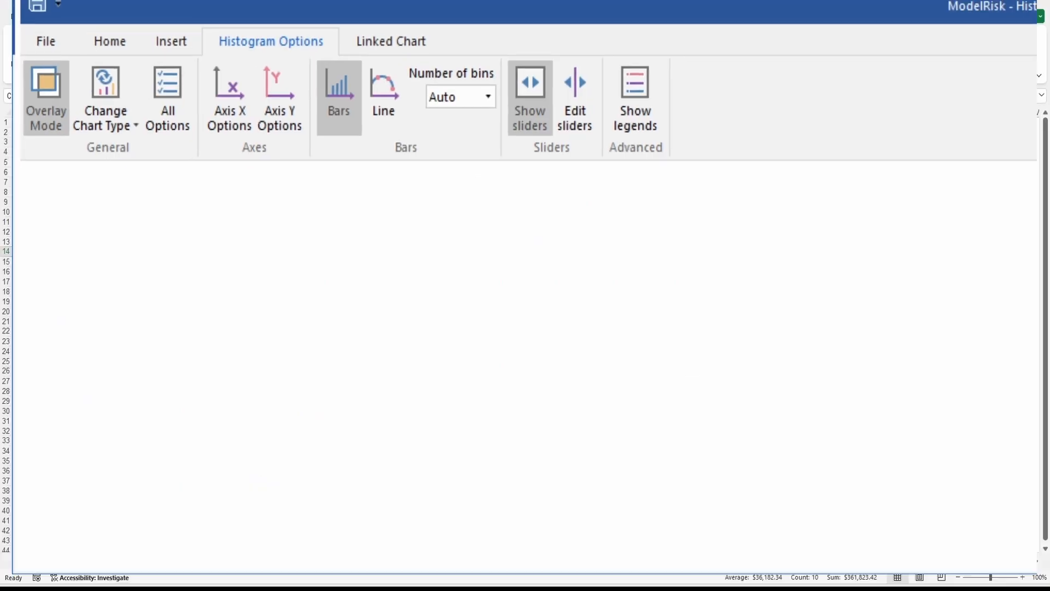
{"action": "left_click", "coordinate": [770, 101]}
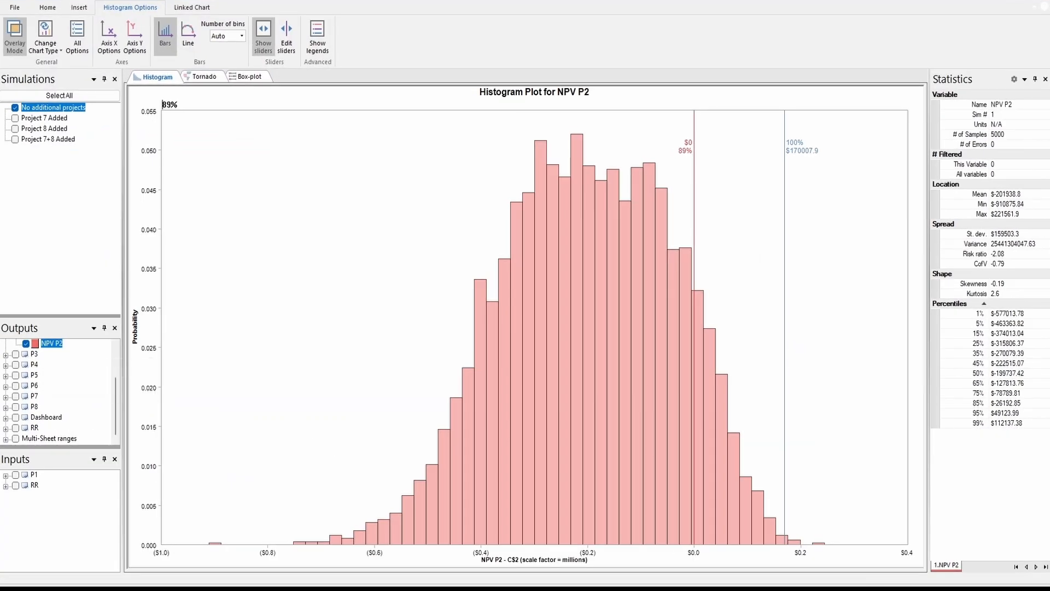
{"action": "scroll", "coordinate": [60, 391], "scroll_direction": "up", "scroll_amount": 2}
{"action": "left_click", "coordinate": [15, 364]}
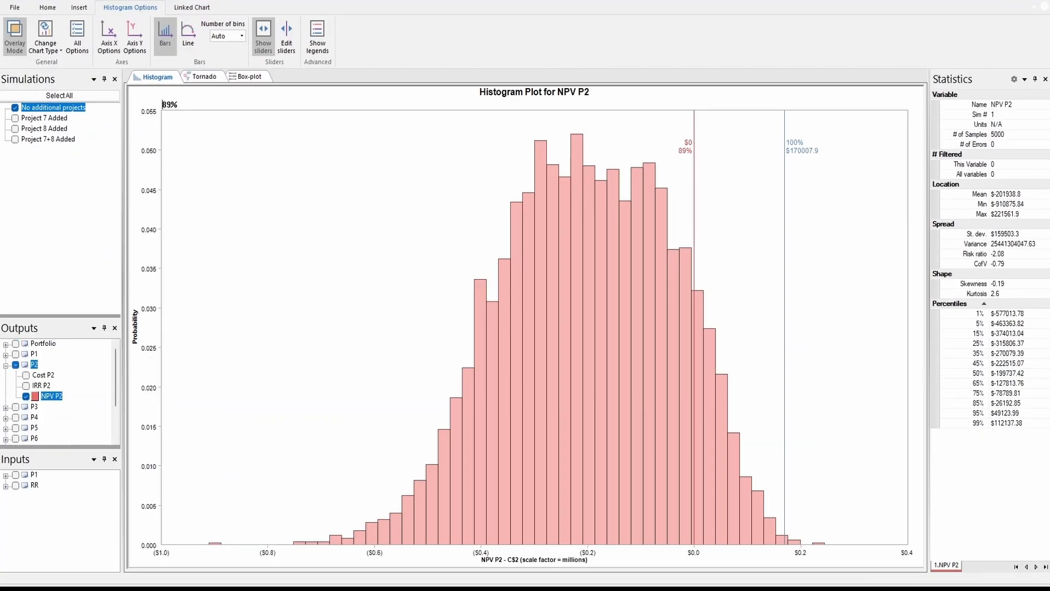
{"action": "left_click", "coordinate": [16, 364]}
{"action": "left_click", "coordinate": [5, 365]}
- Compare the Portfolio NPV histograms of Project 1 and Project 2, and clear the project selection
{"action": "left_click", "coordinate": [6, 344]}
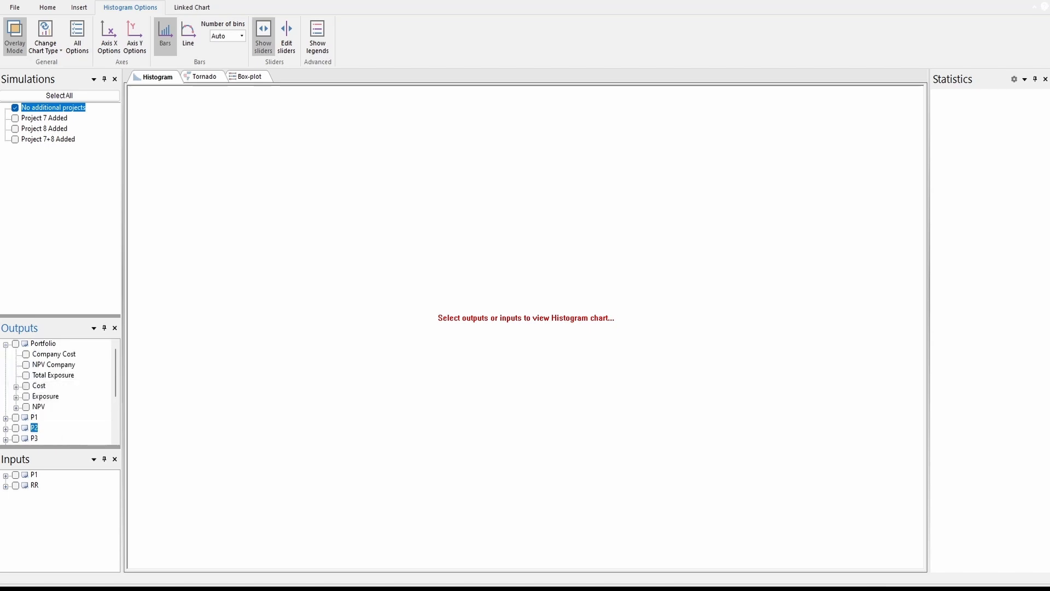
{"action": "left_click", "coordinate": [16, 407]}
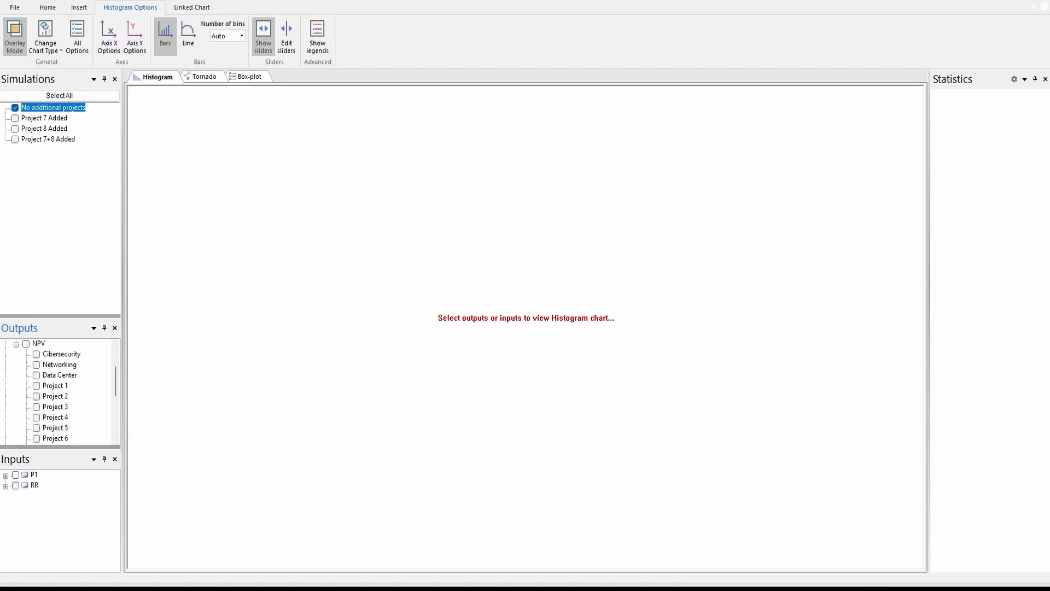
{"action": "left_click", "coordinate": [36, 385]}
{"action": "left_click", "coordinate": [36, 396]}
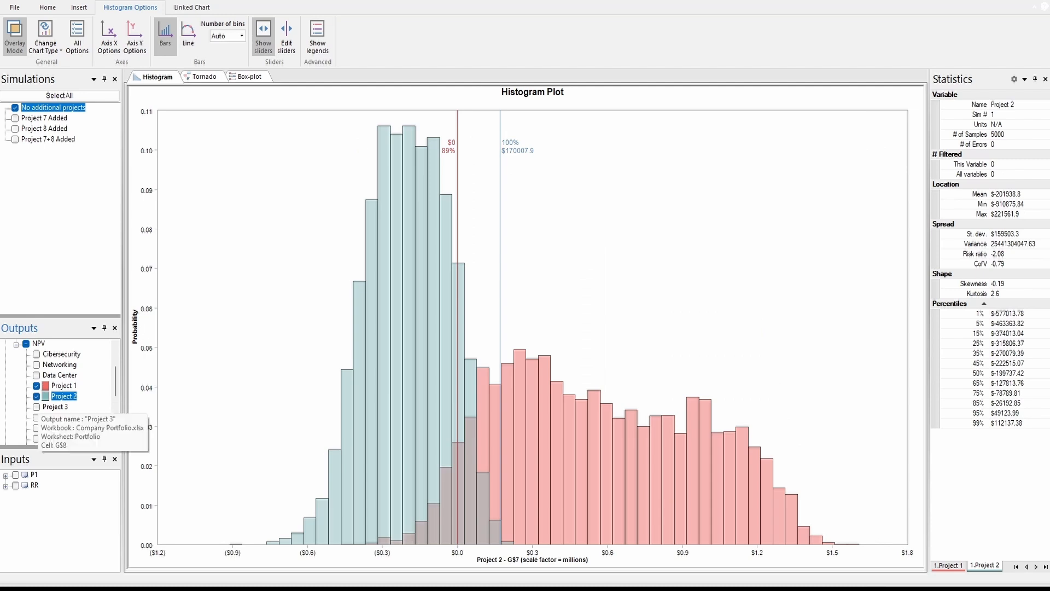
{"action": "left_click", "coordinate": [37, 406]}
{"action": "left_click", "coordinate": [36, 407]}
{"action": "left_click", "coordinate": [36, 396]}
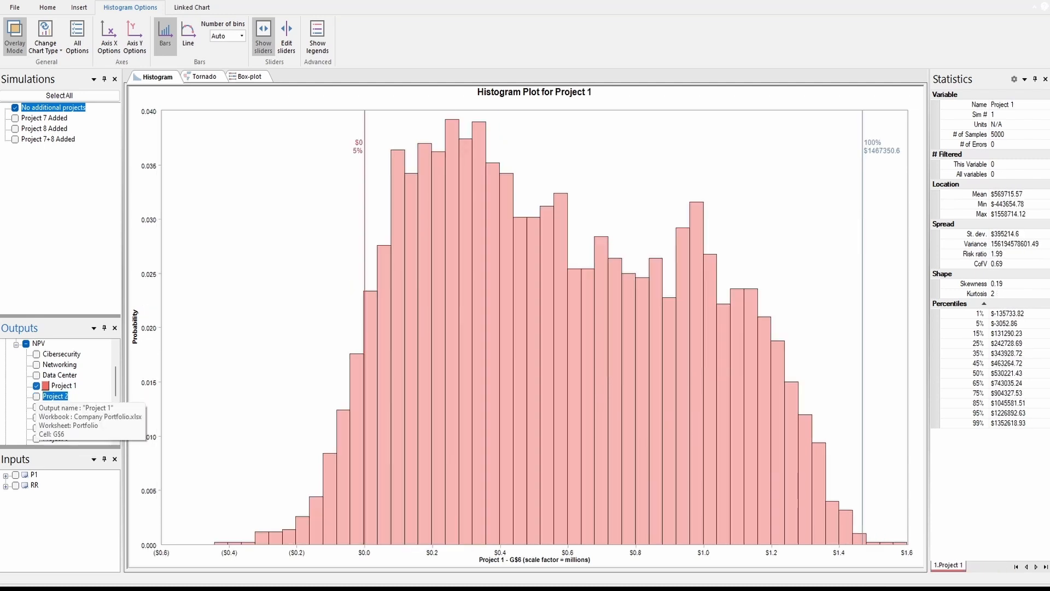
{"action": "left_click", "coordinate": [36, 386]}
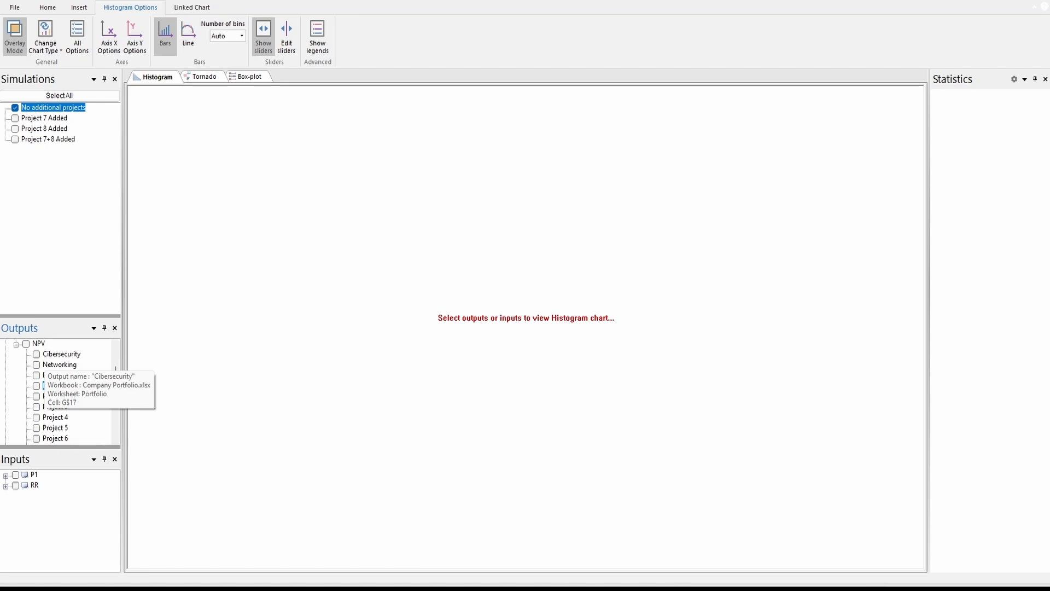
- Overlay the Portfolio NPV outputs for Cibersecurity, Networking and Data Center and show them as lines
{"action": "left_click", "coordinate": [36, 354]}
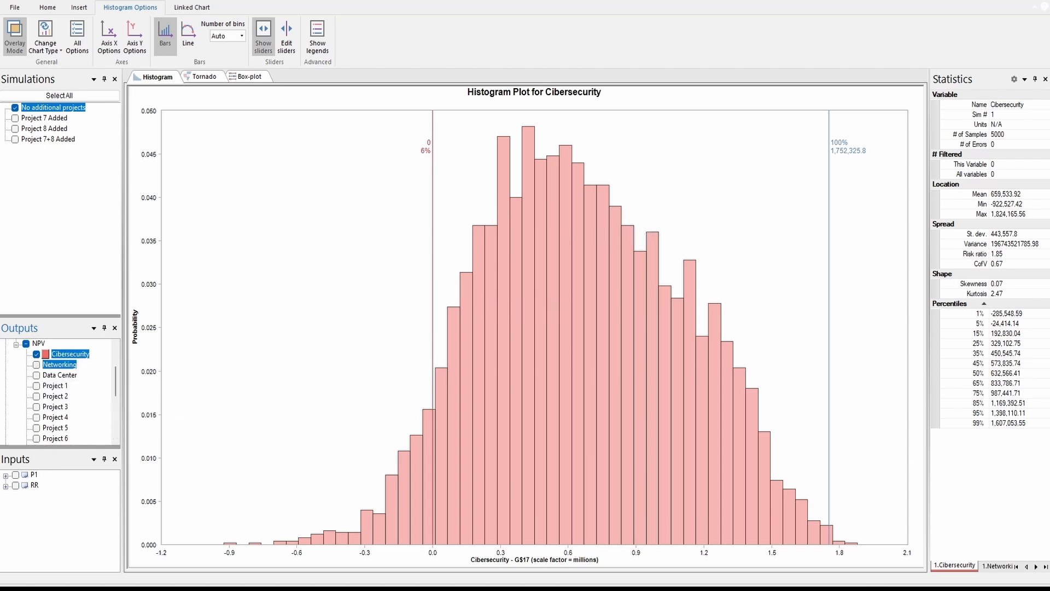
{"action": "left_click", "coordinate": [37, 364]}
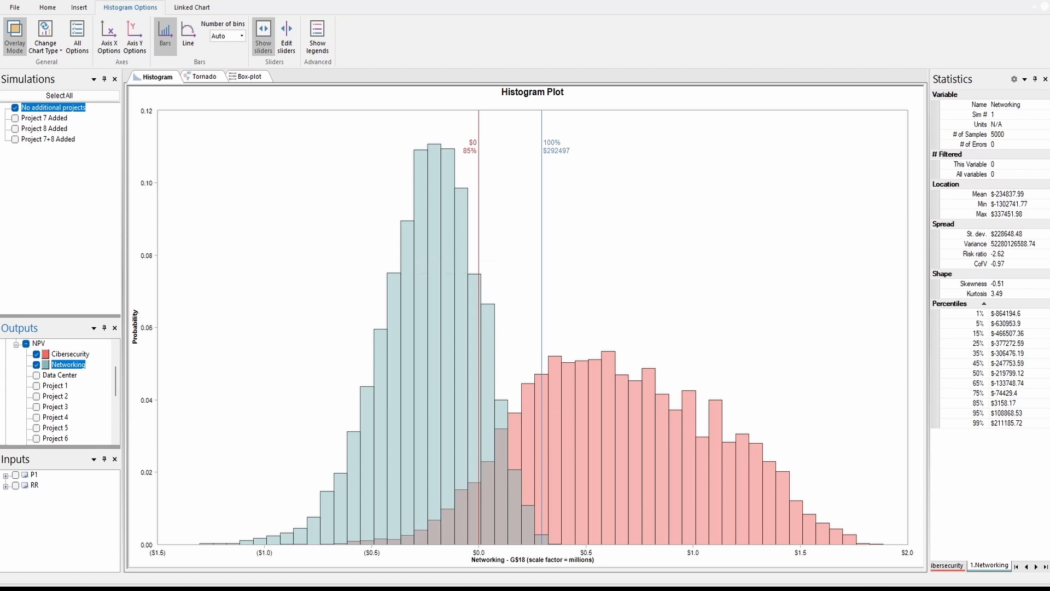
{"action": "left_click", "coordinate": [36, 375]}
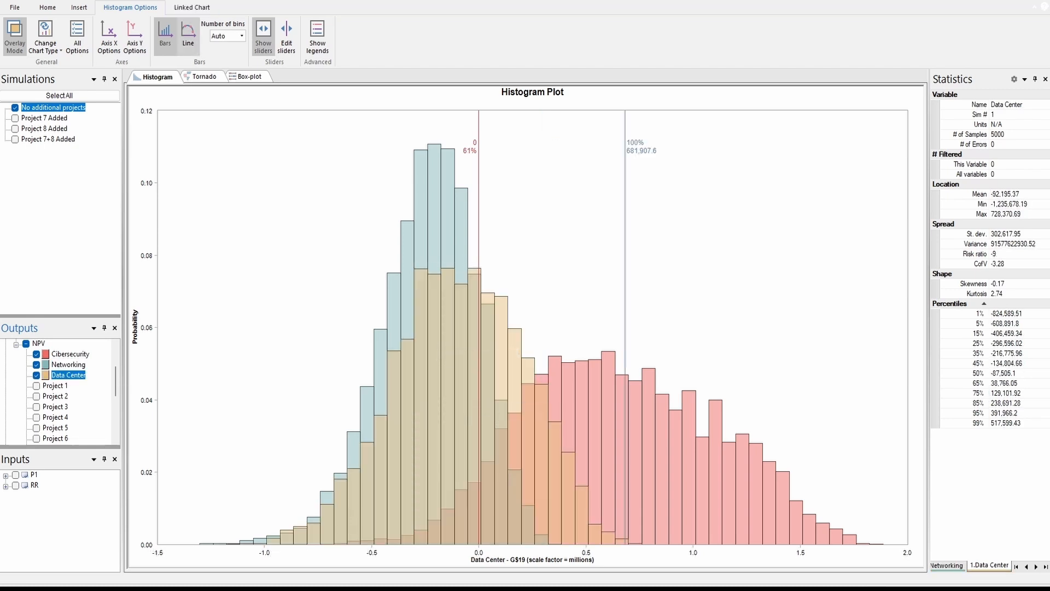
{"action": "left_click", "coordinate": [188, 37]}
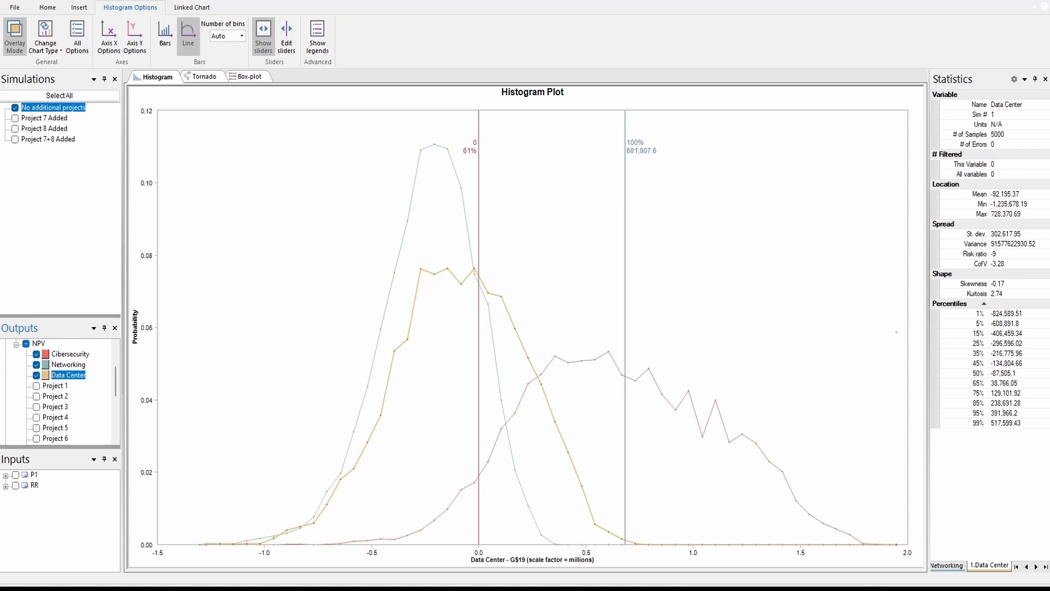
- Clear the industry NPV outputs, check Total Exposure briefly, and display the Portfolio's NPV Company output instead
{"action": "left_click", "coordinate": [26, 343]}
{"action": "scroll", "coordinate": [25, 344], "scroll_direction": "up", "scroll_amount": 1}
{"action": "left_click", "coordinate": [25, 375]}
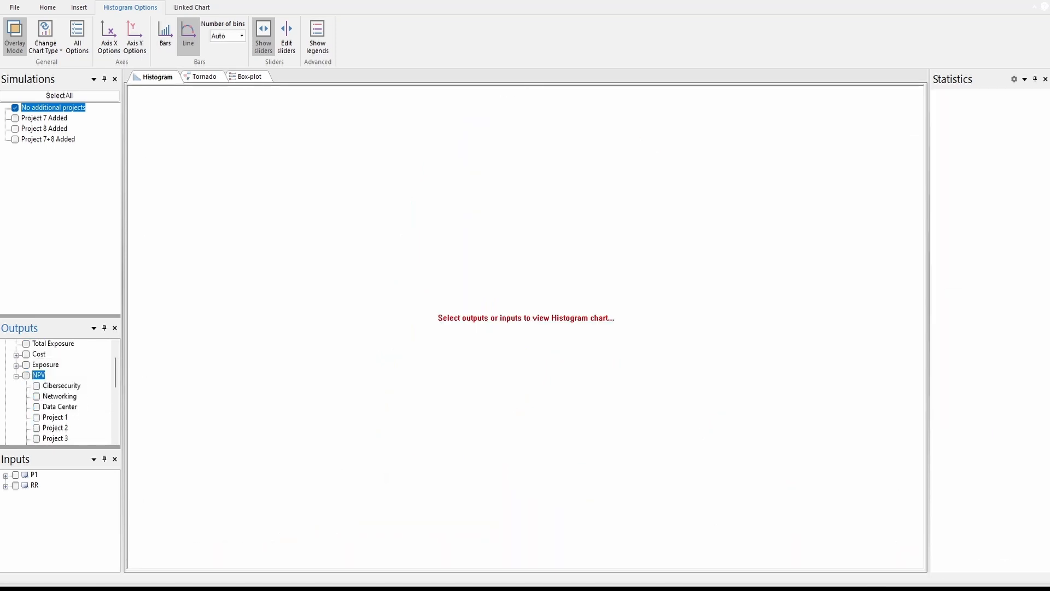
{"action": "left_click", "coordinate": [26, 343]}
{"action": "scroll", "coordinate": [25, 343], "scroll_direction": "up", "scroll_amount": 1}
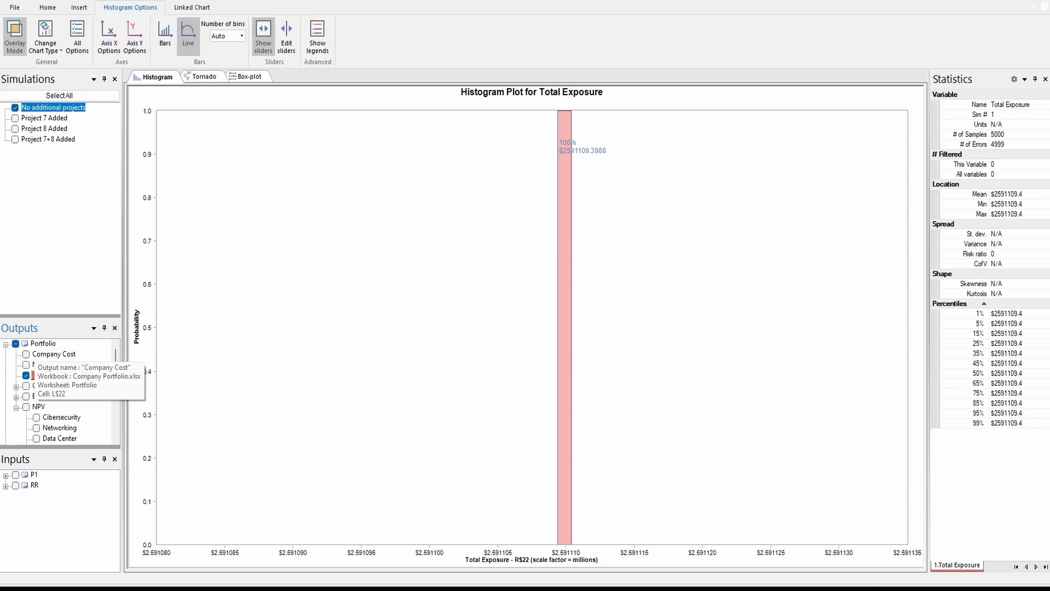
{"action": "left_click", "coordinate": [26, 375]}
{"action": "left_click", "coordinate": [26, 364]}
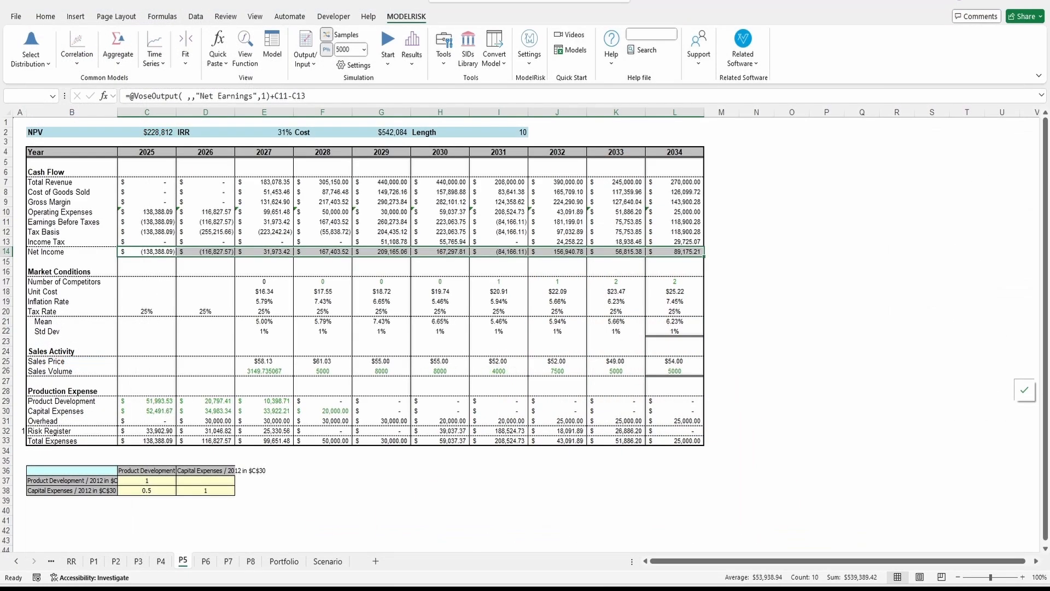
- Inspect the Final NPV formulas for the industry totals and the company total on the Portfolio sheet
{"action": "left_click", "coordinate": [284, 561]}
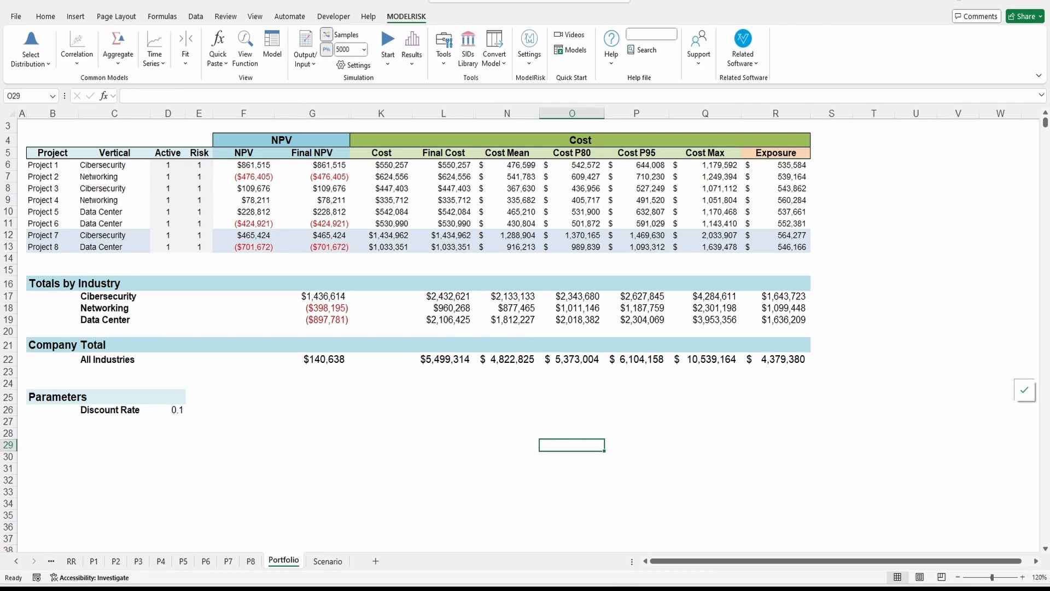
{"action": "left_click", "coordinate": [168, 283]}
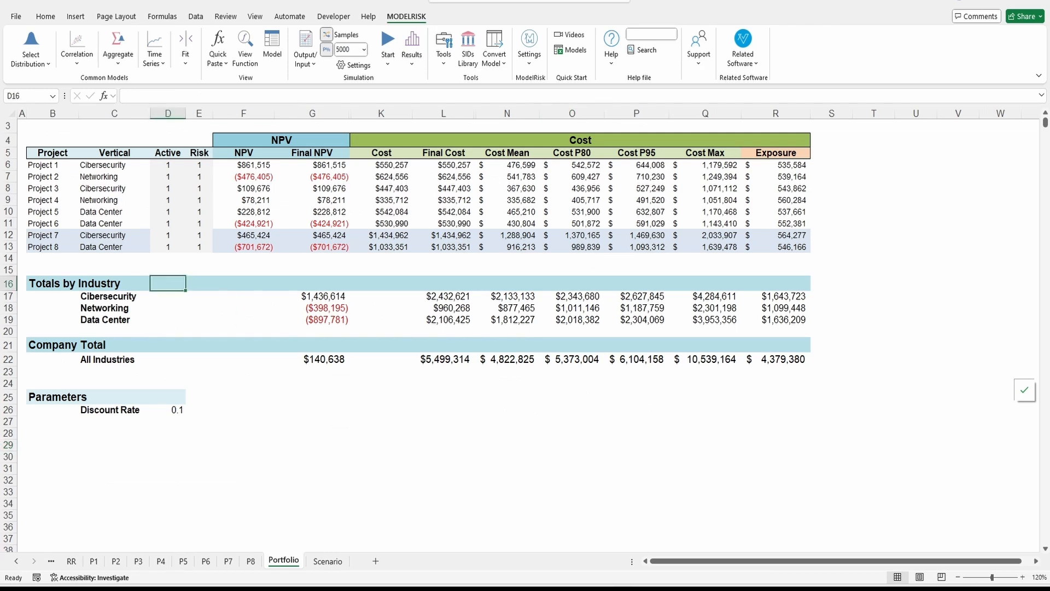
{"action": "left_click", "coordinate": [314, 296]}
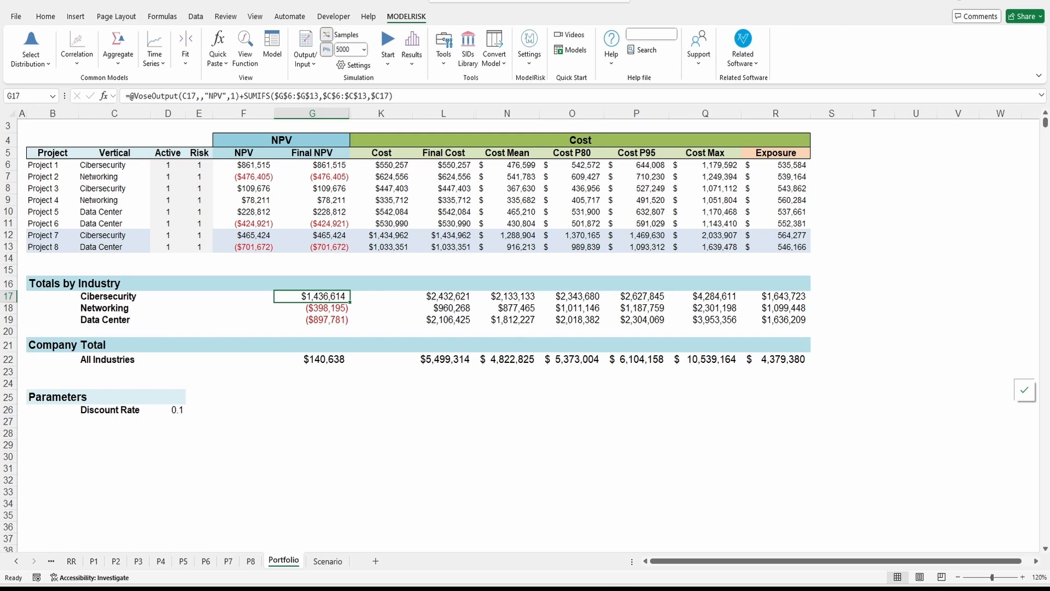
{"action": "key", "text": "Down"}
{"action": "key", "text": "Down"}
{"action": "left_click_drag", "start_coordinate": [114, 283], "coordinate": [114, 320]}
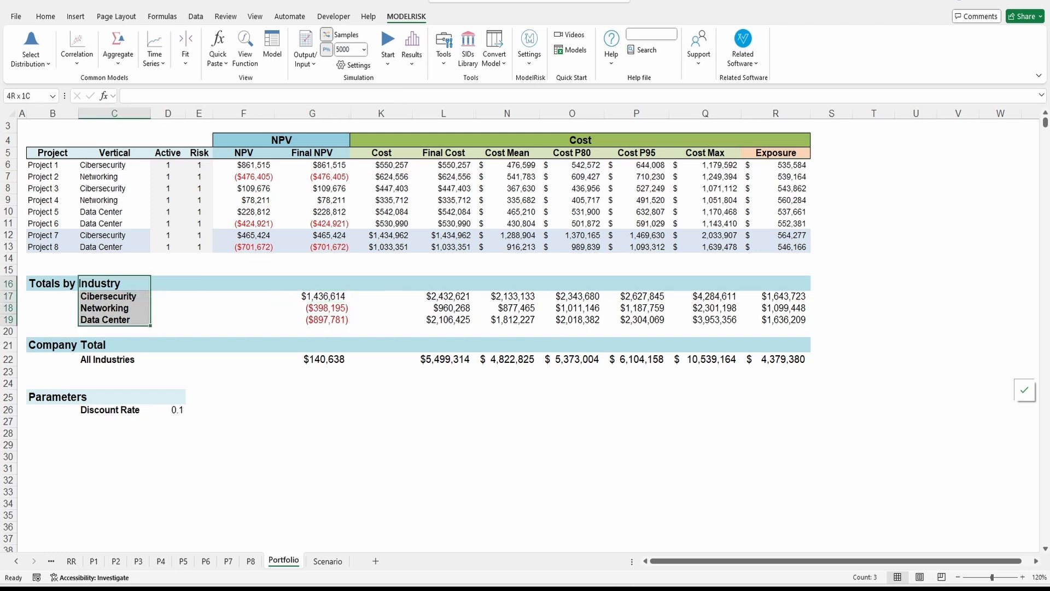
{"action": "left_click", "coordinate": [312, 359]}
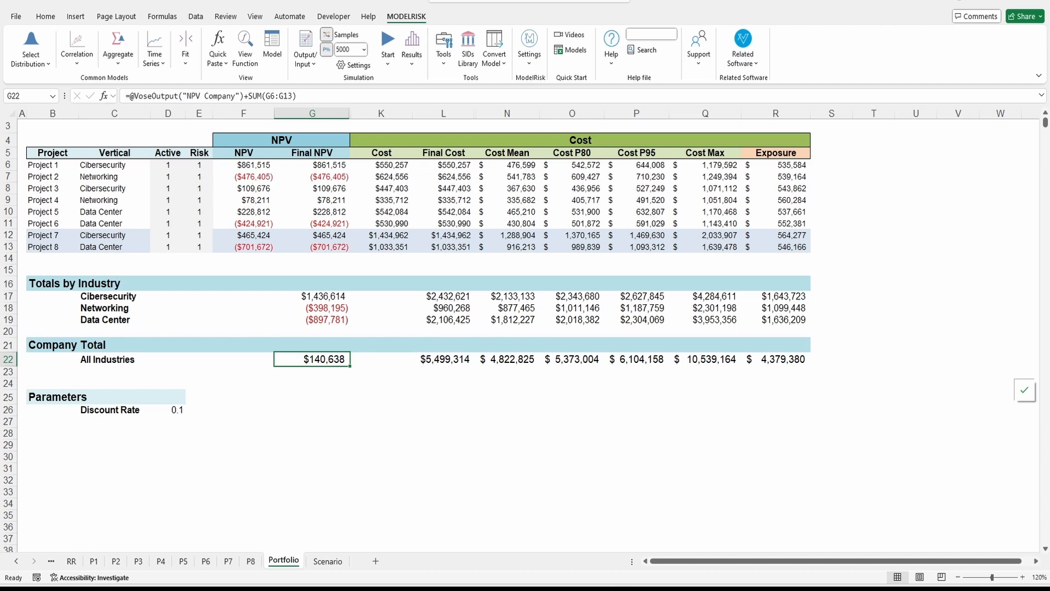
- Switch to the slide presentation and advance to the slide with the two NPV P1 tornado plots
{"action": "key", "text": "alt+Tab"}
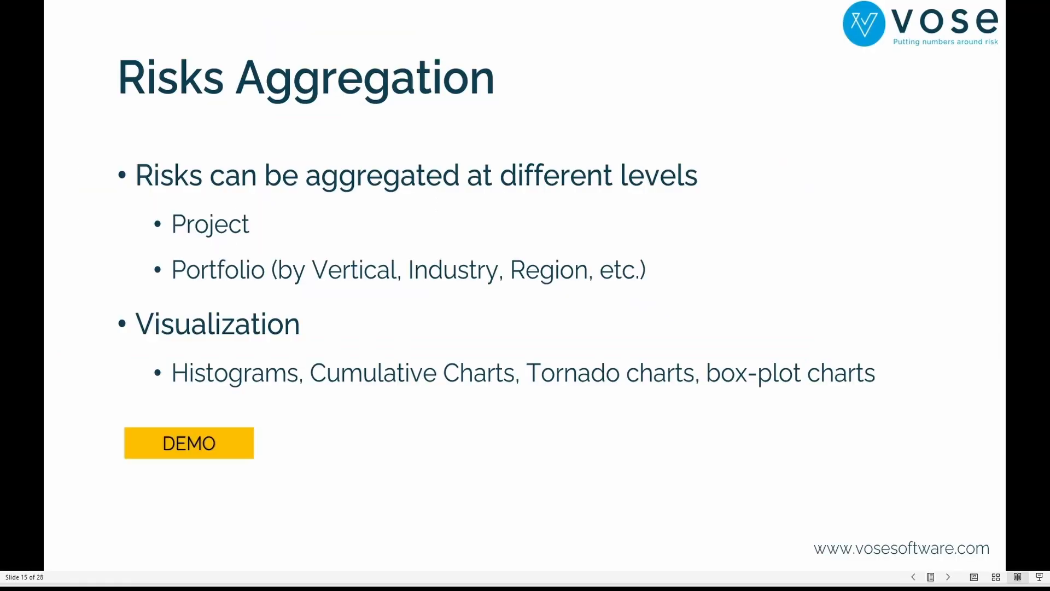
{"action": "key", "text": "Right"}
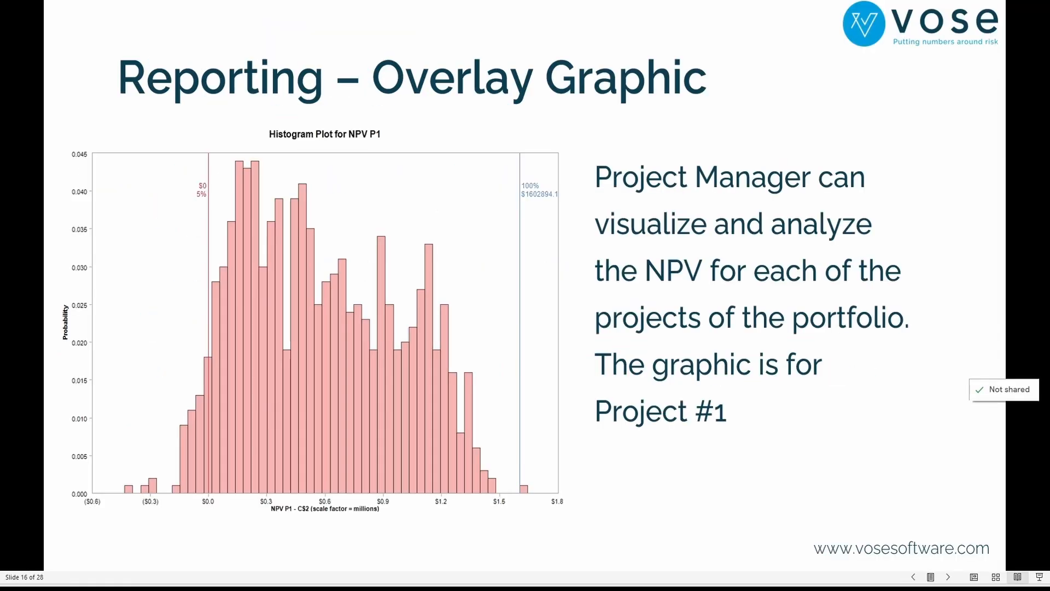
{"action": "key", "text": "Right"}
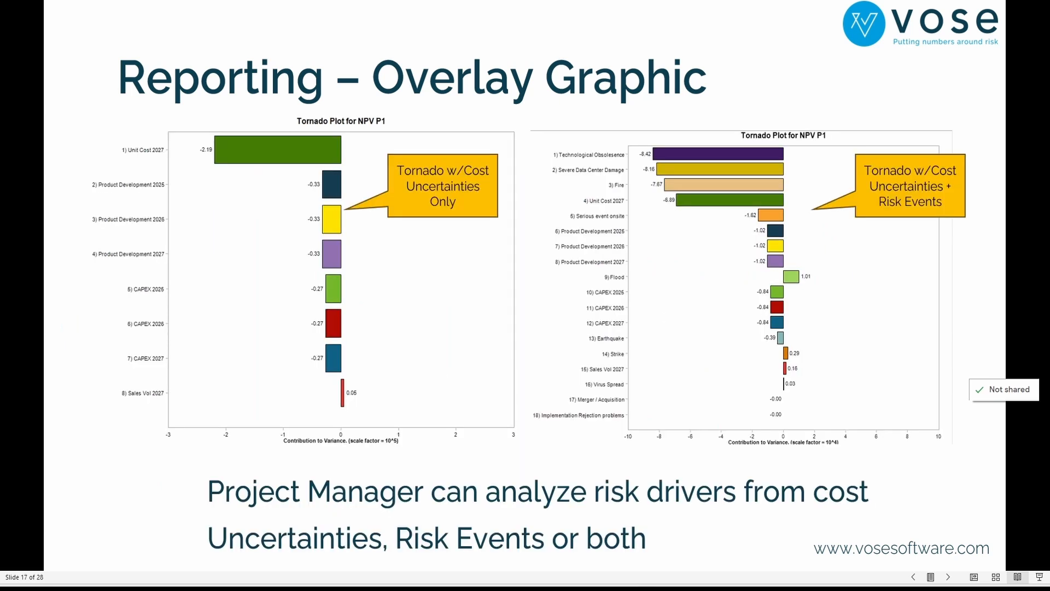
- Return to the workbook in Excel and reopen the ModelRisk results window at full size
{"action": "key", "text": "alt+Tab"}
{"action": "left_click", "coordinate": [411, 39]}
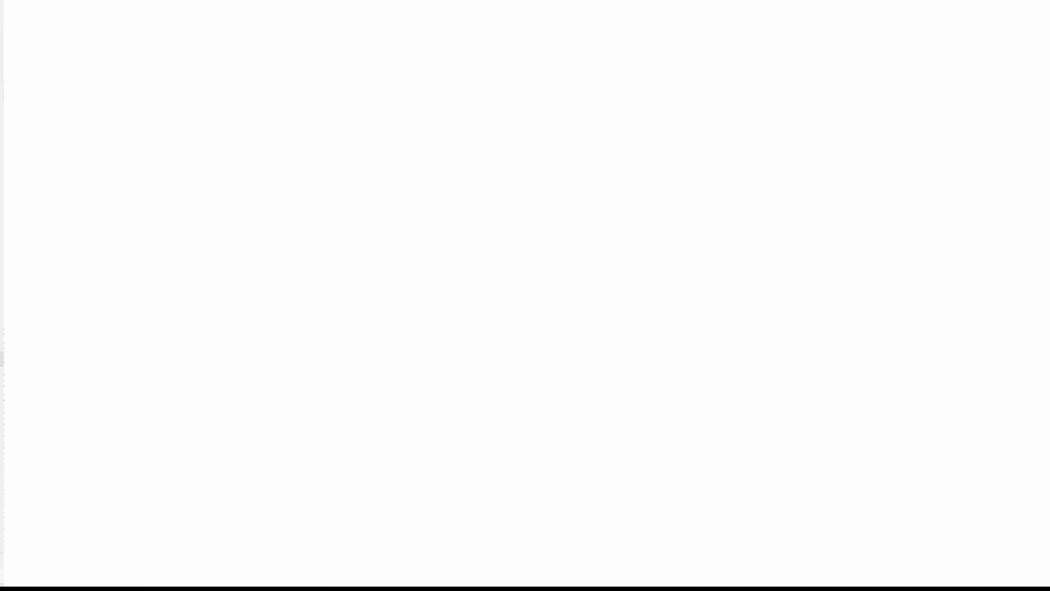
{"action": "left_click", "coordinate": [769, 101]}
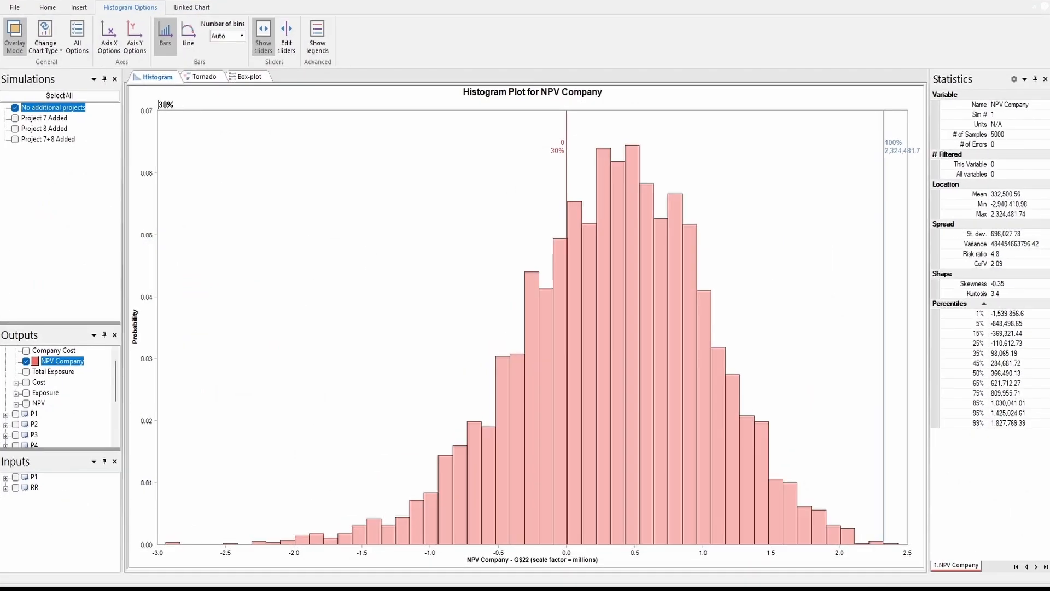
- Clear the NPV Company output and display the tornado plot for project P1's NPV output instead
{"action": "left_click", "coordinate": [26, 361]}
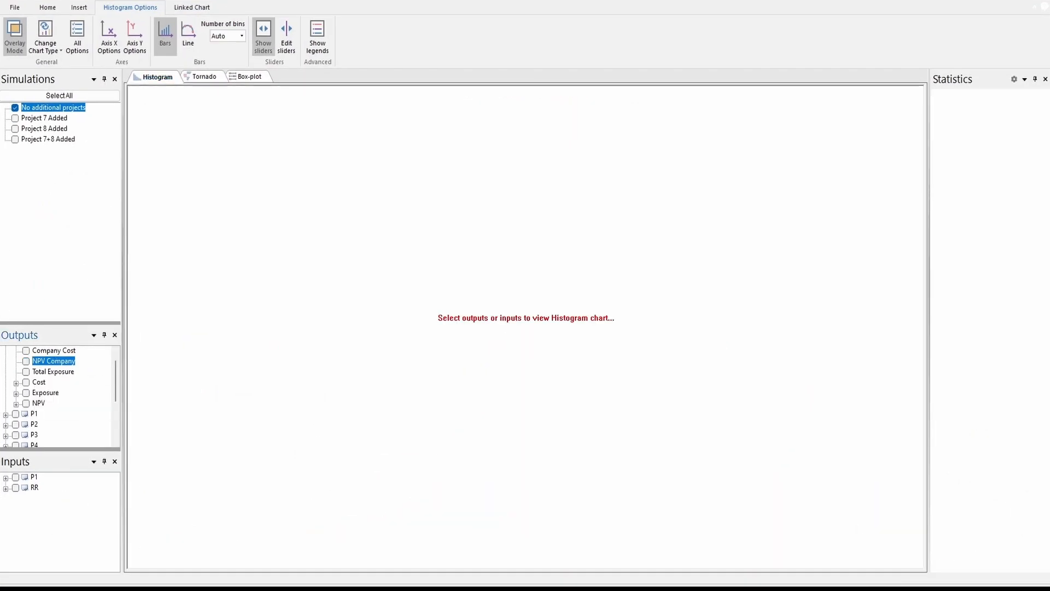
{"action": "left_click", "coordinate": [6, 414]}
{"action": "left_click", "coordinate": [25, 434]}
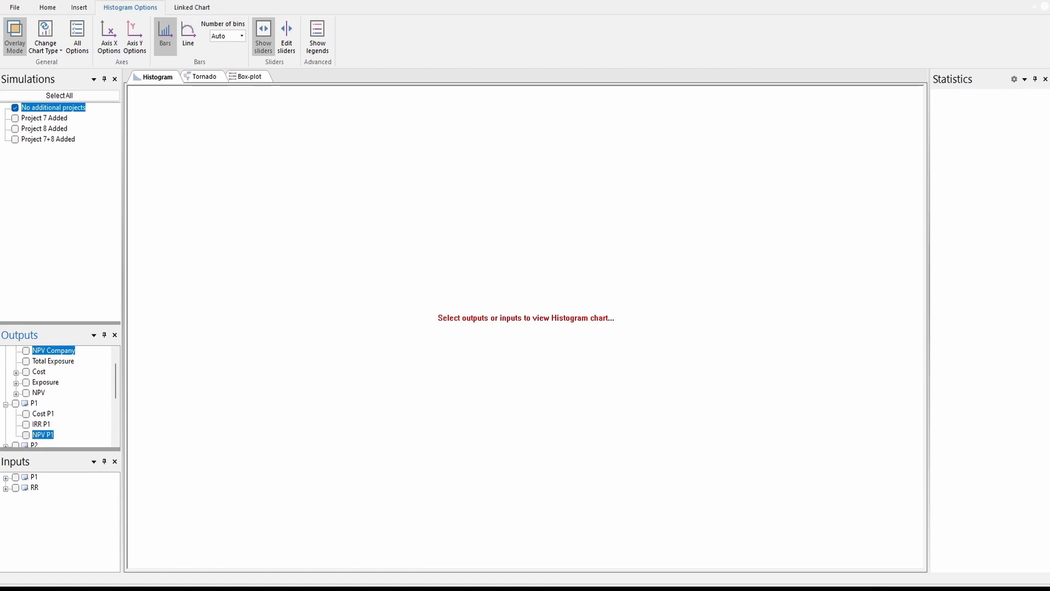
{"action": "left_click", "coordinate": [204, 76]}
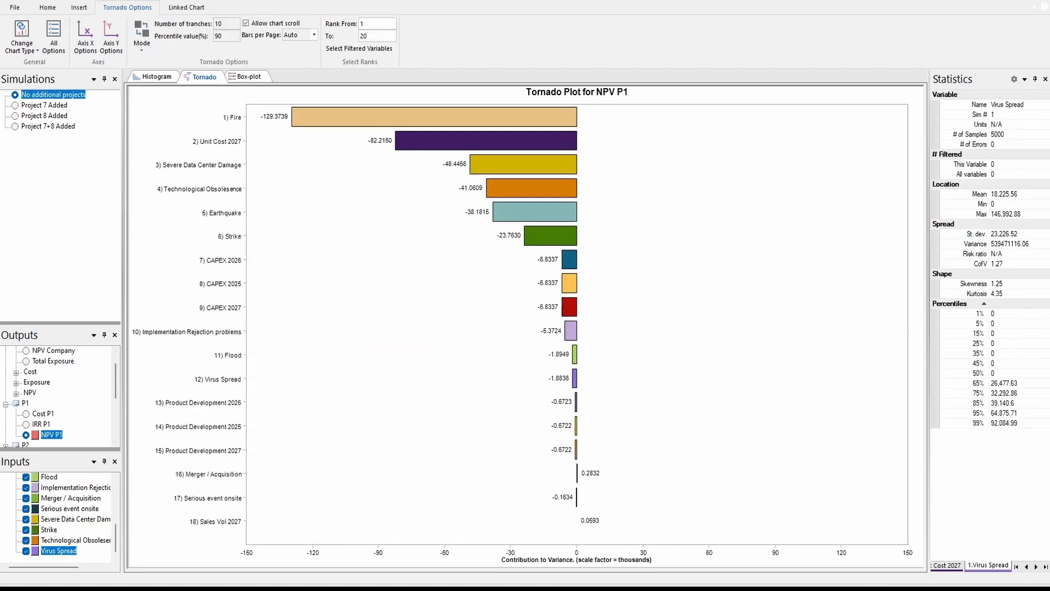
- Enlarge the outputs and inputs lists, then exclude the RR risk events from the NPV P1 tornado plot and include them again
{"action": "left_click_drag", "start_coordinate": [60, 322], "coordinate": [60, 161]}
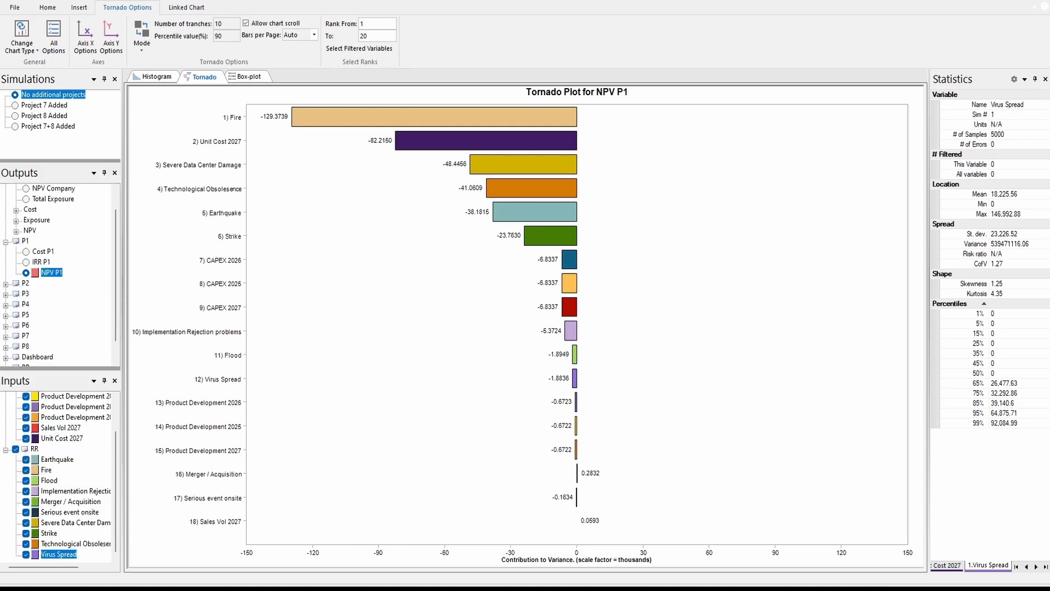
{"action": "left_click_drag", "start_coordinate": [60, 368], "coordinate": [60, 308]}
{"action": "left_click", "coordinate": [16, 431]}
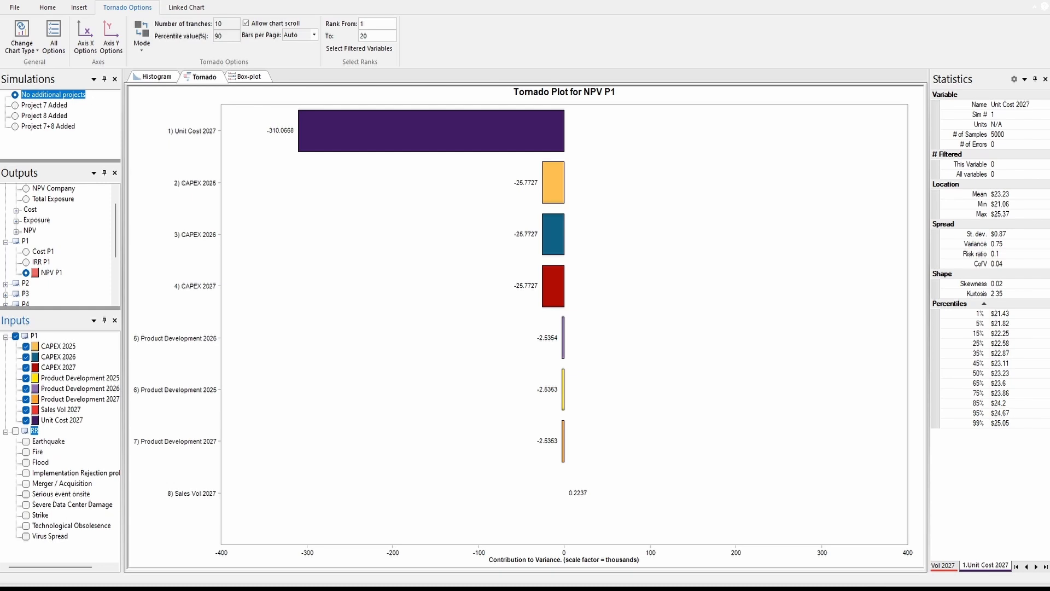
{"action": "left_click", "coordinate": [15, 431]}
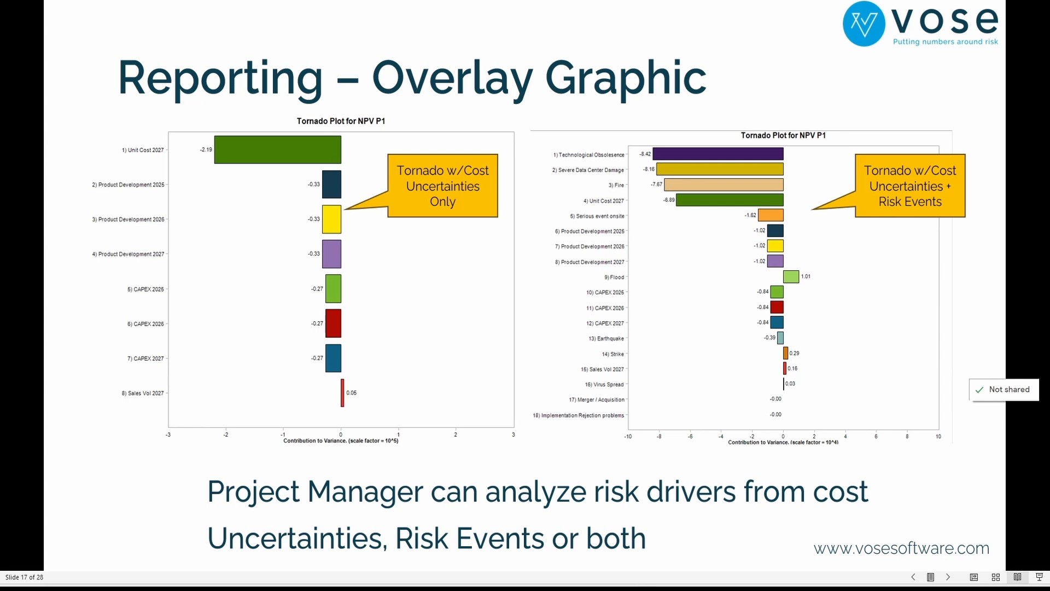
- Advance the slide presentation to Overall Risks – Company Level, then return to the Excel workbook and reopen the ModelRisk results
{"action": "key", "text": "Right"}
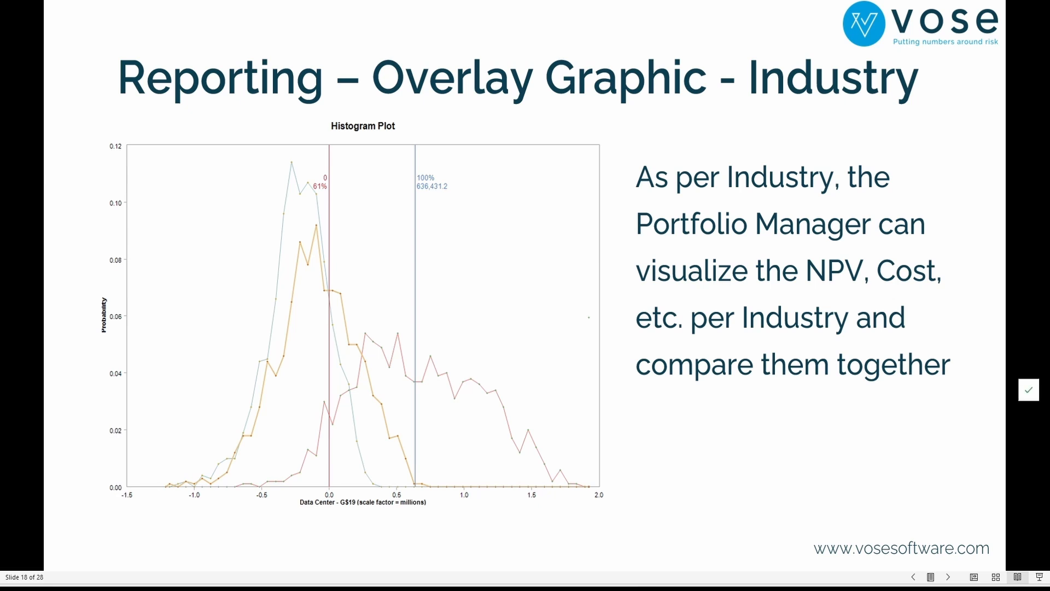
{"action": "key", "text": "Right"}
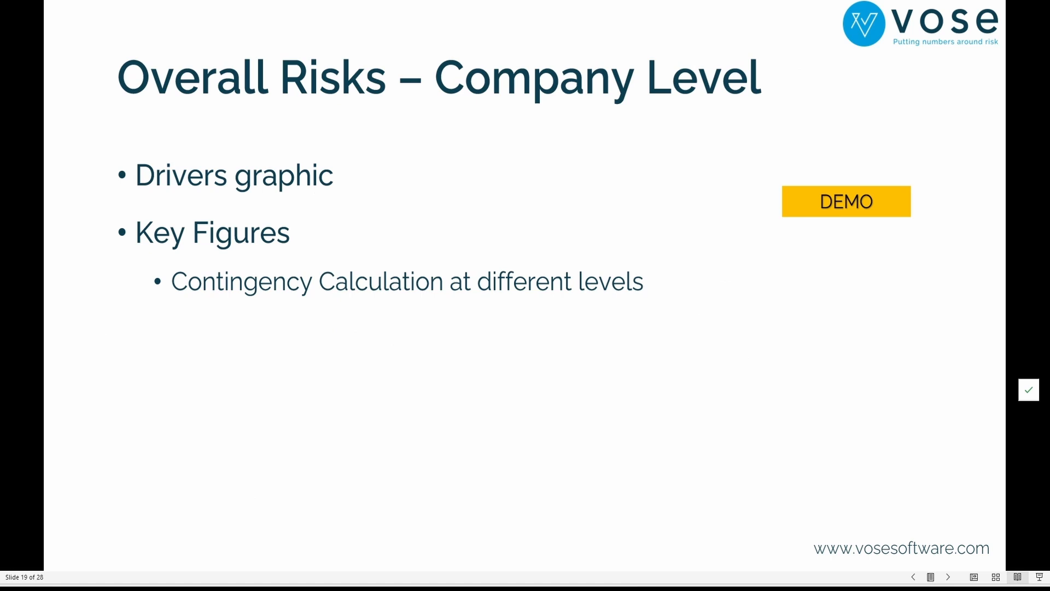
{"action": "key", "text": "alt+Tab"}
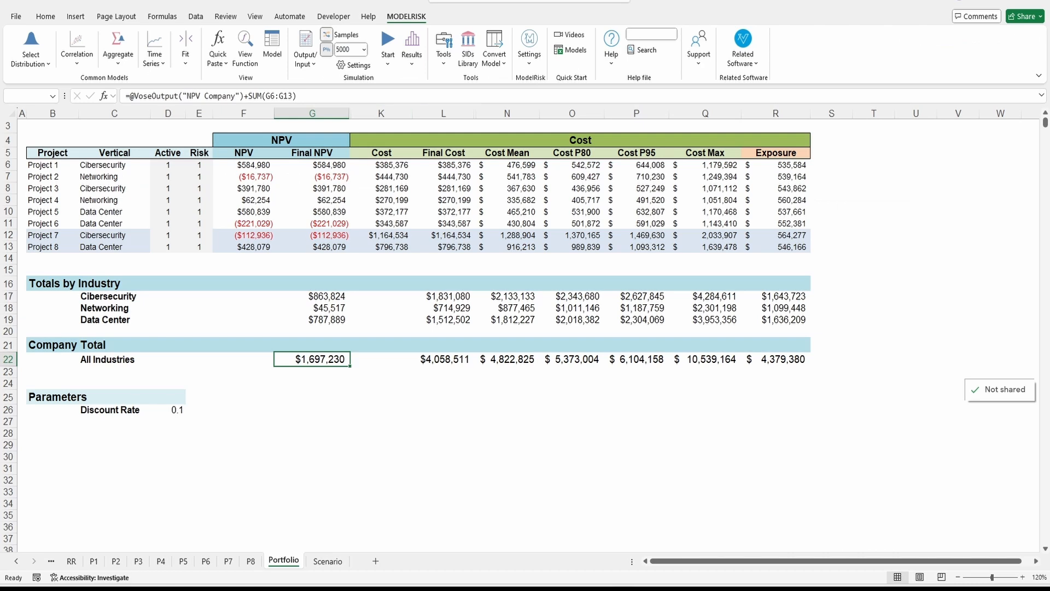
{"action": "left_click", "coordinate": [412, 43]}
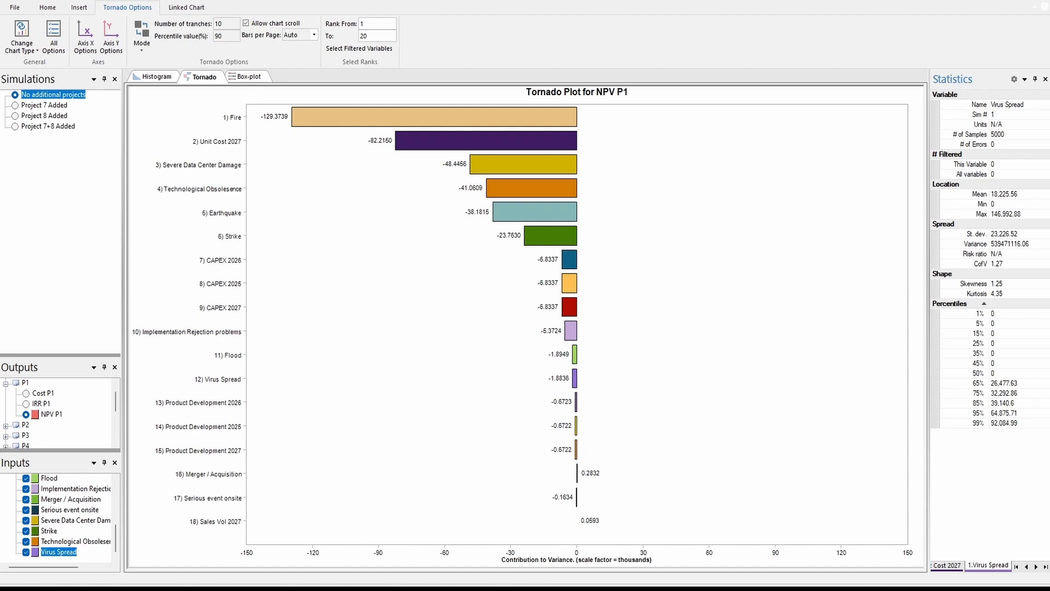
- Switch to the histogram, clear the NPV P1 output and display the Portfolio's NPV Company output
{"action": "left_click", "coordinate": [157, 76]}
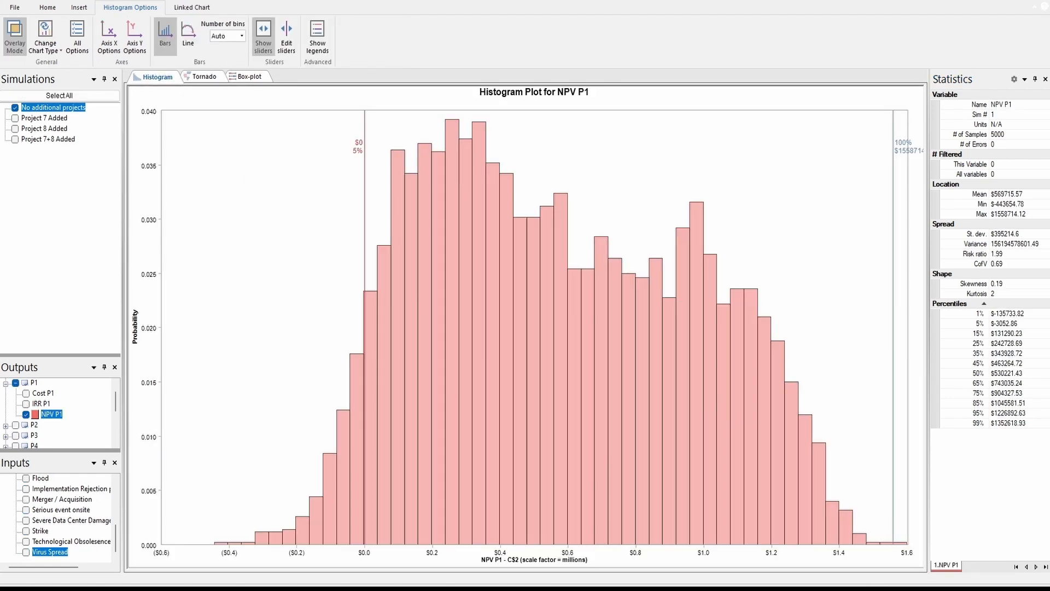
{"action": "left_click", "coordinate": [25, 414]}
{"action": "left_click", "coordinate": [5, 384]}
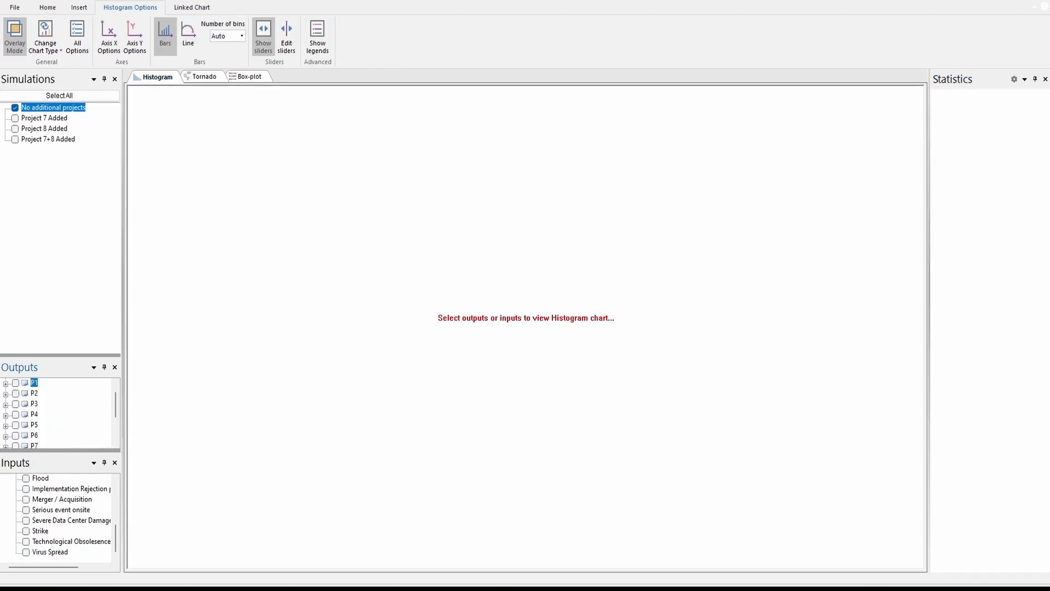
{"action": "scroll", "coordinate": [57, 413], "scroll_direction": "up", "scroll_amount": 1}
{"action": "left_click", "coordinate": [6, 383]}
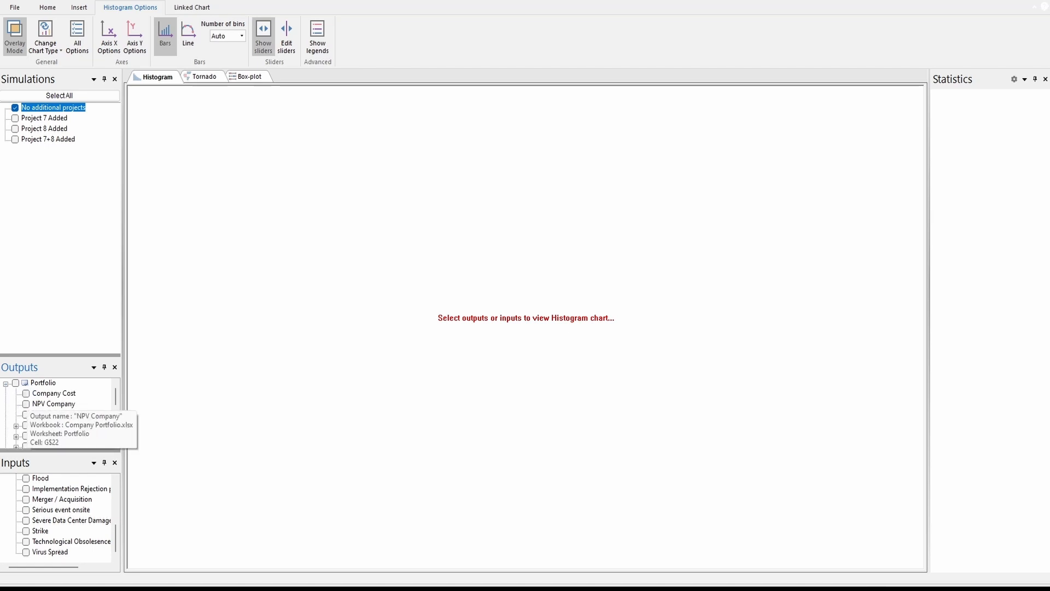
{"action": "left_click", "coordinate": [25, 403]}
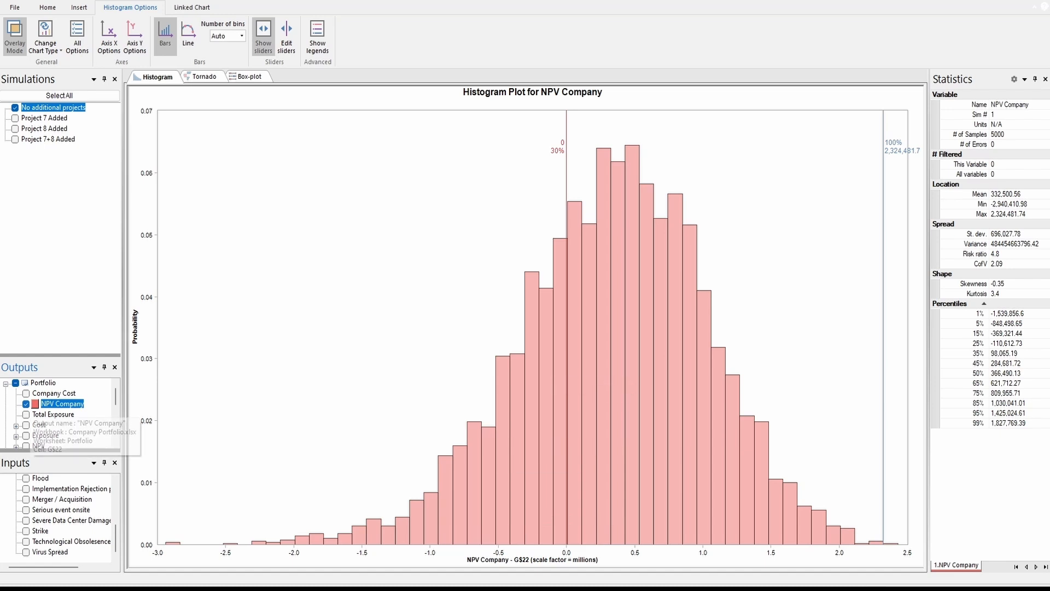
- Replace NPV Company with Company Cost in the histogram and mark the Location statistics with a temporary rectangle
{"action": "left_click", "coordinate": [26, 404]}
{"action": "left_click", "coordinate": [25, 392]}
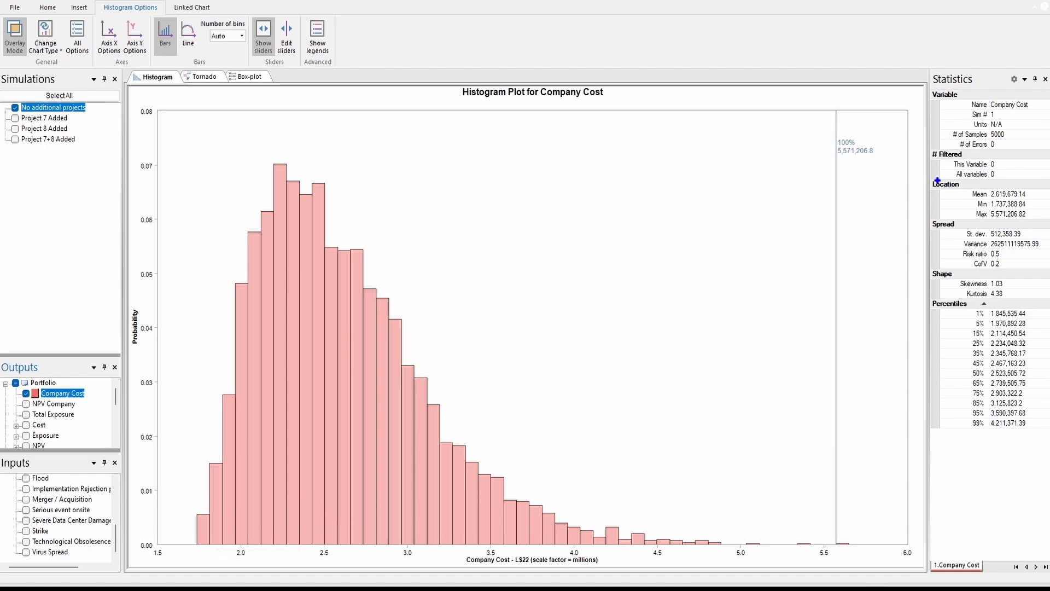
{"action": "mouse_move", "coordinate": [928, 176]}
{"action": "left_mouse_down"}
{"action": "mouse_move", "coordinate": [945, 223]}
{"action": "mouse_move", "coordinate": [1022, 221]}
{"action": "left_mouse_up"}
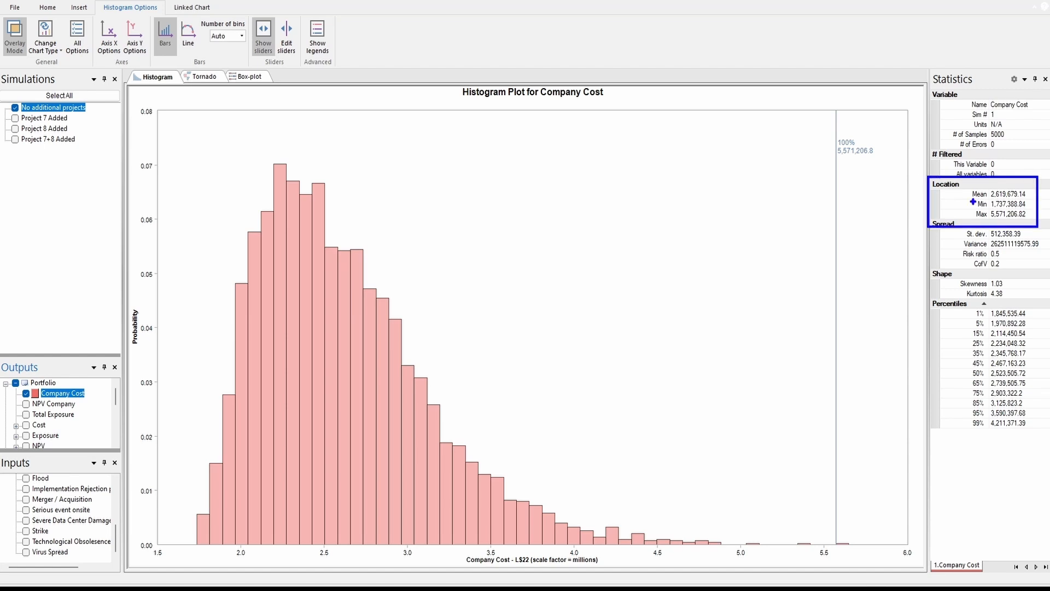
{"action": "mouse_move", "coordinate": [969, 205]}
{"action": "left_mouse_down"}
{"action": "mouse_move", "coordinate": [978, 200]}
{"action": "mouse_move", "coordinate": [798, 239]}
{"action": "mouse_move", "coordinate": [708, 483]}
{"action": "mouse_move", "coordinate": [717, 501]}
{"action": "mouse_move", "coordinate": [687, 476]}
{"action": "left_mouse_up"}
{"action": "key", "text": "Escape"}
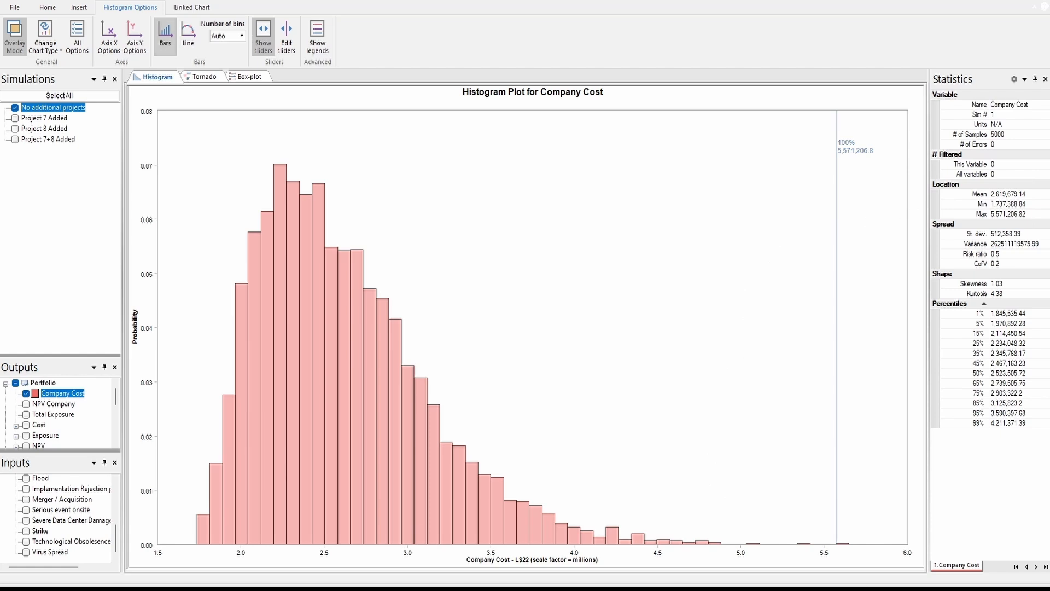
- Display the tornado plot for the Portfolio's Company Cost output, followed by its box plot
{"action": "left_click", "coordinate": [204, 76]}
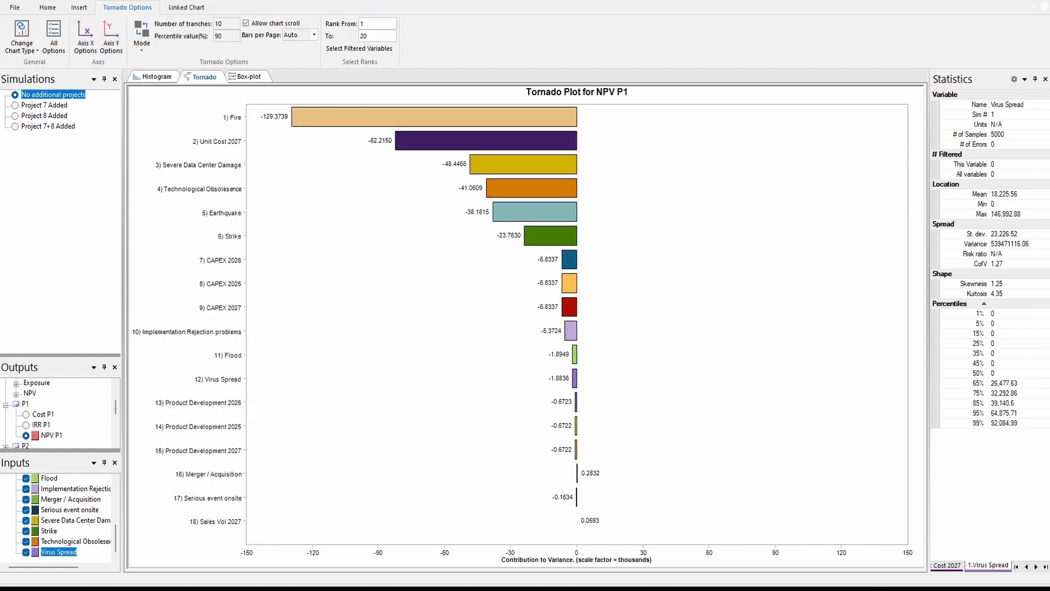
{"action": "scroll", "coordinate": [46, 414], "scroll_direction": "up", "scroll_amount": 2}
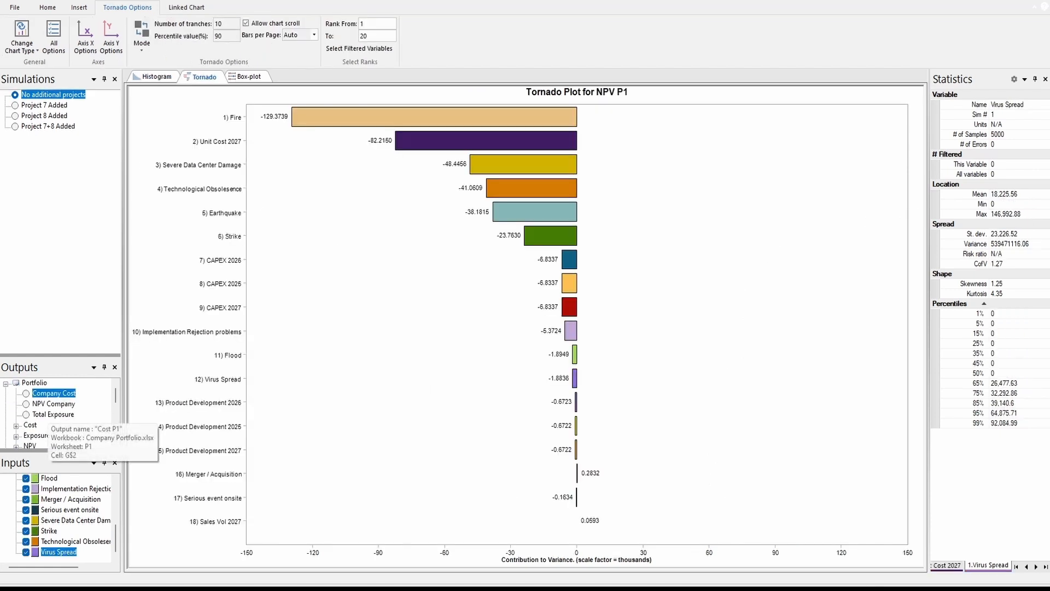
{"action": "left_click", "coordinate": [26, 393]}
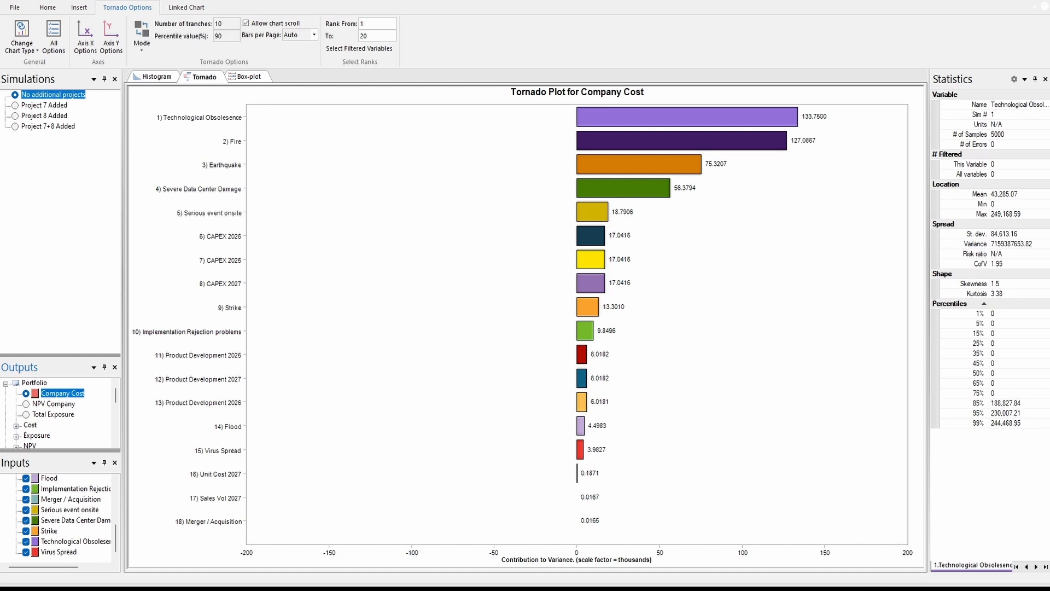
{"action": "left_click", "coordinate": [248, 77]}
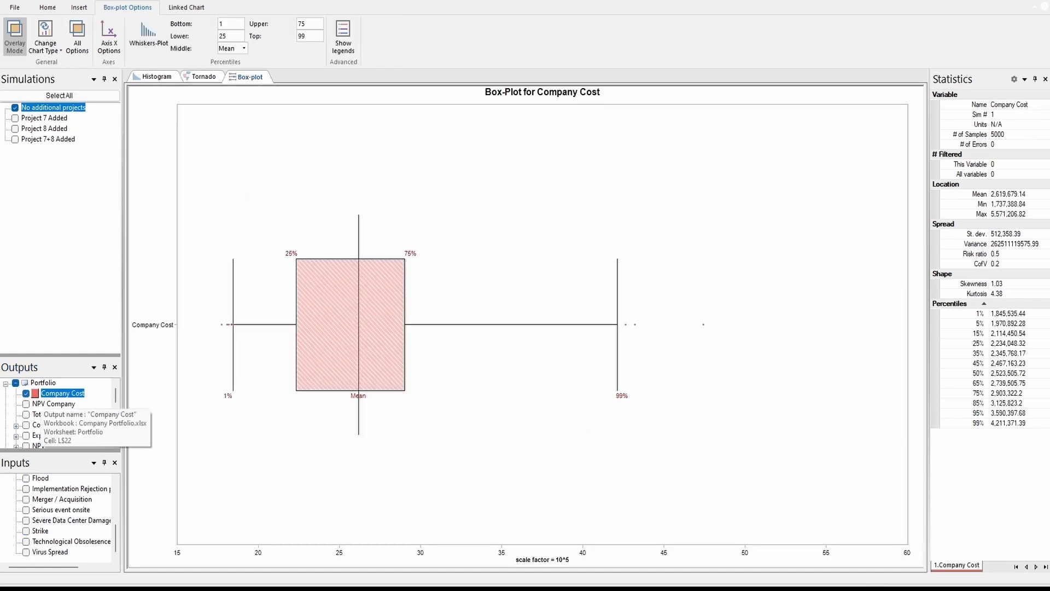
- Clear Company Cost and overlay the NPV outputs of projects P1 through P5 in the box plot
{"action": "left_click", "coordinate": [26, 392]}
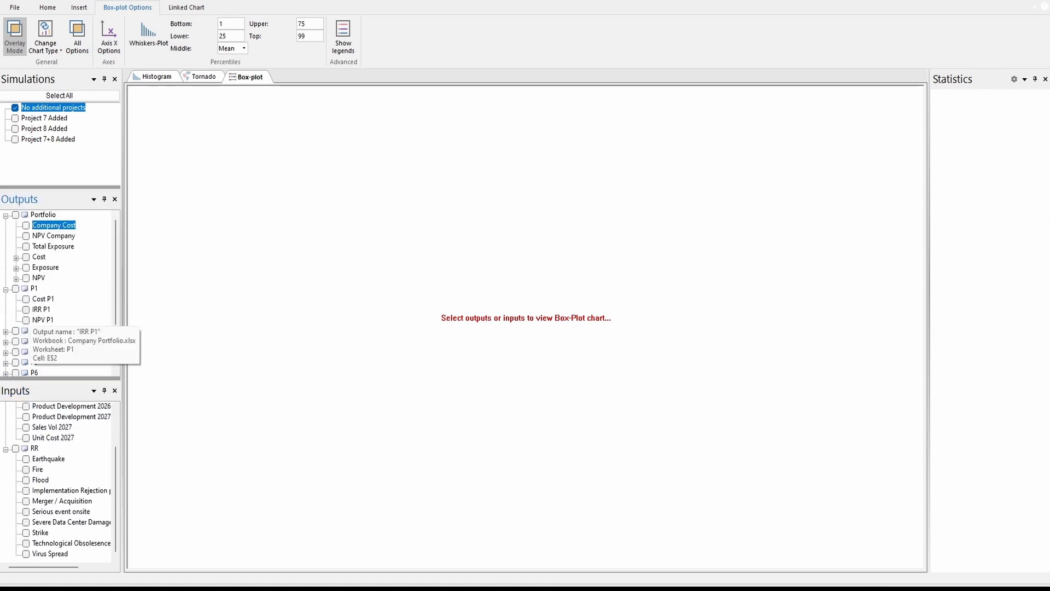
{"action": "left_click", "coordinate": [26, 320]}
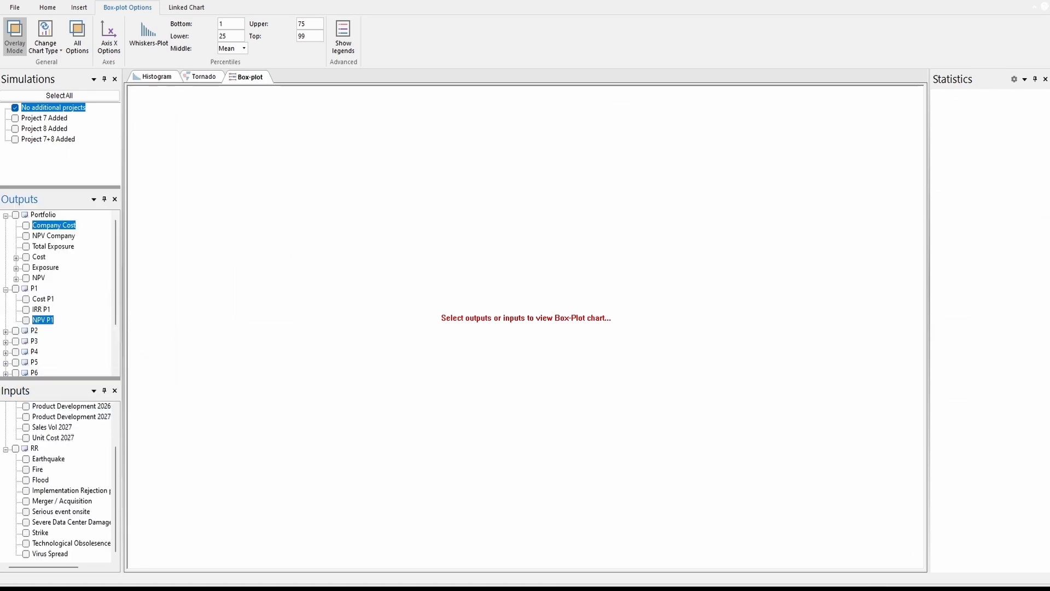
{"action": "left_click", "coordinate": [5, 331]}
{"action": "left_click", "coordinate": [26, 362]}
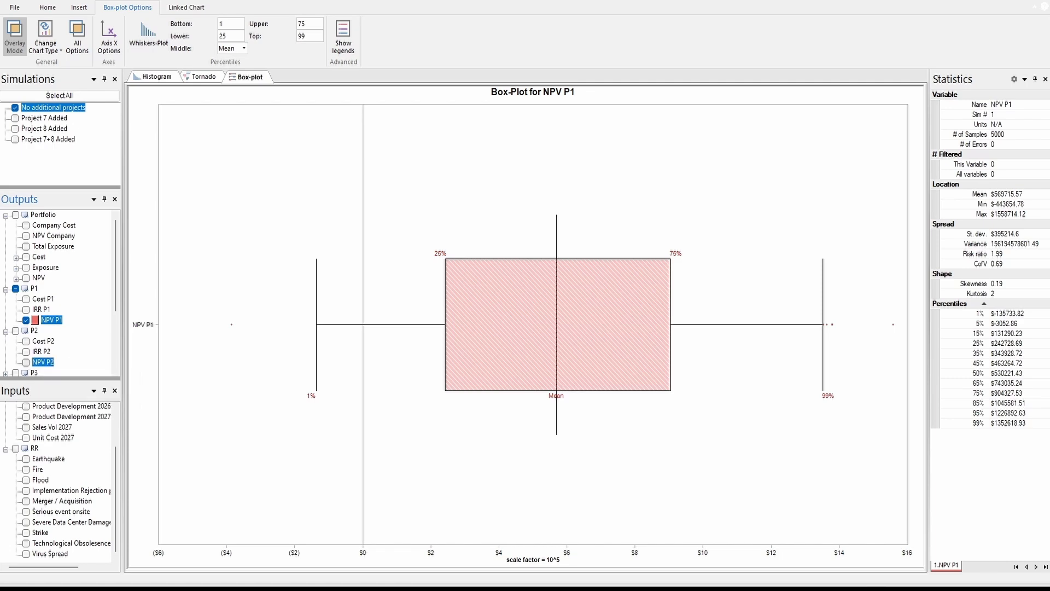
{"action": "scroll", "coordinate": [36, 344], "scroll_direction": "down", "scroll_amount": 3}
{"action": "left_click", "coordinate": [6, 278]}
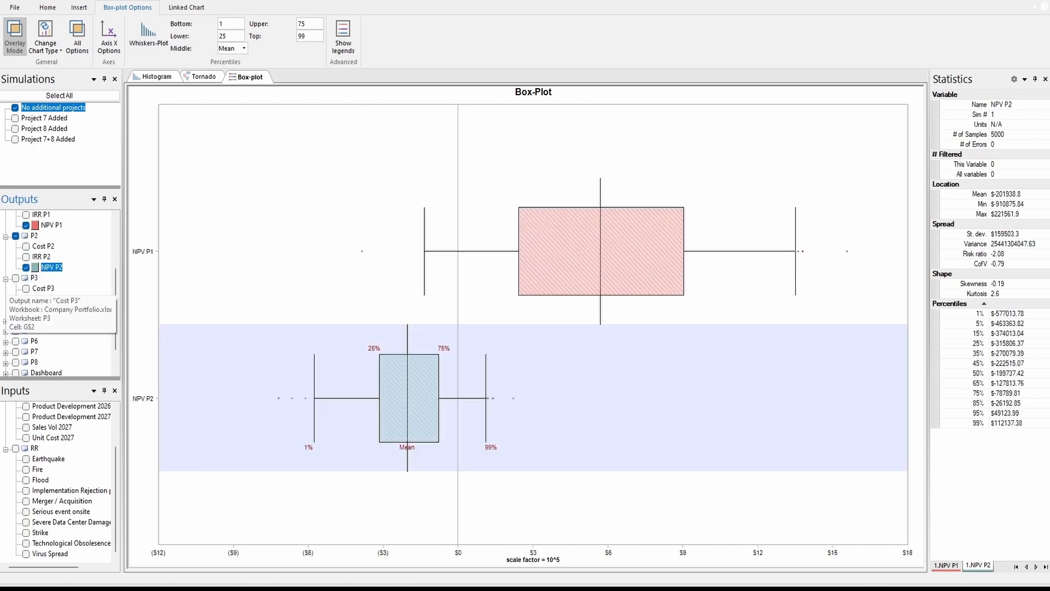
{"action": "left_click", "coordinate": [25, 309]}
{"action": "left_click", "coordinate": [5, 320]}
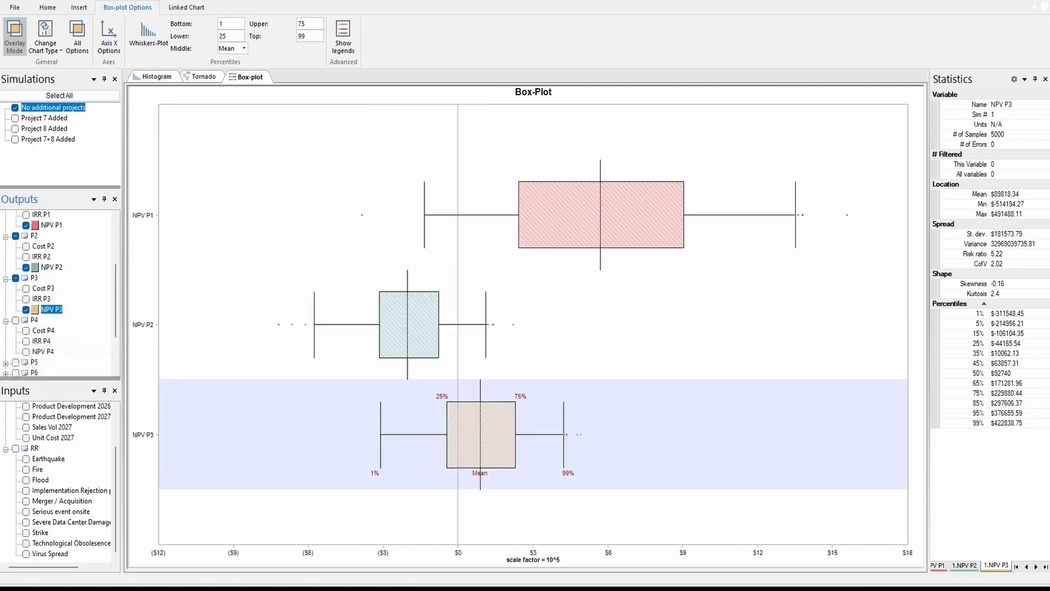
{"action": "left_click", "coordinate": [26, 351]}
{"action": "scroll", "coordinate": [26, 351], "scroll_direction": "down", "scroll_amount": 3}
{"action": "left_click", "coordinate": [5, 331]}
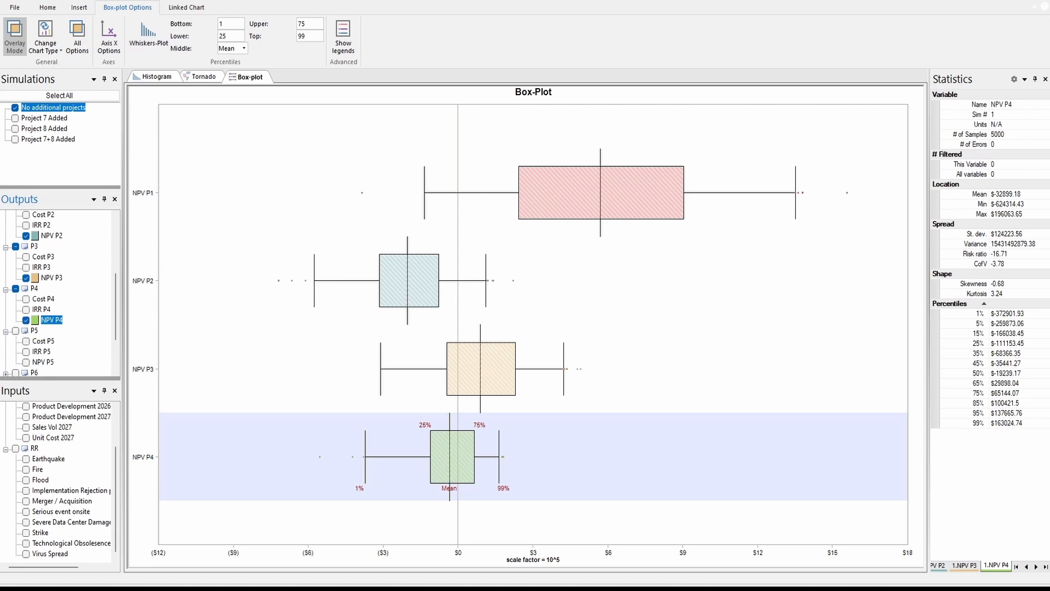
{"action": "left_click", "coordinate": [26, 362]}
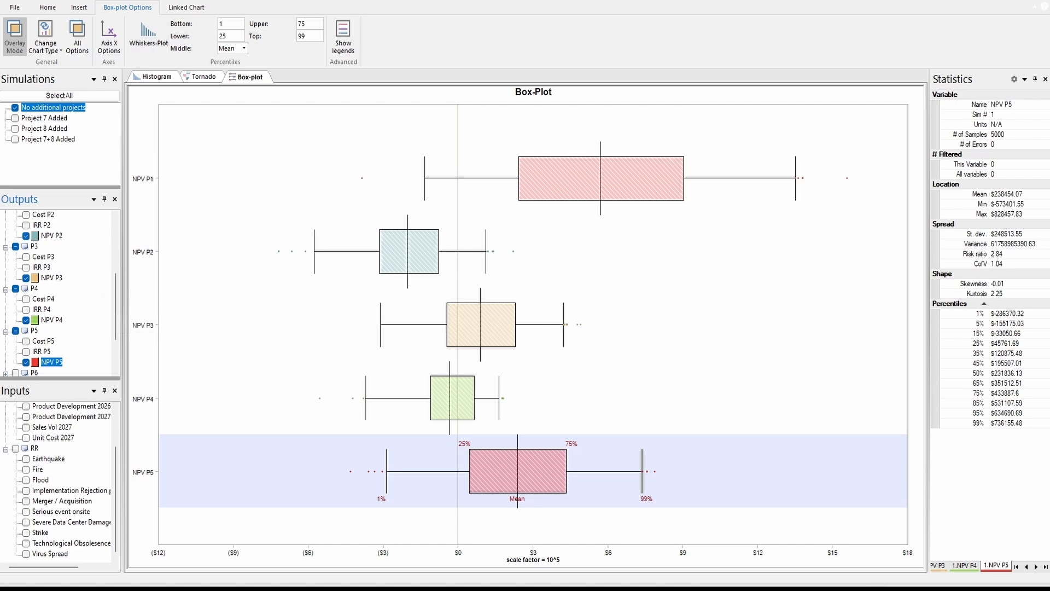
- Leave the results to show the Reporting – General Cost Graphic slide, then return to the Excel workbook and reopen the ModelRisk results
{"action": "left_click", "coordinate": [1038, 1]}
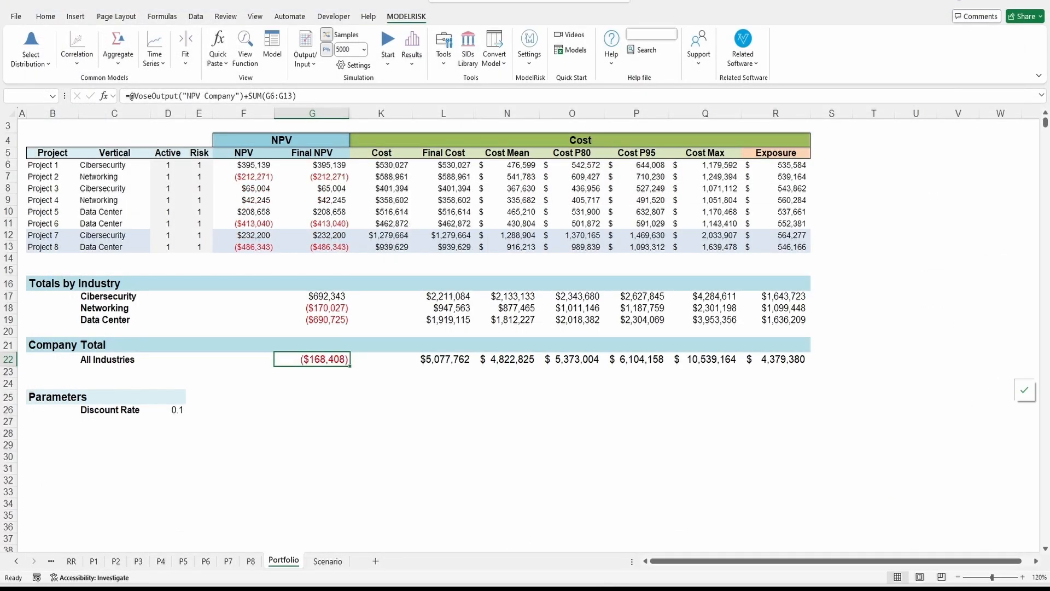
{"action": "key", "text": "alt+Tab"}
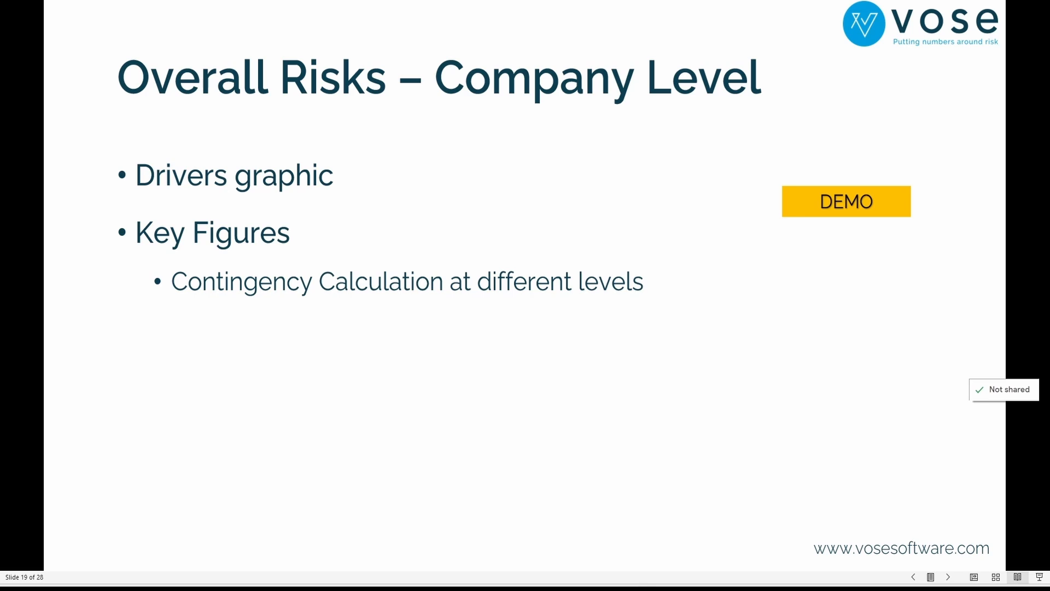
{"action": "key", "text": "Right"}
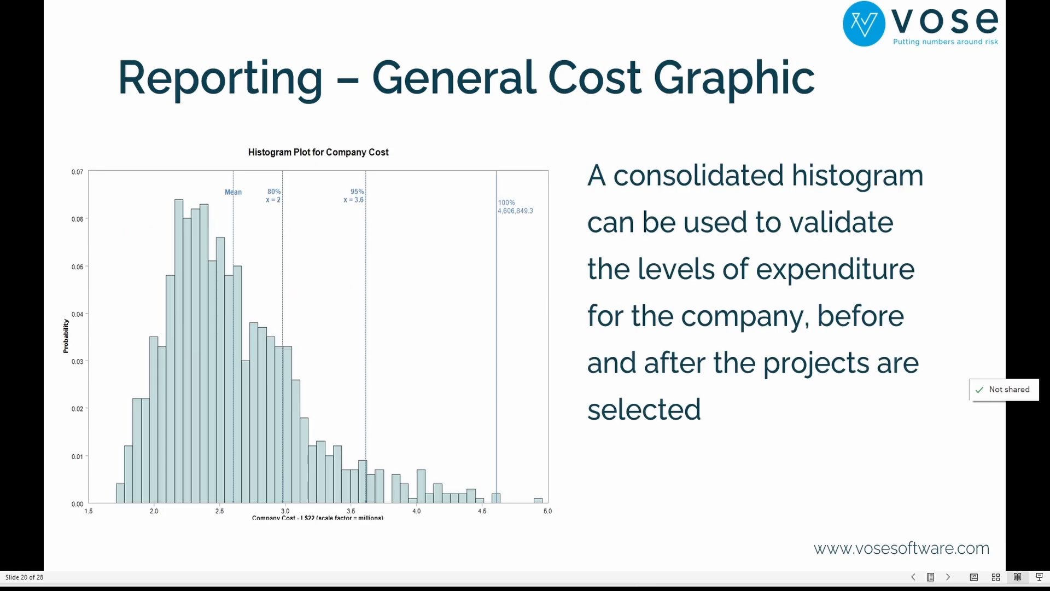
{"action": "key", "text": "alt+Tab"}
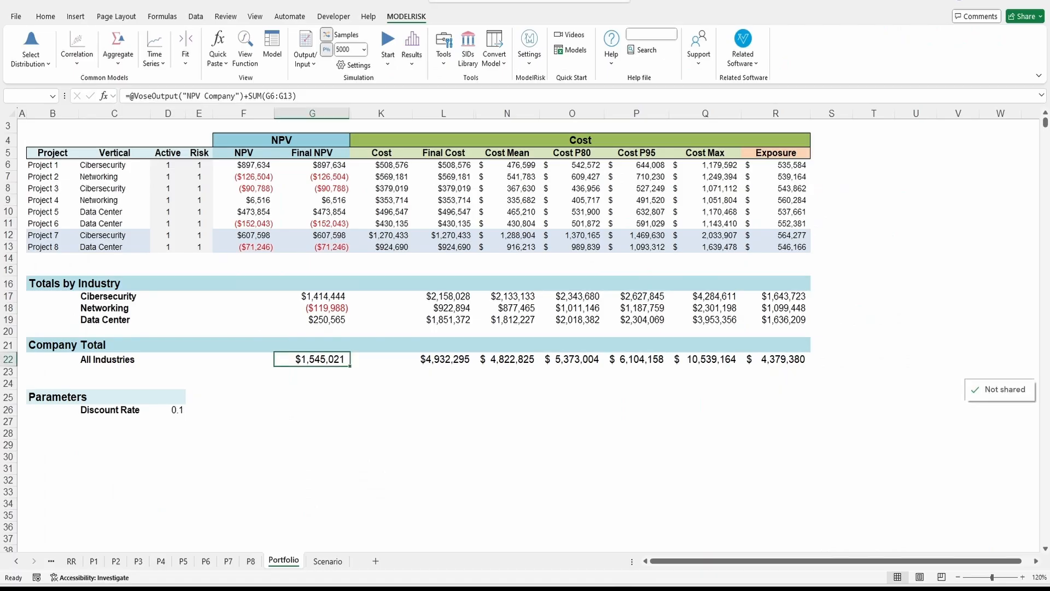
{"action": "left_click", "coordinate": [413, 41]}
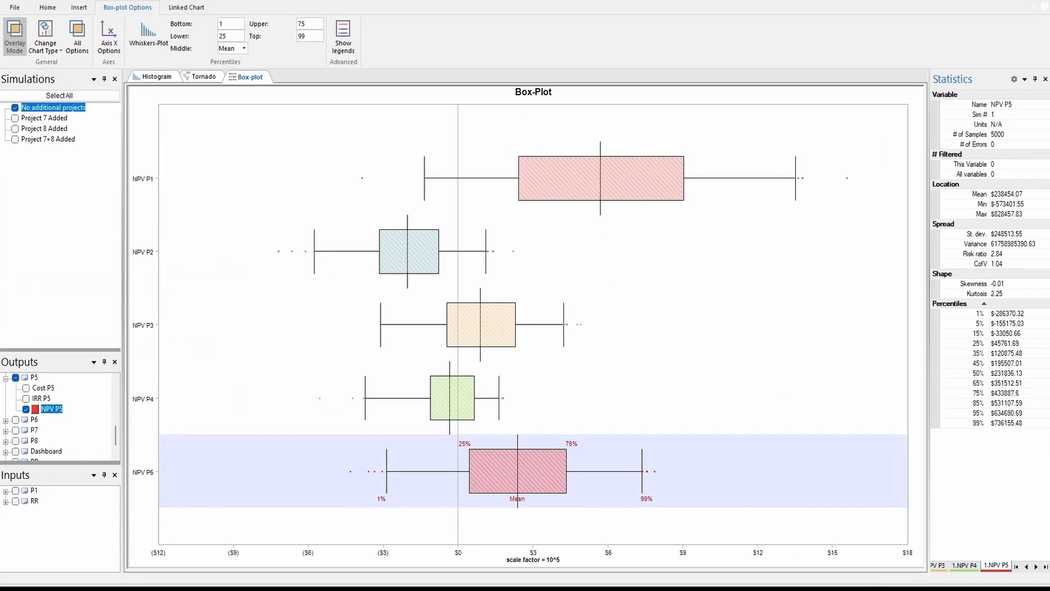
- Remove the outputs of P5, P3, P2 and P1 from the box-plot overlay
{"action": "left_click", "coordinate": [15, 377]}
{"action": "left_click", "coordinate": [5, 379]}
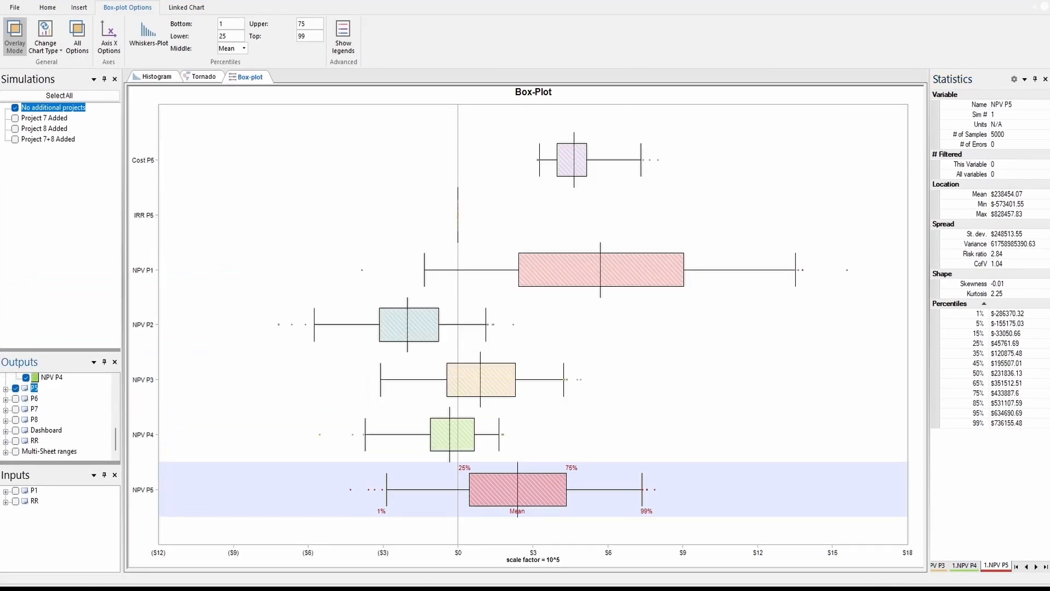
{"action": "mouse_move", "coordinate": [115, 439]}
{"action": "left_mouse_down"}
{"action": "mouse_move", "coordinate": [115, 394]}
{"action": "mouse_move", "coordinate": [116, 439]}
{"action": "left_mouse_up"}
{"action": "left_click", "coordinate": [15, 388]}
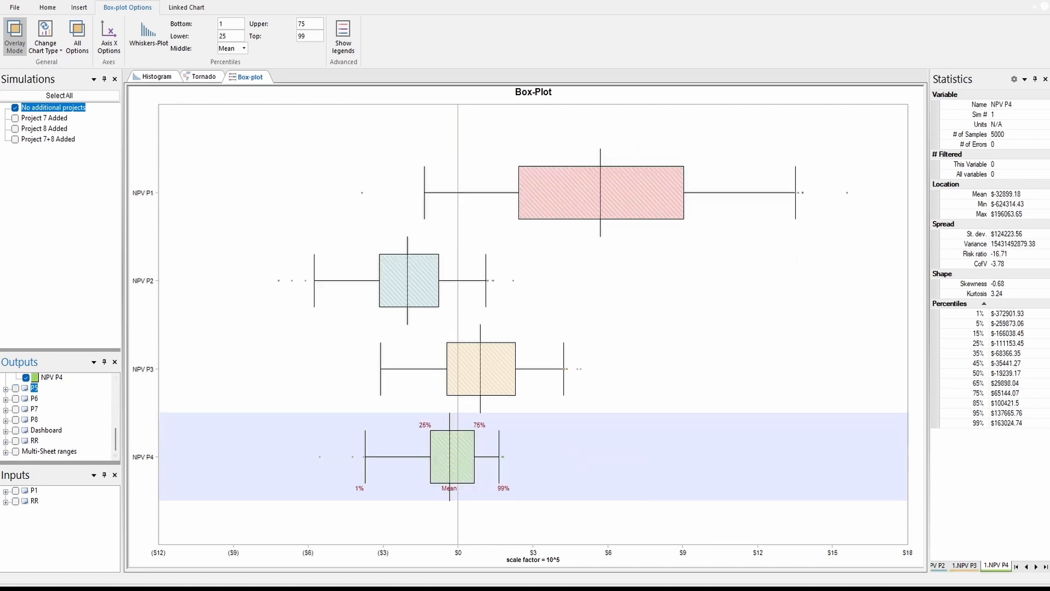
{"action": "scroll", "coordinate": [32, 407], "scroll_direction": "up", "scroll_amount": 4}
{"action": "left_click", "coordinate": [15, 388]}
{"action": "left_click", "coordinate": [15, 431]}
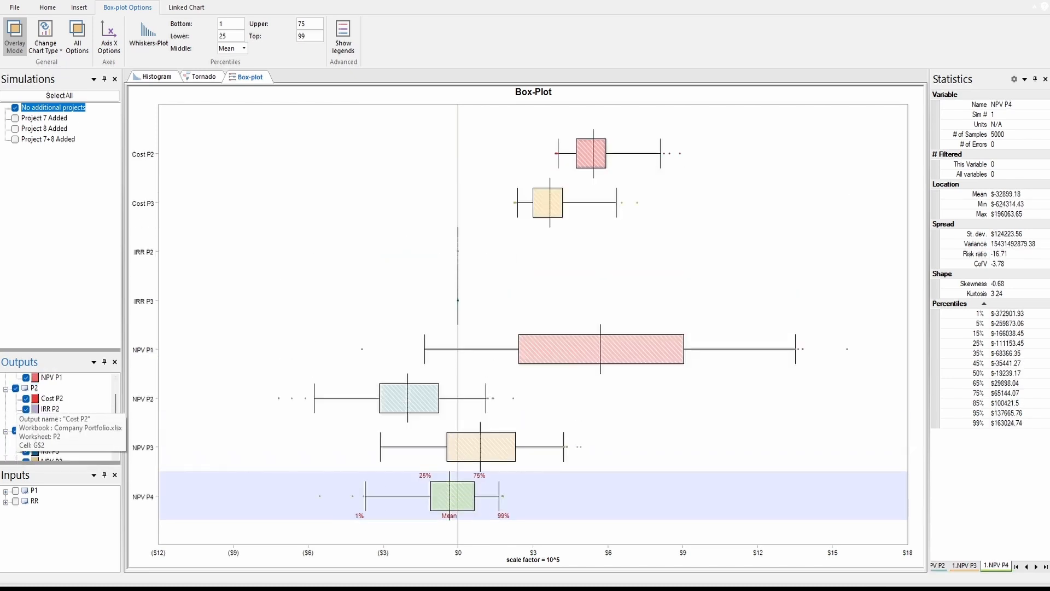
{"action": "left_click", "coordinate": [15, 388]}
{"action": "left_click", "coordinate": [15, 431]}
{"action": "scroll", "coordinate": [33, 408], "scroll_direction": "up", "scroll_amount": 4}
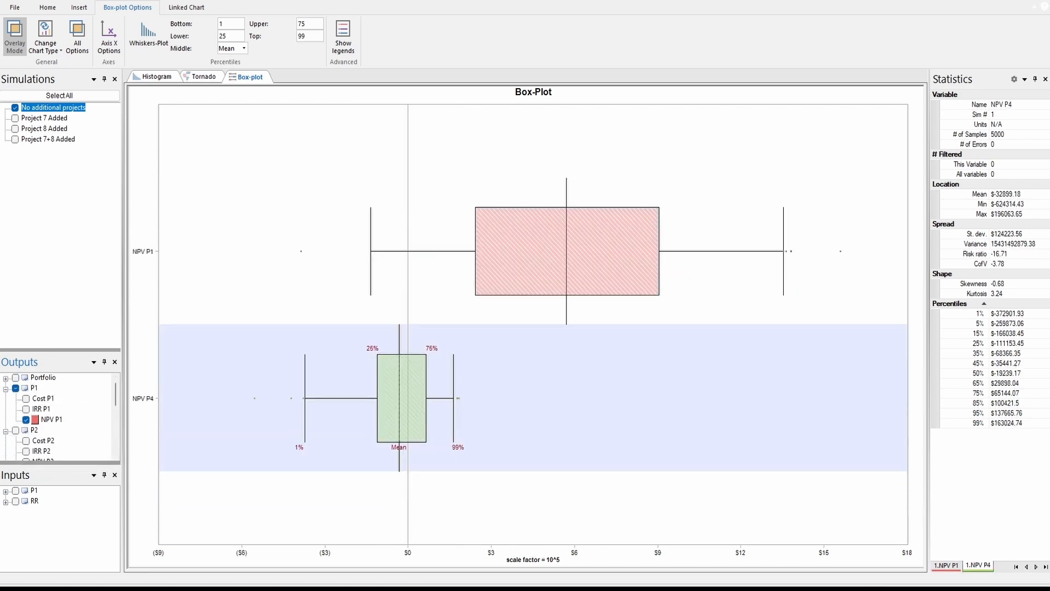
{"action": "left_click", "coordinate": [15, 387]}
{"action": "left_click", "coordinate": [15, 388]}
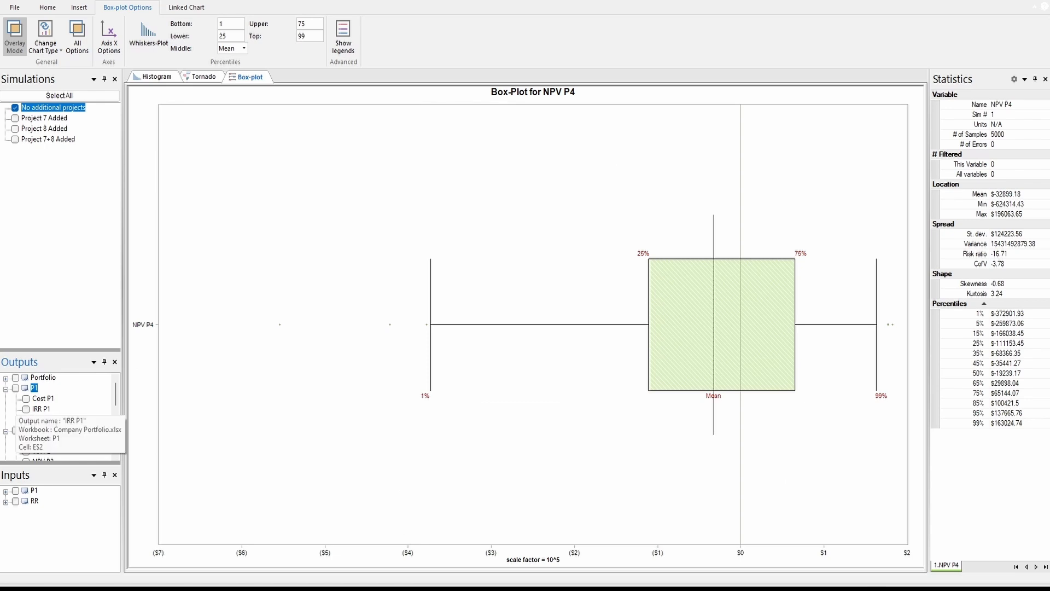
- Select the Portfolio's Company Cost output and display it as a histogram
{"action": "left_click", "coordinate": [6, 378]}
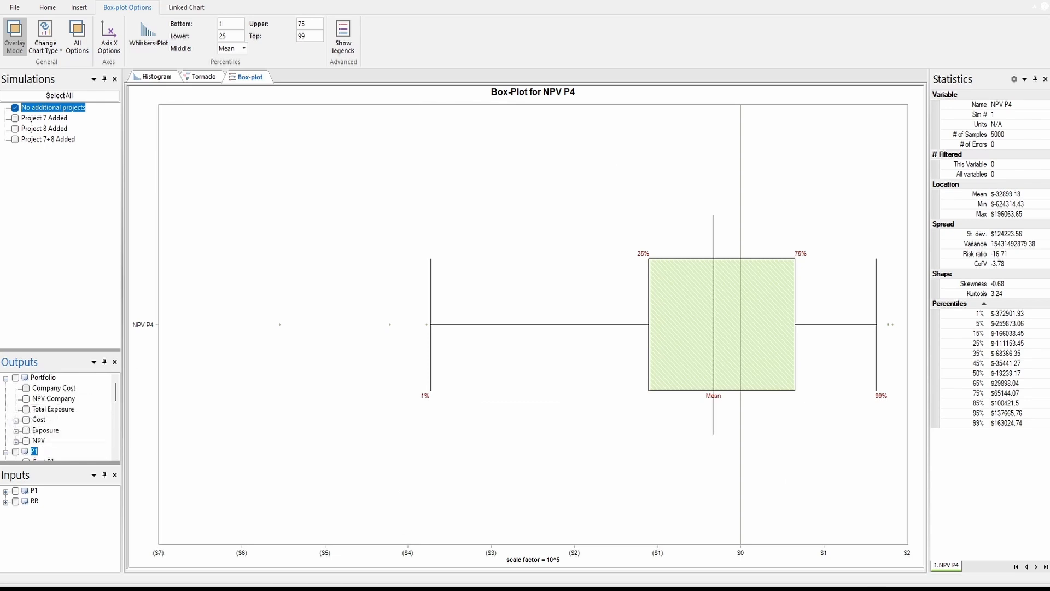
{"action": "left_click", "coordinate": [25, 388]}
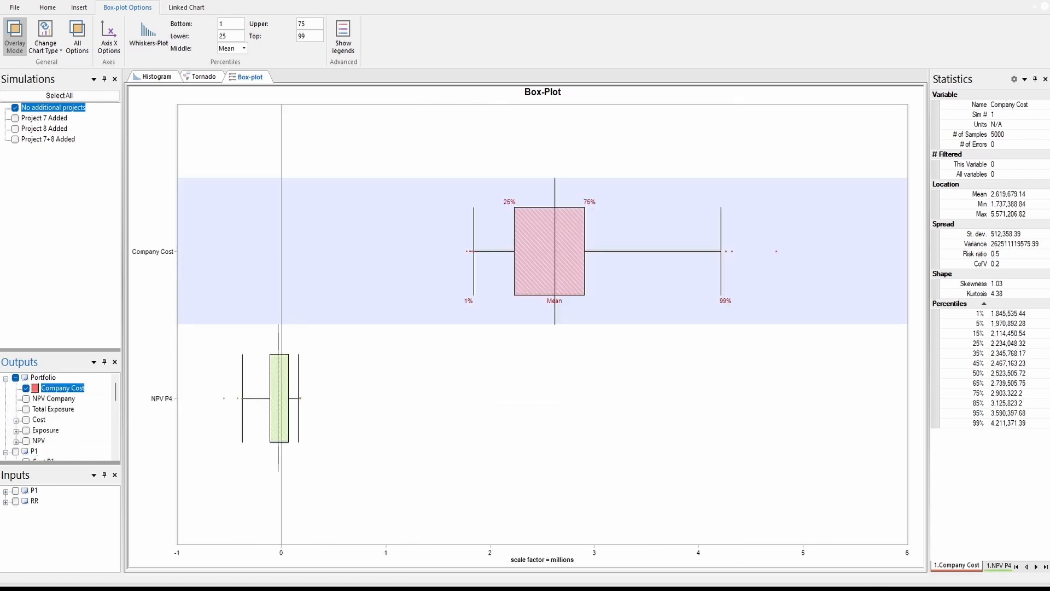
{"action": "left_click", "coordinate": [156, 76]}
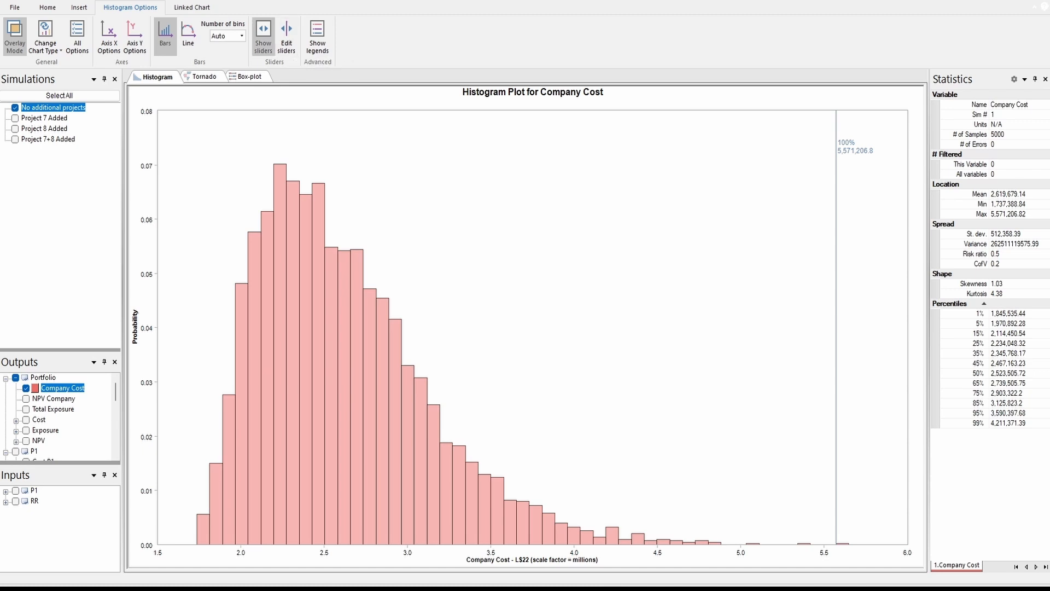
- Add 80%, 95% and Mean markers to the Company Cost histogram and set the slider 1 value to 0
{"action": "left_click", "coordinate": [286, 38]}
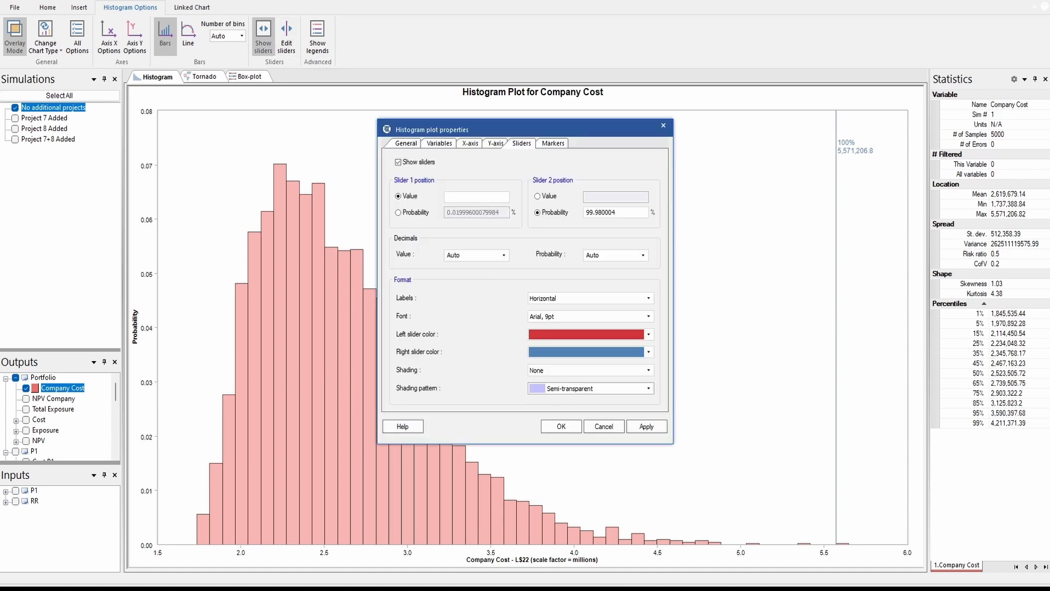
{"action": "left_click", "coordinate": [552, 143]}
{"action": "left_click", "coordinate": [401, 239]}
{"action": "left_click", "coordinate": [401, 249]}
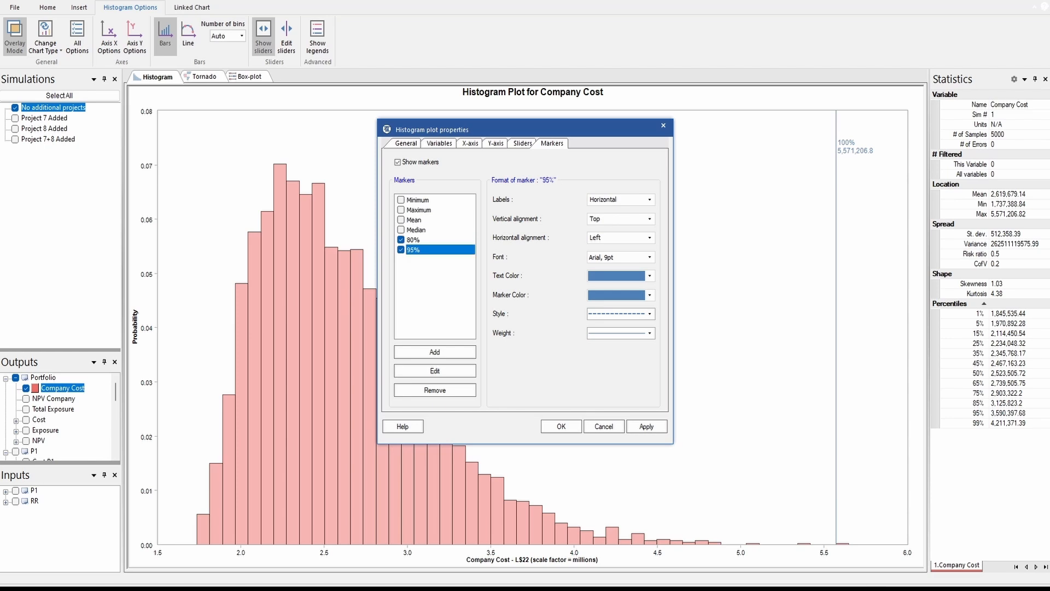
{"action": "left_click", "coordinate": [401, 220]}
{"action": "left_click", "coordinate": [561, 426]}
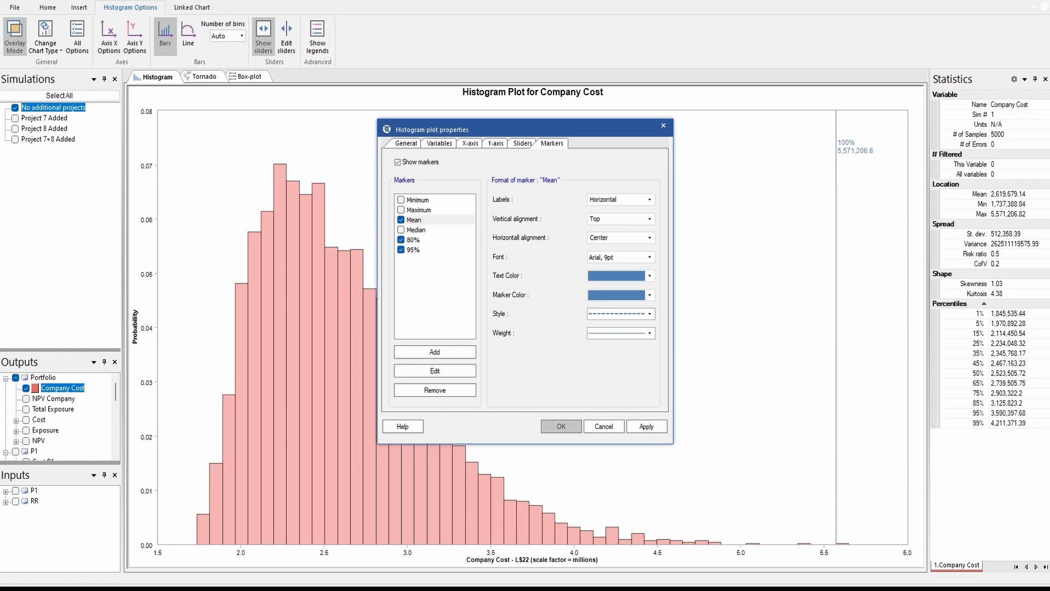
{"action": "key", "text": "Return"}
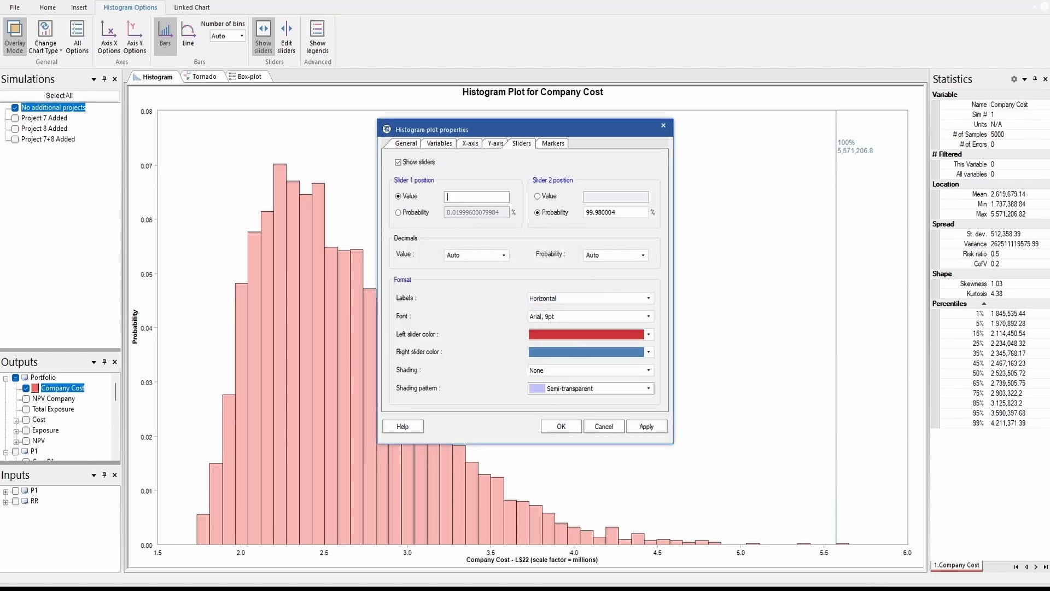
{"action": "type", "text": "0"}
{"action": "left_click", "coordinate": [561, 426]}
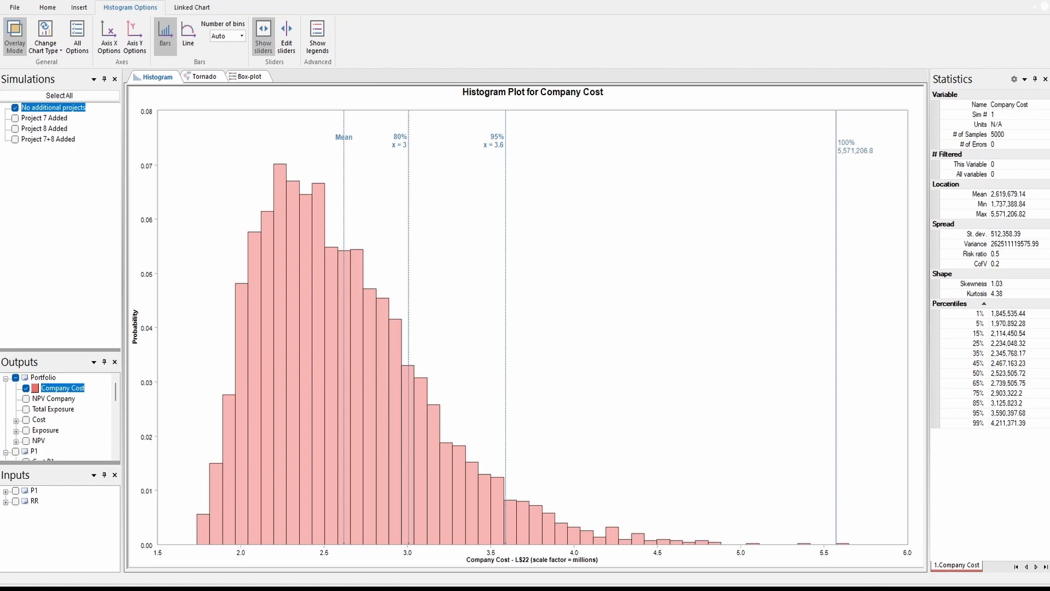
- Leave the results and advance the slide presentation to the Metrics and Dashboards slide
{"action": "left_click", "coordinate": [1043, 6]}
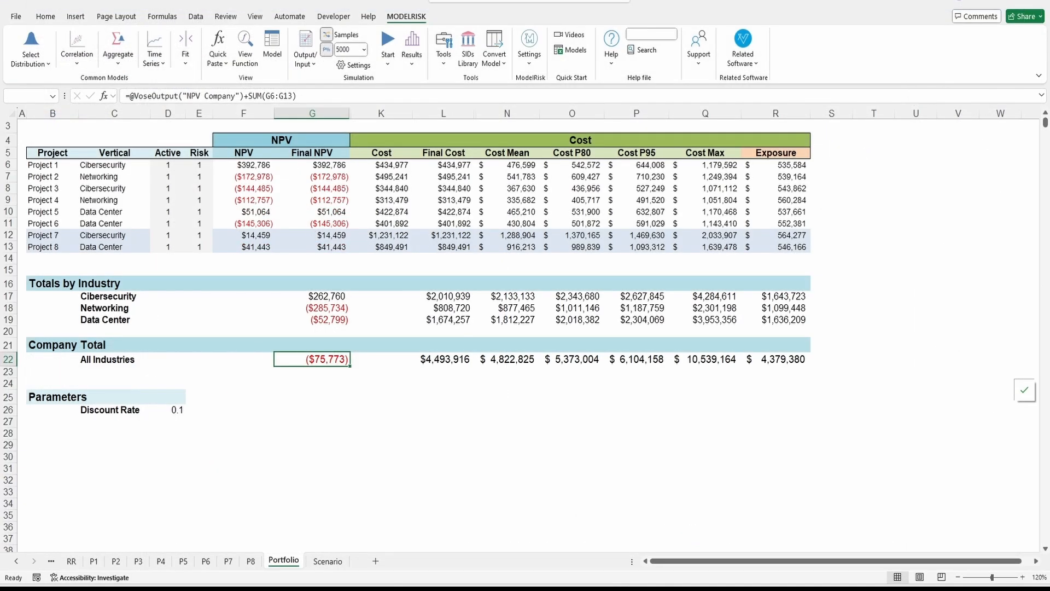
{"action": "left_click", "coordinate": [670, 588]}
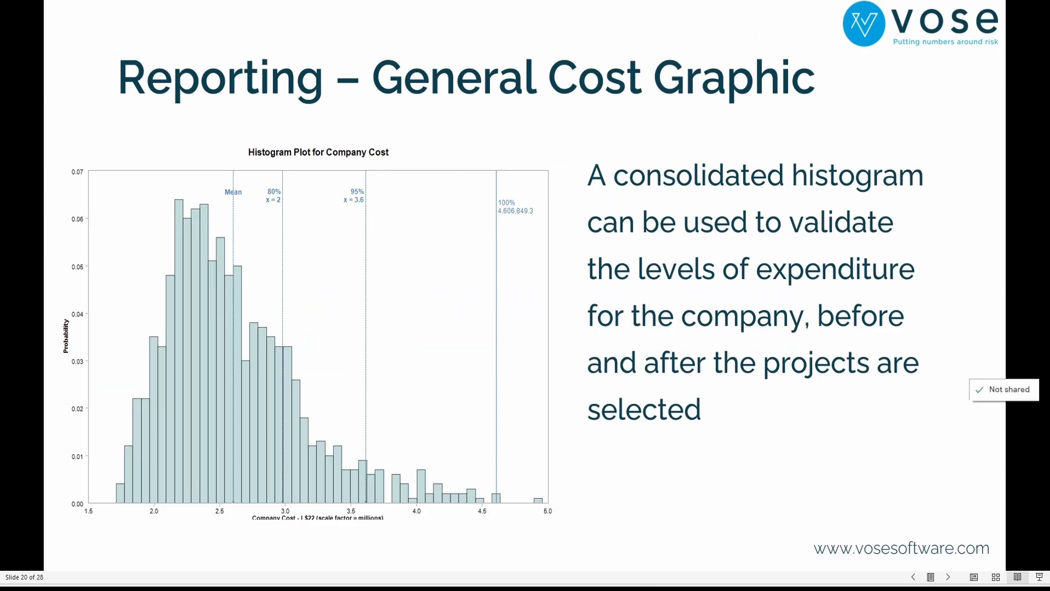
{"action": "key", "text": "Right"}
{"action": "key", "text": "Right"}
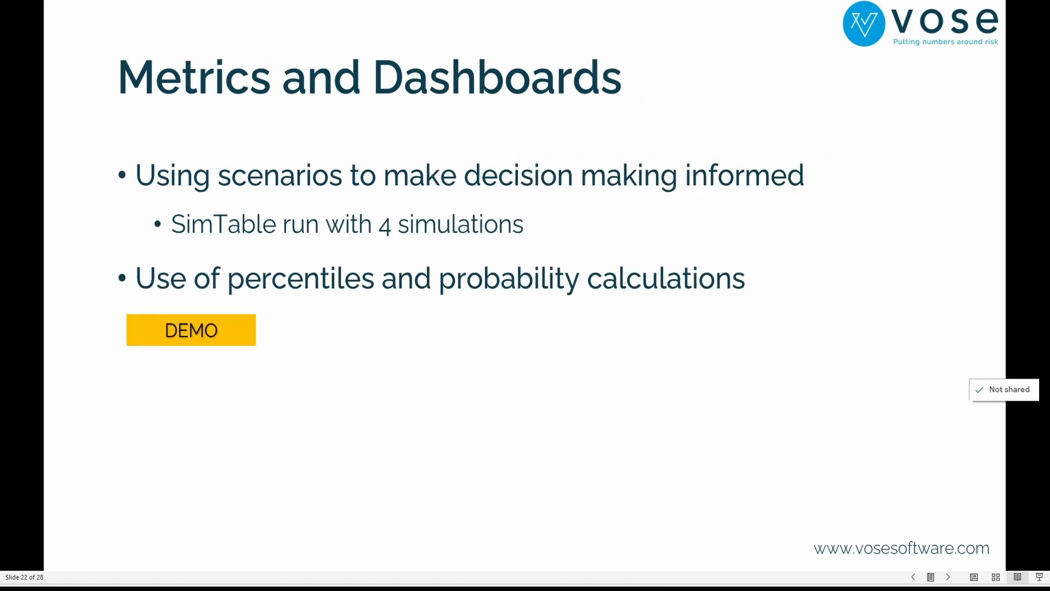
- Return to the Excel workbook and point out the four scenario names on the Scenario sheet
{"action": "key", "text": "alt+Tab"}
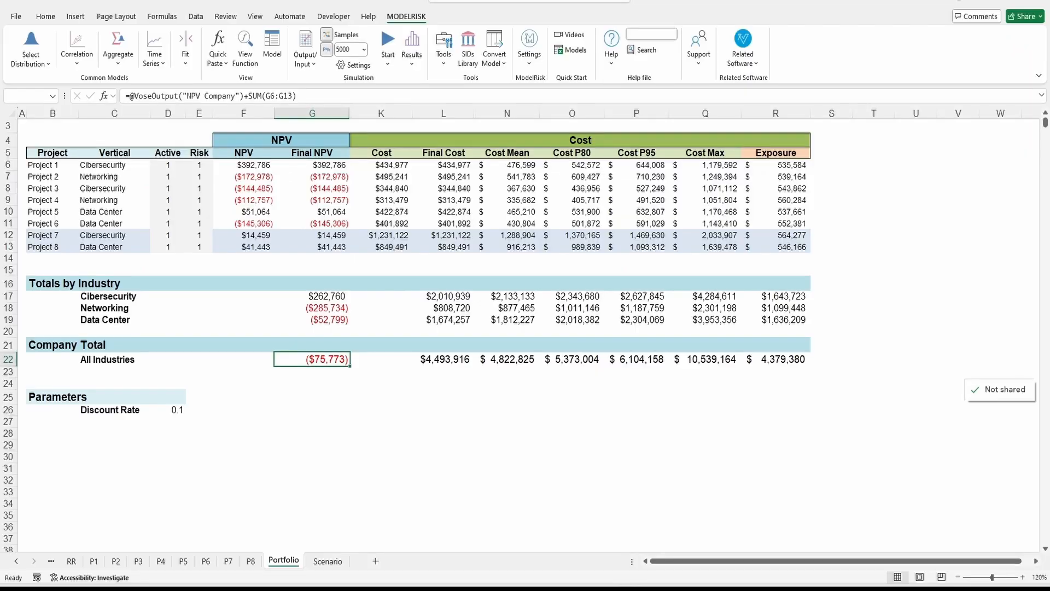
{"action": "left_click", "coordinate": [328, 561]}
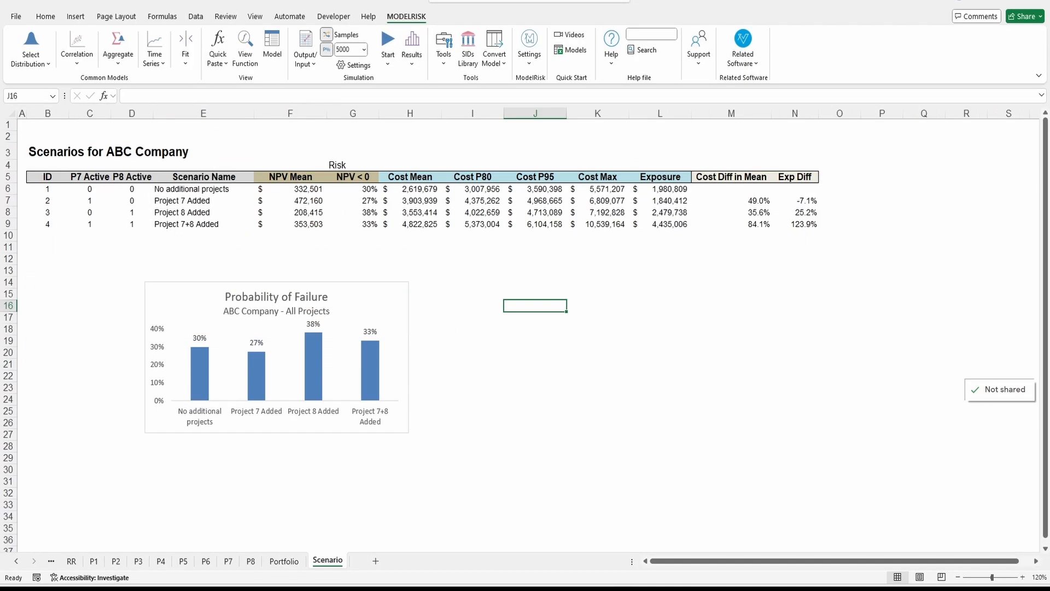
{"action": "left_click_drag", "start_coordinate": [203, 189], "coordinate": [204, 224]}
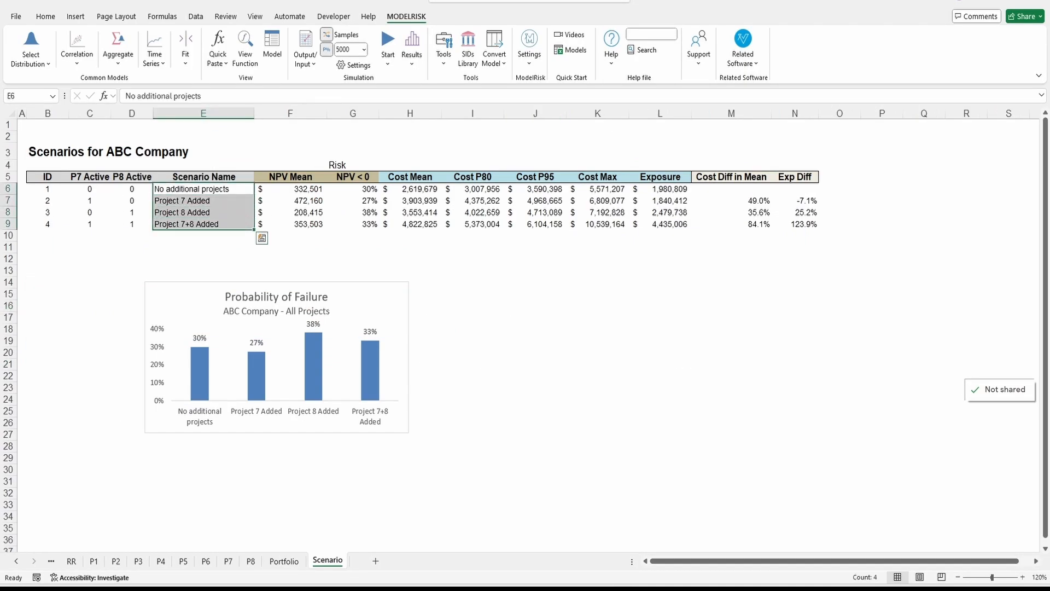
{"action": "left_click", "coordinate": [204, 201]}
{"action": "left_click", "coordinate": [203, 212]}
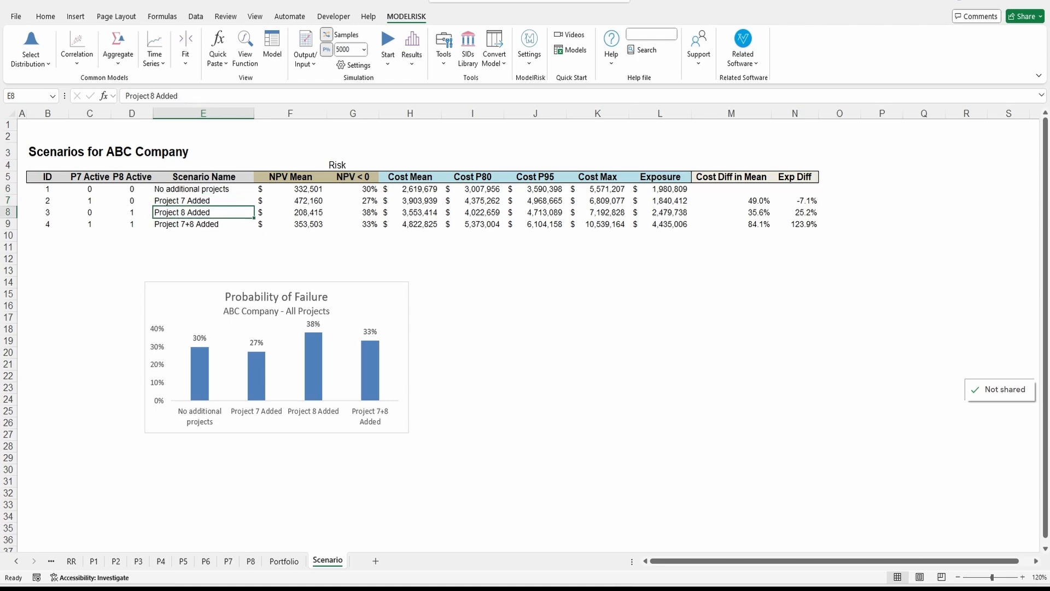
{"action": "left_click", "coordinate": [204, 200]}
{"action": "left_click", "coordinate": [203, 212]}
{"action": "left_click", "coordinate": [203, 223]}
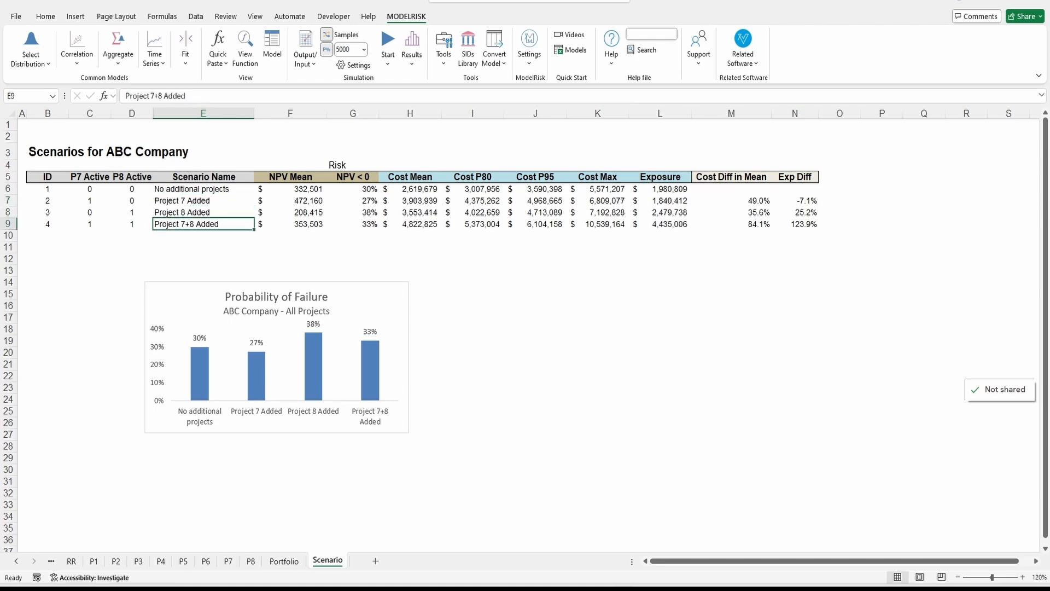
- Inspect the Active formulas of Projects 7 and 8 on the Portfolio sheet, marking the VoseSimTable formula with a temporary rectangle
{"action": "key", "text": "ctrl+Page_Up"}
{"action": "left_click", "coordinate": [168, 235]}
{"action": "left_click", "coordinate": [168, 247]}
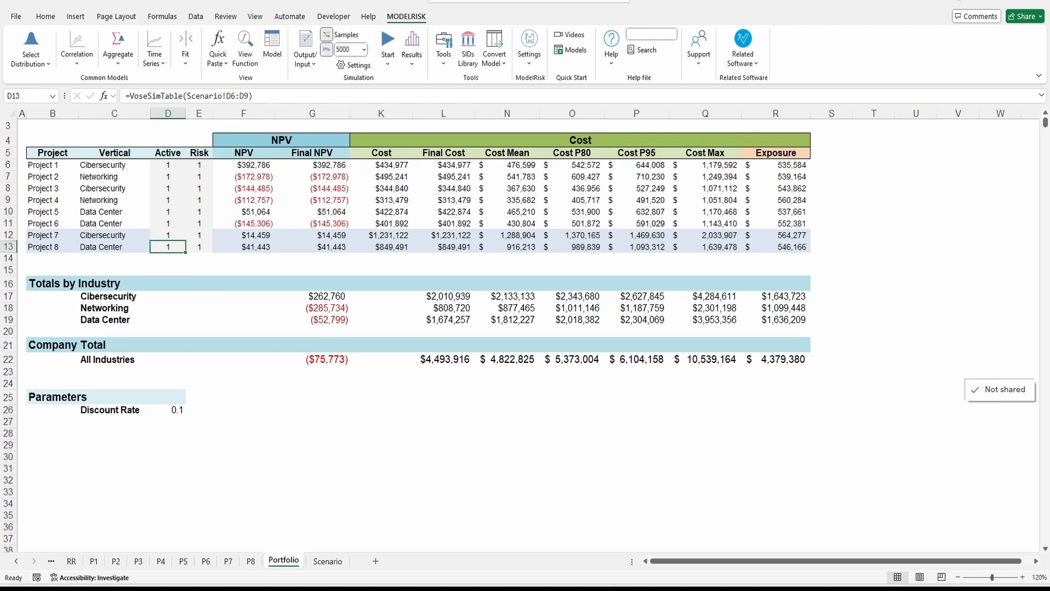
{"action": "left_click", "coordinate": [168, 235]}
{"action": "left_click", "coordinate": [168, 247]}
{"action": "mouse_move", "coordinate": [126, 86]}
{"action": "left_mouse_down"}
{"action": "mouse_move", "coordinate": [168, 104]}
{"action": "mouse_move", "coordinate": [263, 113]}
{"action": "left_mouse_up"}
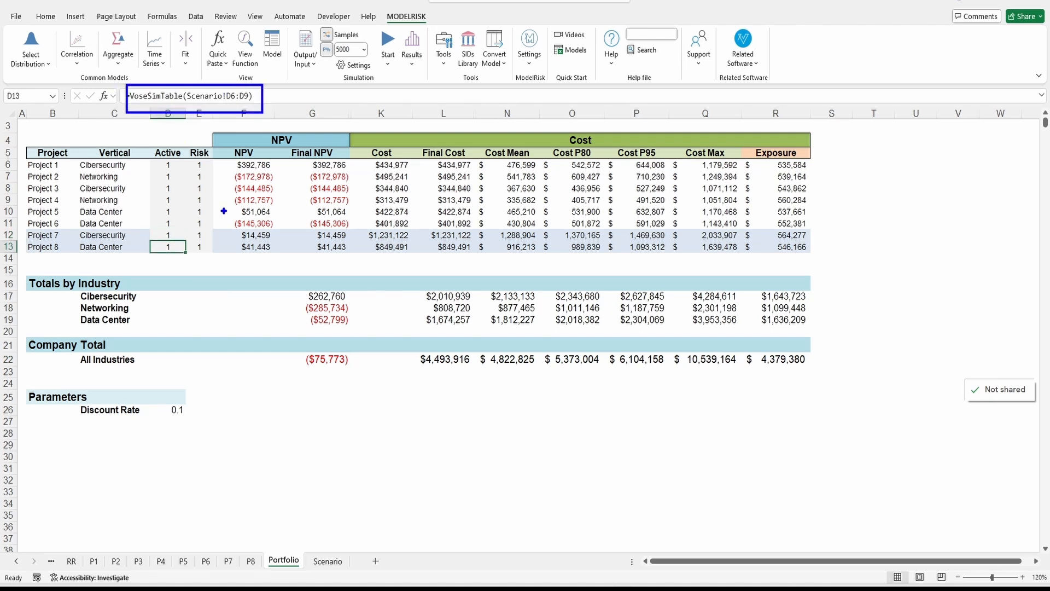
{"action": "key", "text": "Escape"}
{"action": "left_click", "coordinate": [243, 383]}
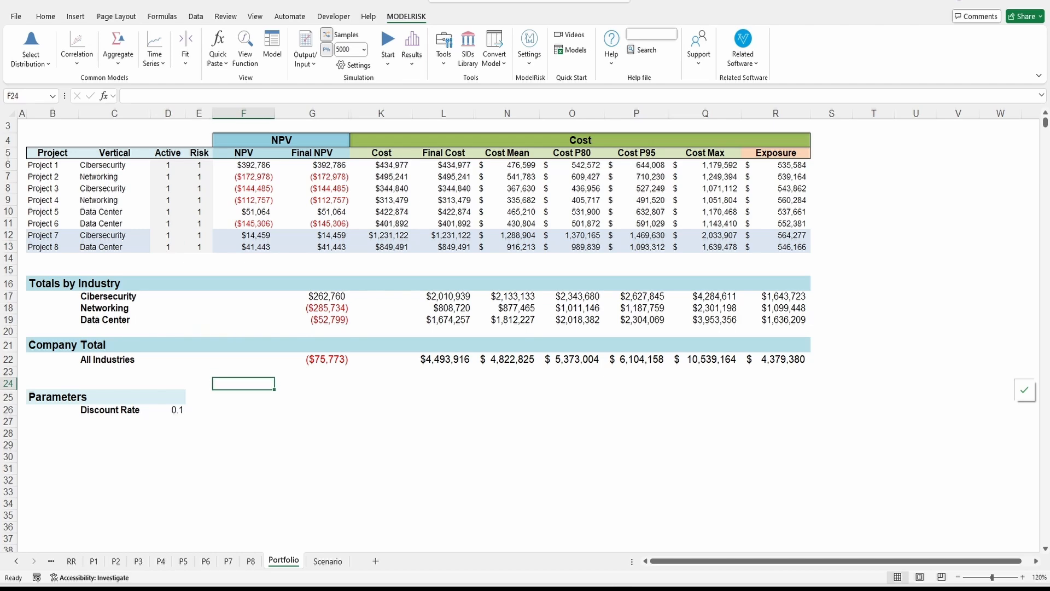
- Highlight the P7 Active and P8 Active switches for all four scenarios on the Scenario sheet
{"action": "left_click", "coordinate": [327, 560]}
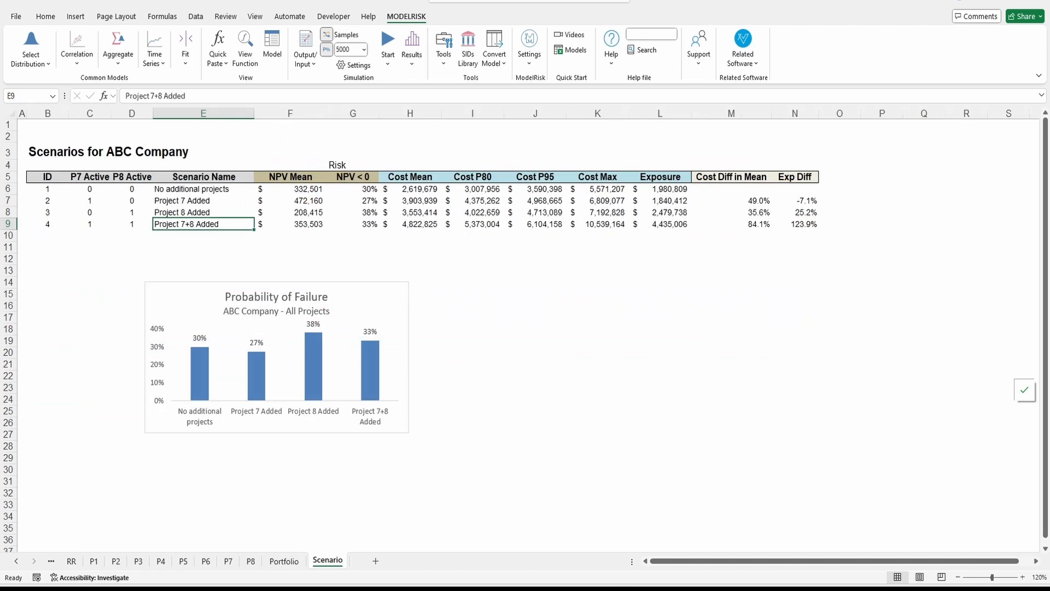
{"action": "left_click_drag", "start_coordinate": [90, 188], "coordinate": [132, 224]}
{"action": "left_click", "coordinate": [90, 270]}
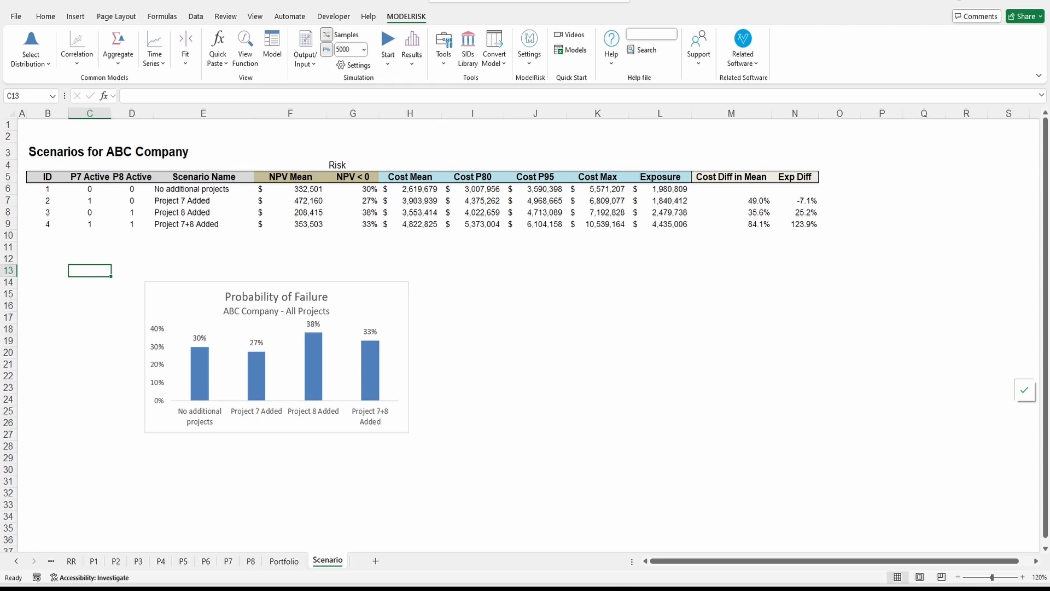
- Review the simulation count and simulation names in the ModelRisk simulation settings with temporary annotations, then dismiss the settings unchanged
{"action": "left_click", "coordinate": [354, 65]}
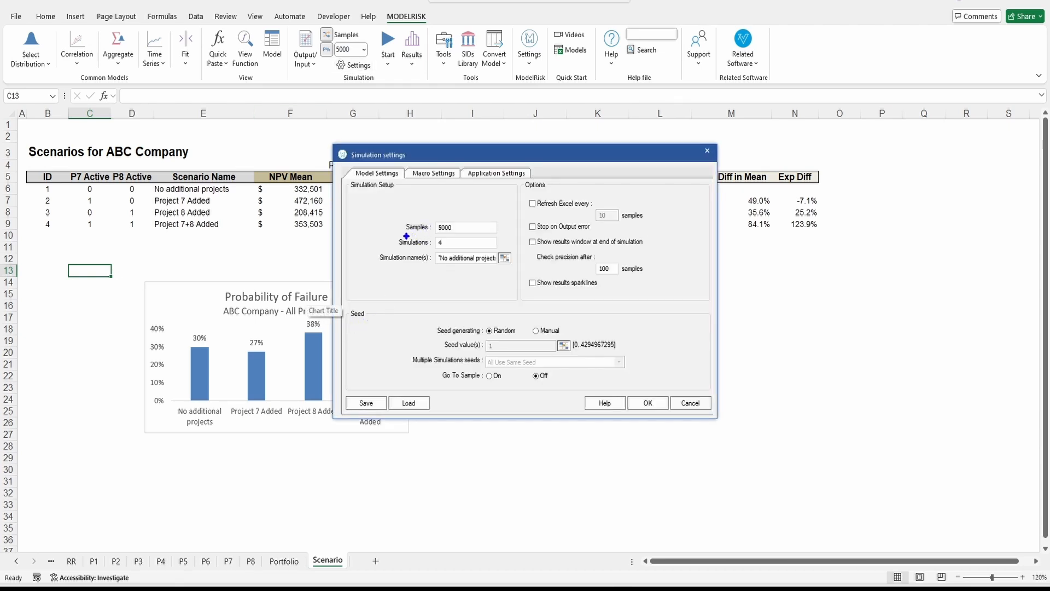
{"action": "mouse_move", "coordinate": [393, 233]}
{"action": "left_mouse_down"}
{"action": "mouse_move", "coordinate": [398, 244]}
{"action": "mouse_move", "coordinate": [462, 255]}
{"action": "left_mouse_up"}
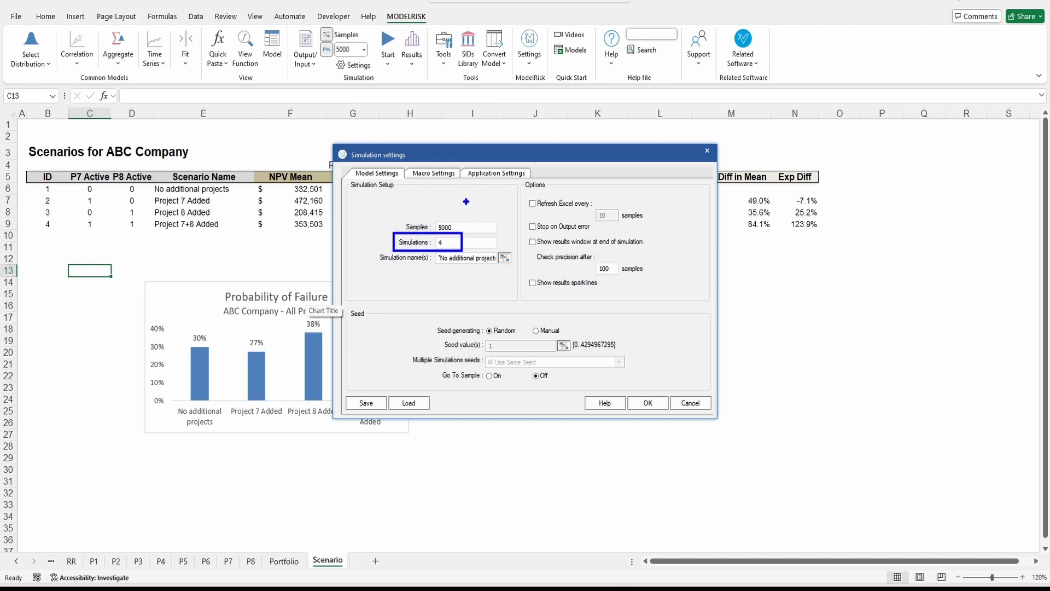
{"action": "mouse_move", "coordinate": [467, 201]}
{"action": "left_mouse_down"}
{"action": "mouse_move", "coordinate": [444, 219]}
{"action": "mouse_move", "coordinate": [436, 208]}
{"action": "left_mouse_up"}
{"action": "left_click_drag", "start_coordinate": [424, 277], "coordinate": [460, 269]}
{"action": "mouse_move", "coordinate": [170, 178]}
{"action": "left_mouse_down"}
{"action": "mouse_move", "coordinate": [136, 209]}
{"action": "mouse_move", "coordinate": [252, 184]}
{"action": "mouse_move", "coordinate": [174, 178]}
{"action": "left_mouse_up"}
{"action": "mouse_move", "coordinate": [227, 207]}
{"action": "left_mouse_down"}
{"action": "mouse_move", "coordinate": [338, 279]}
{"action": "mouse_move", "coordinate": [391, 268]}
{"action": "mouse_move", "coordinate": [402, 286]}
{"action": "left_mouse_up"}
{"action": "key", "text": "Escape"}
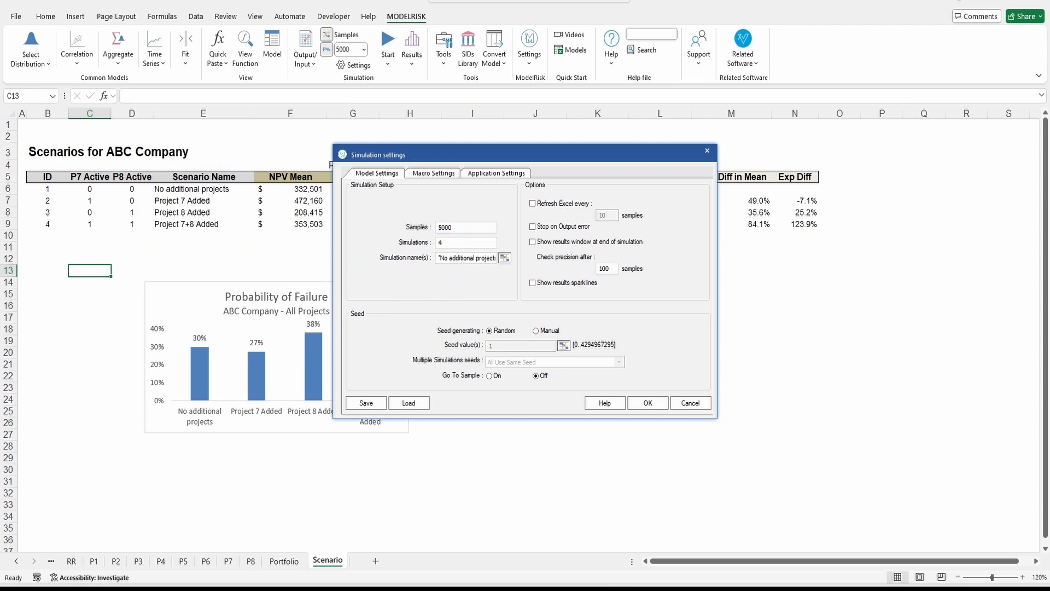
{"action": "left_click", "coordinate": [690, 402]}
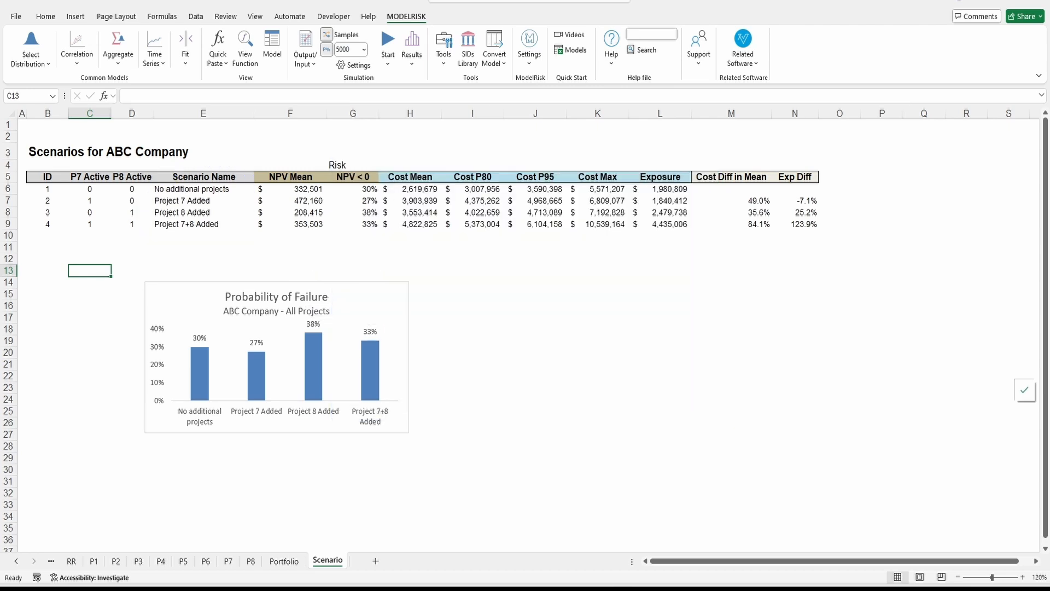
- Inspect the formulas in the scenario table's NPV Mean and NPV < 0 columns
{"action": "left_click", "coordinate": [290, 189]}
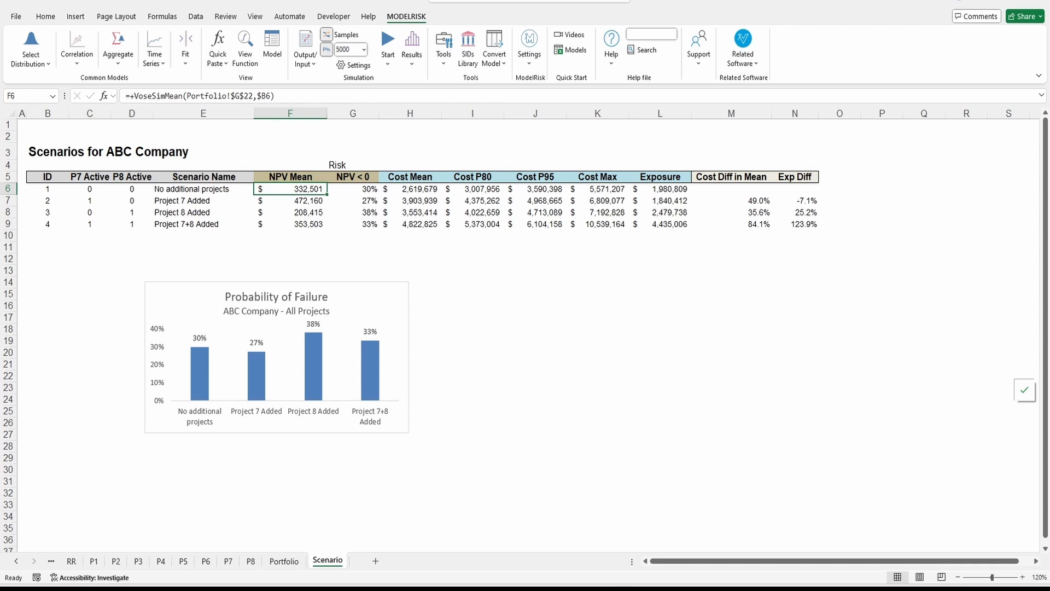
{"action": "key", "text": "Down"}
{"action": "key", "text": "Down"}
{"action": "key", "text": "Down"}
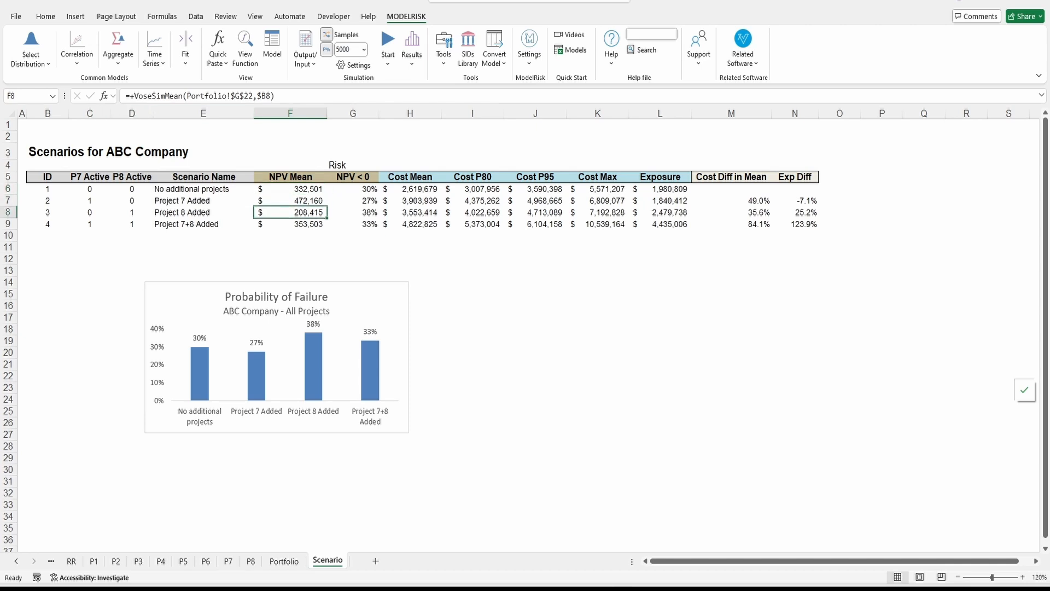
{"action": "left_click", "coordinate": [353, 190]}
{"action": "key", "text": "Down"}
{"action": "key", "text": "Down"}
{"action": "key", "text": "Down"}
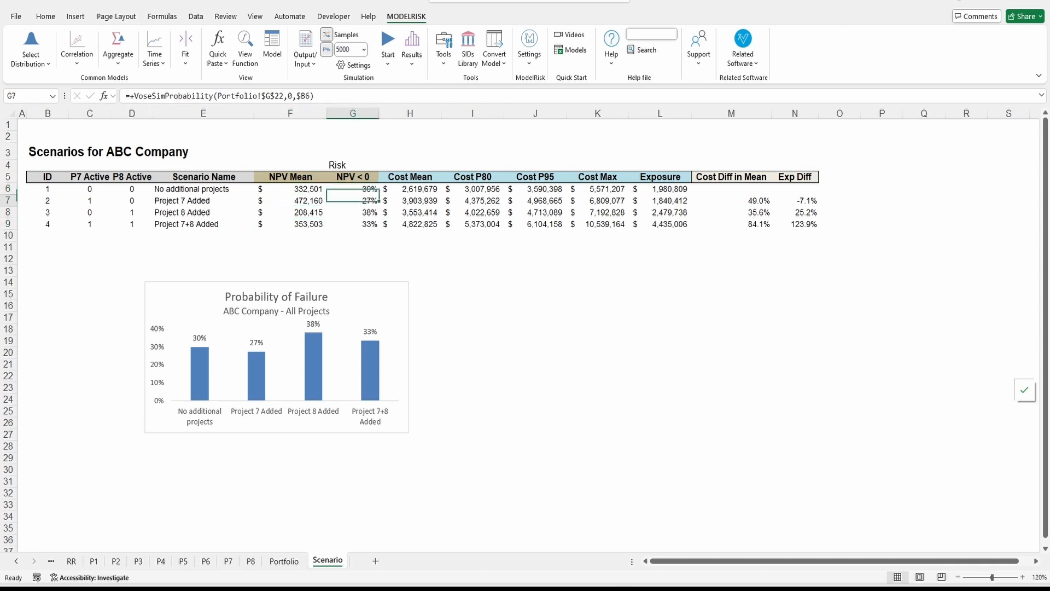
- Center the Risk label in cell G4 above the NPV < 0 column
{"action": "left_click", "coordinate": [353, 166]}
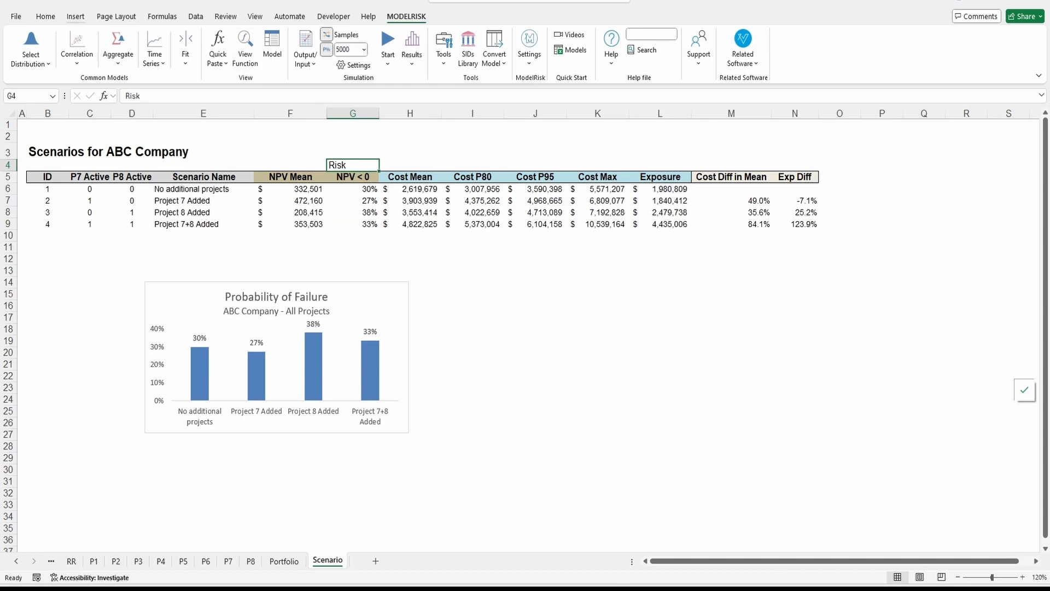
{"action": "left_click", "coordinate": [45, 16]}
{"action": "left_click", "coordinate": [253, 58]}
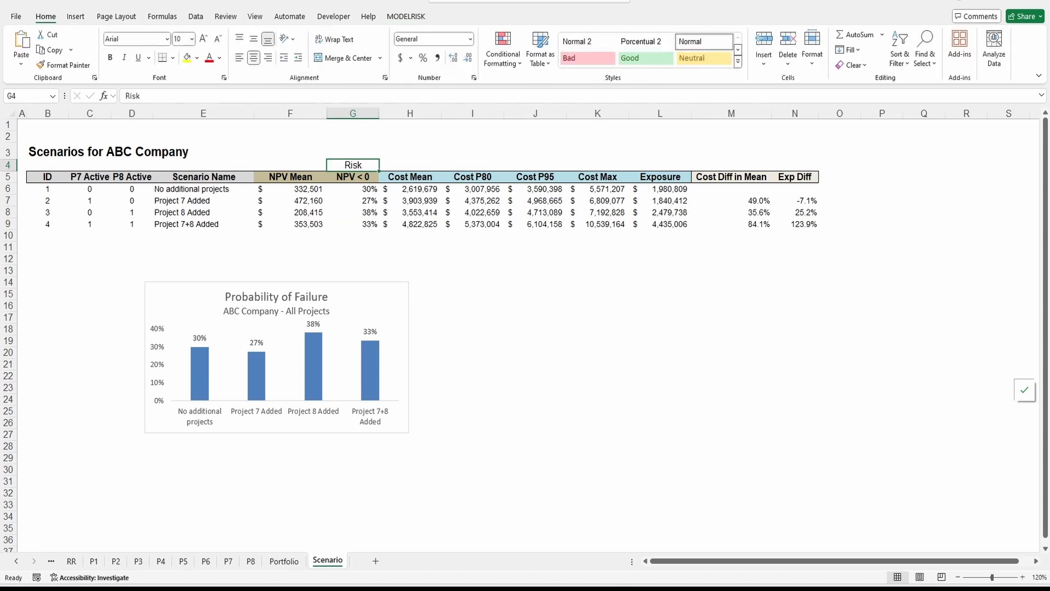
- Make the Risk label in cell G4 bold
{"action": "key", "text": "ctrl+b"}
{"action": "left_click", "coordinate": [535, 294]}
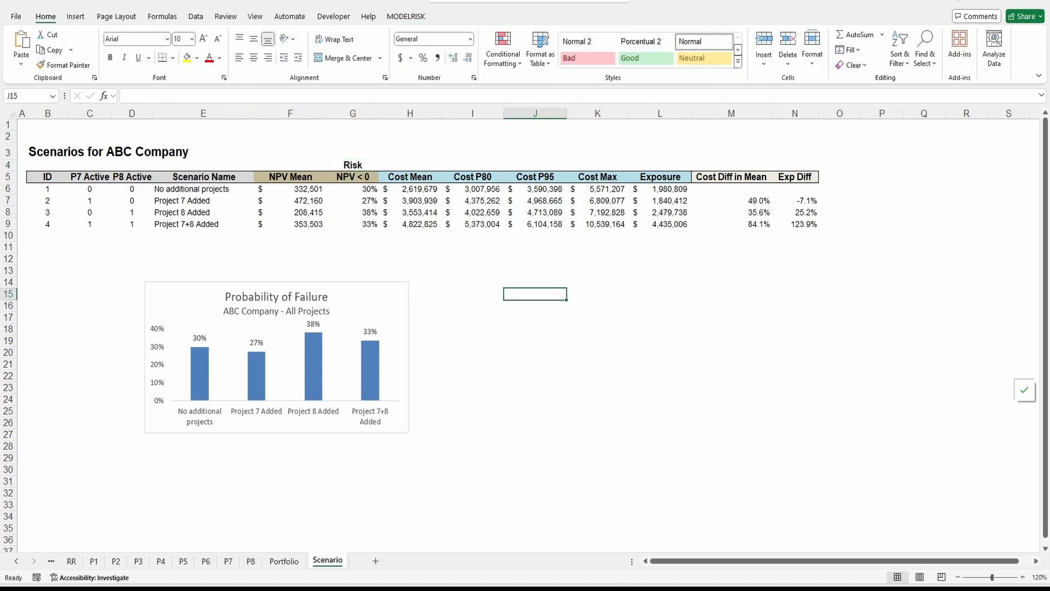
- Highlight the Cost Mean and Exposure values for all four scenarios in the scenario table
{"action": "left_click_drag", "start_coordinate": [410, 189], "coordinate": [410, 225]}
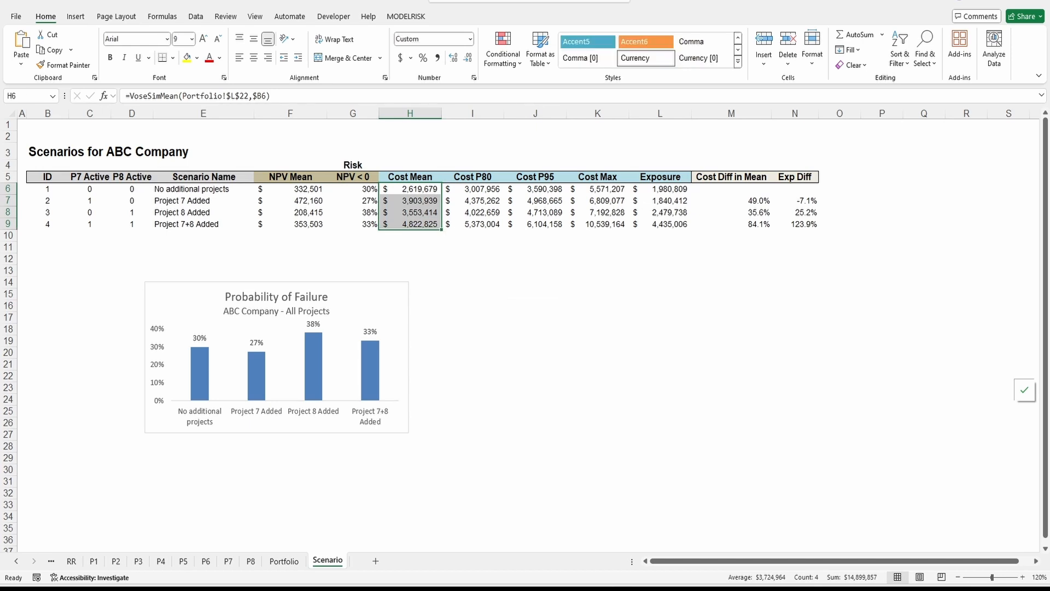
{"action": "left_click_drag", "start_coordinate": [660, 189], "coordinate": [660, 224]}
{"action": "left_click", "coordinate": [598, 270]}
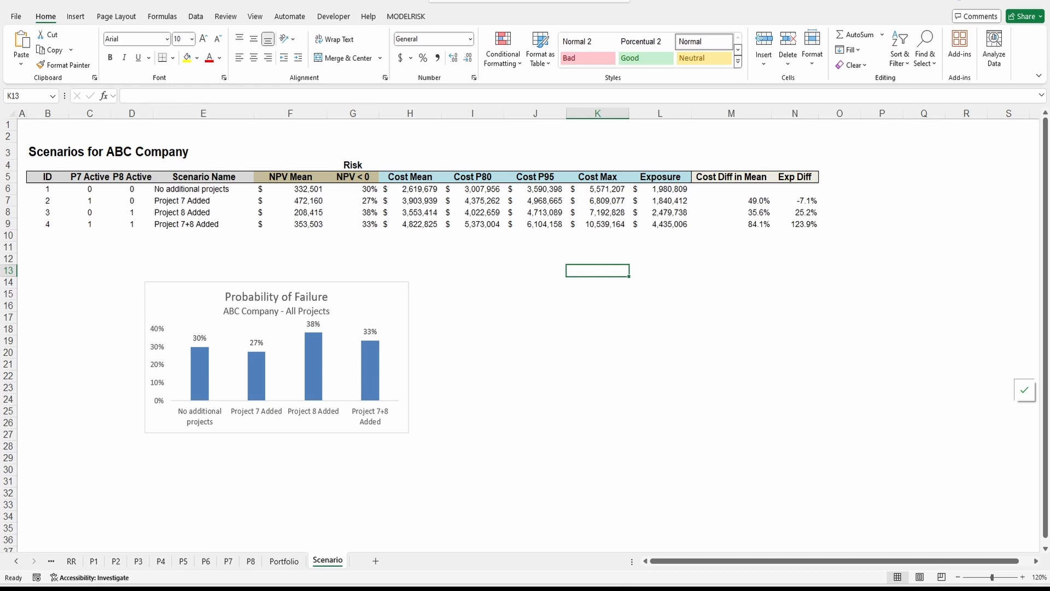
- Inspect the Cost Diff in Mean and Exp Diff formulas for the Project 7 Added scenario, including the Exposure cells they compare
{"action": "left_click", "coordinate": [203, 201]}
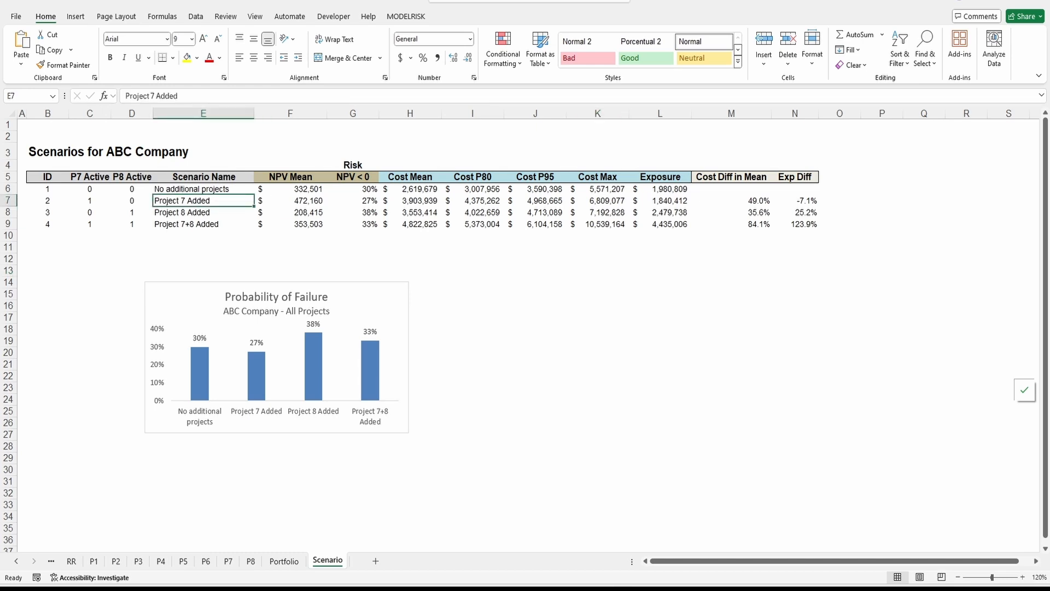
{"action": "left_click", "coordinate": [731, 201]}
{"action": "key", "text": "F2"}
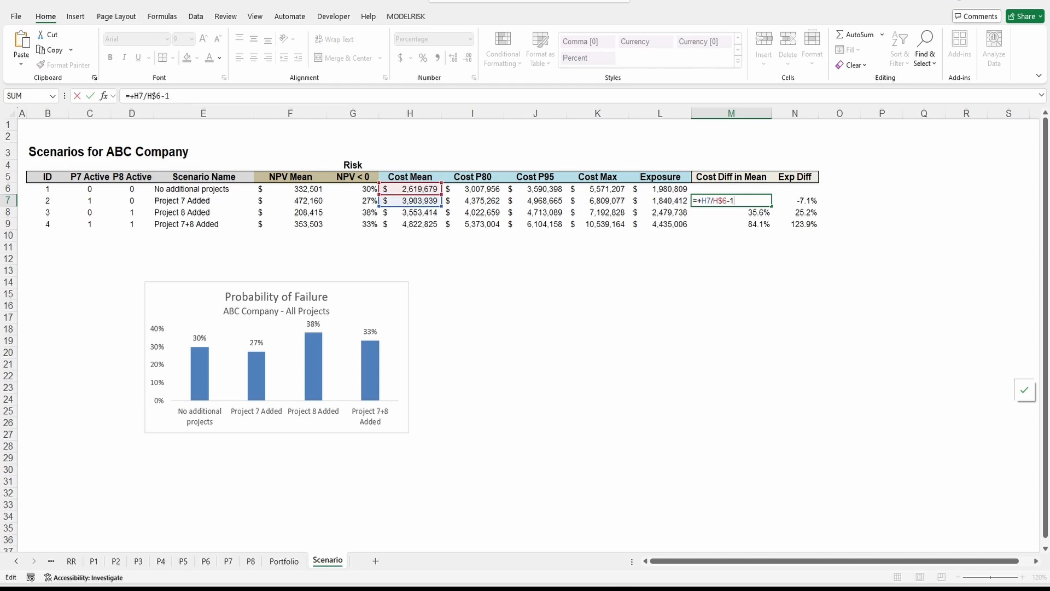
{"action": "key", "text": "ctrl+Return"}
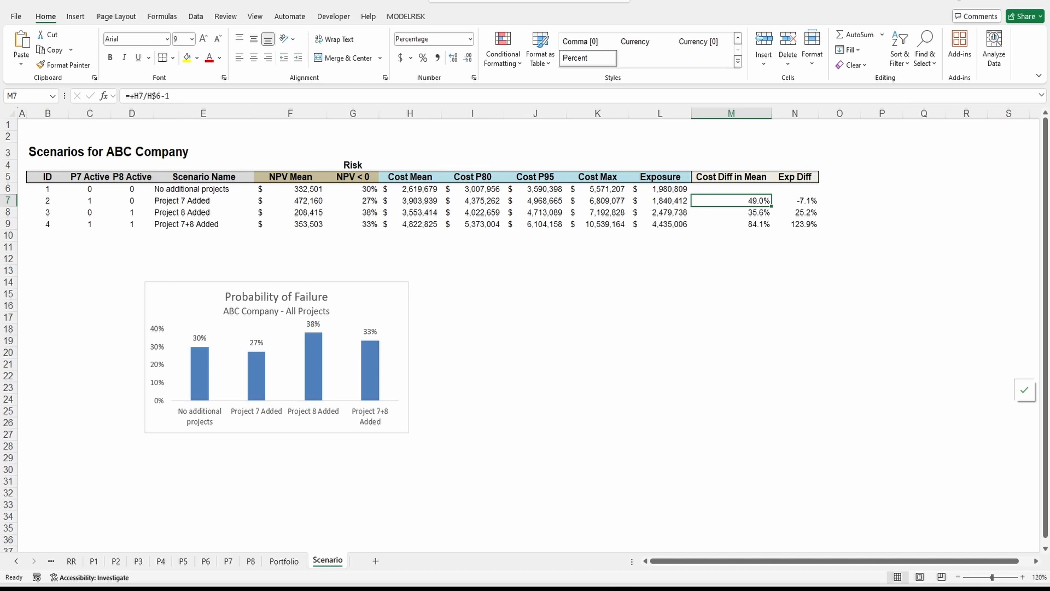
{"action": "left_click", "coordinate": [794, 201]}
{"action": "left_click", "coordinate": [660, 189]}
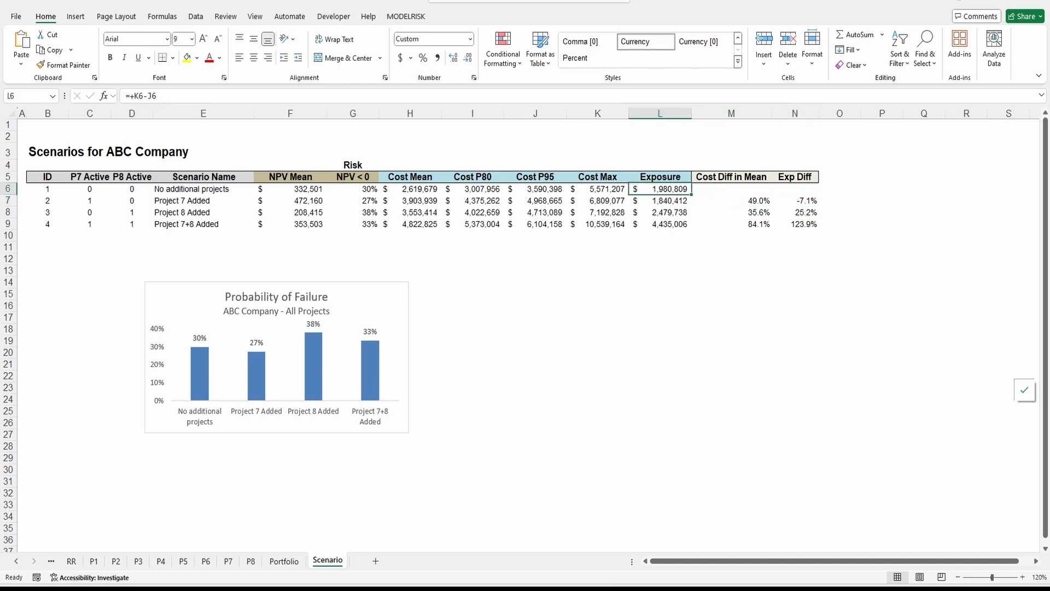
{"action": "left_click", "coordinate": [660, 201]}
{"action": "left_click", "coordinate": [795, 201]}
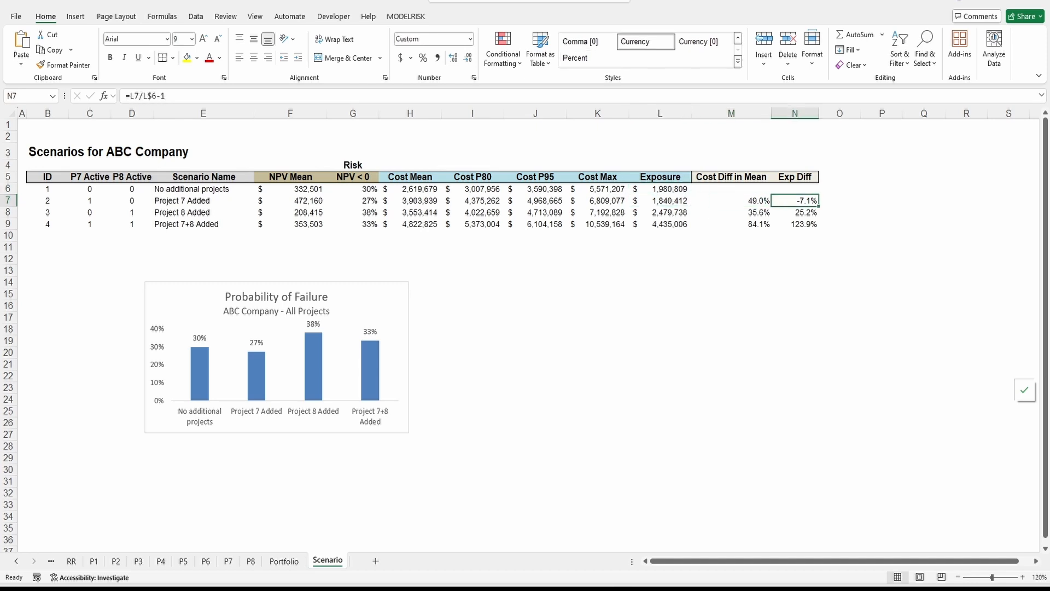
{"action": "key", "text": "F2"}
{"action": "key", "text": "Escape"}
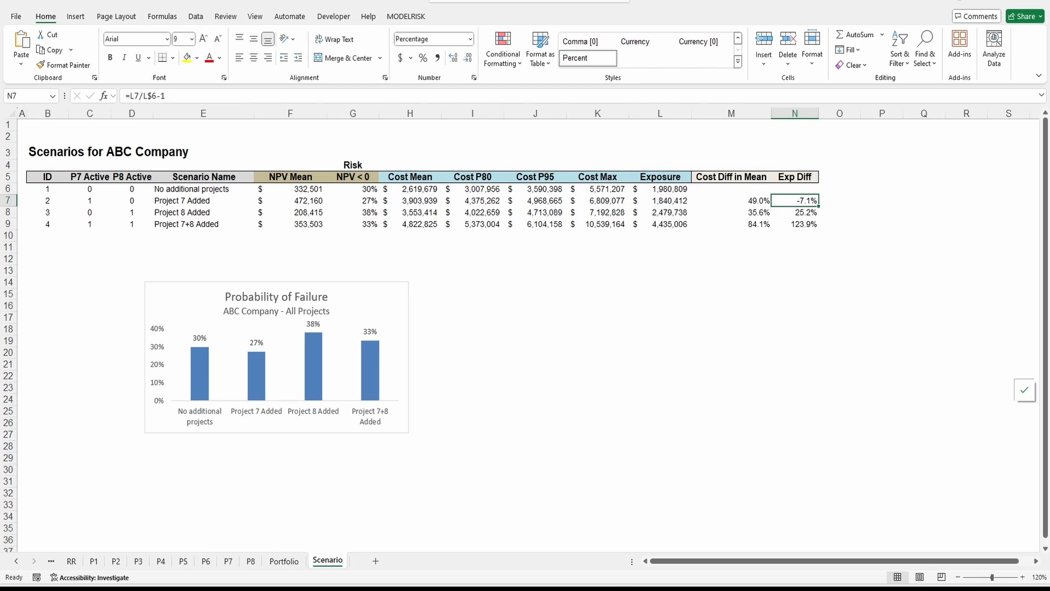
- Inspect the Cost Diff in Mean and Exp Diff formulas for the Project 8 Added scenario without changing them
{"action": "left_click", "coordinate": [204, 212]}
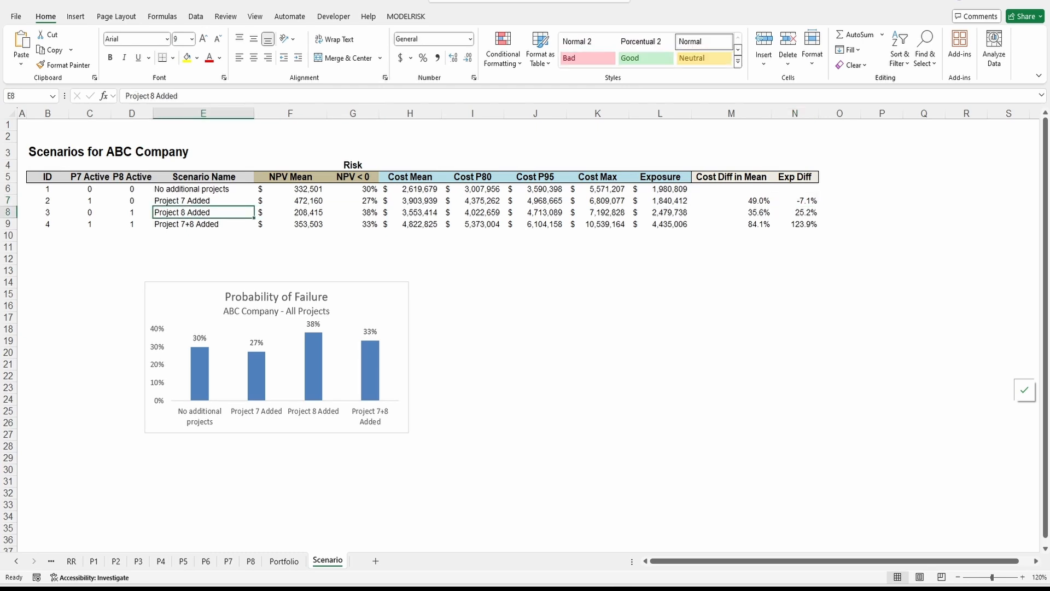
{"action": "left_click", "coordinate": [732, 212]}
{"action": "key", "text": "F2"}
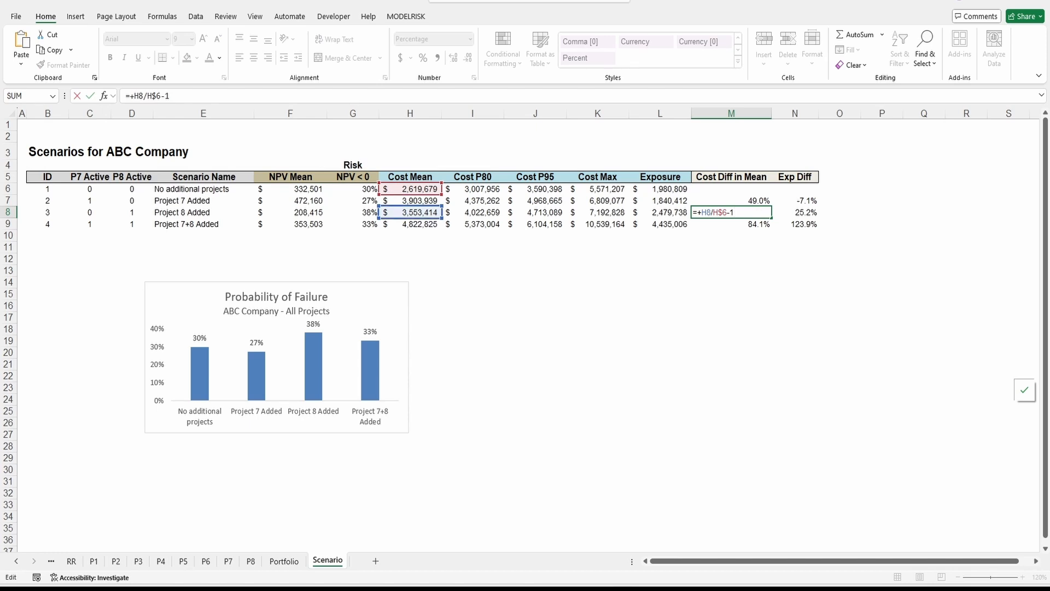
{"action": "key", "text": "Escape"}
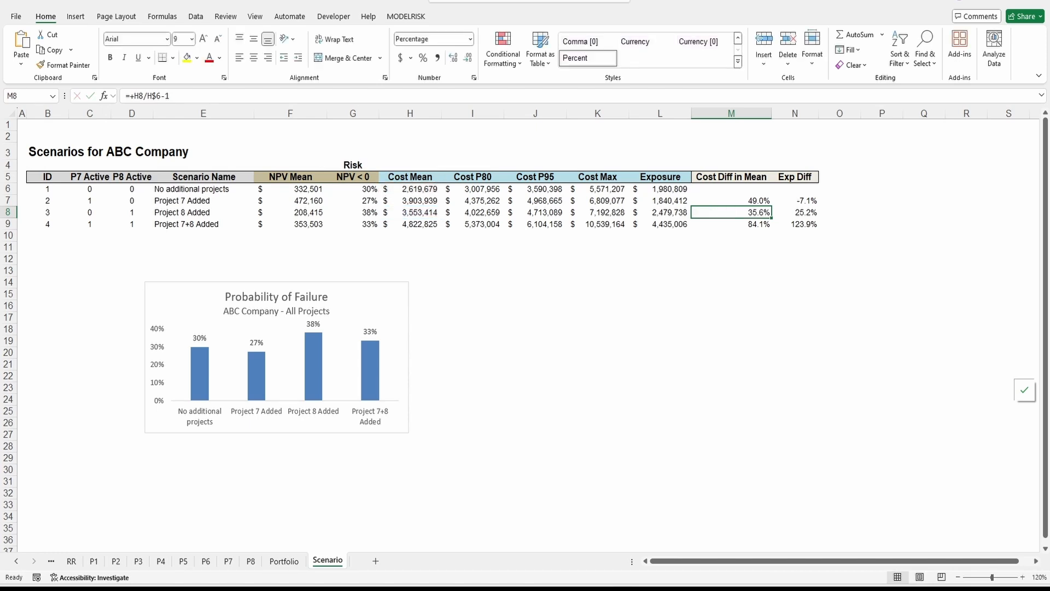
{"action": "key", "text": "Right"}
{"action": "key", "text": "F2"}
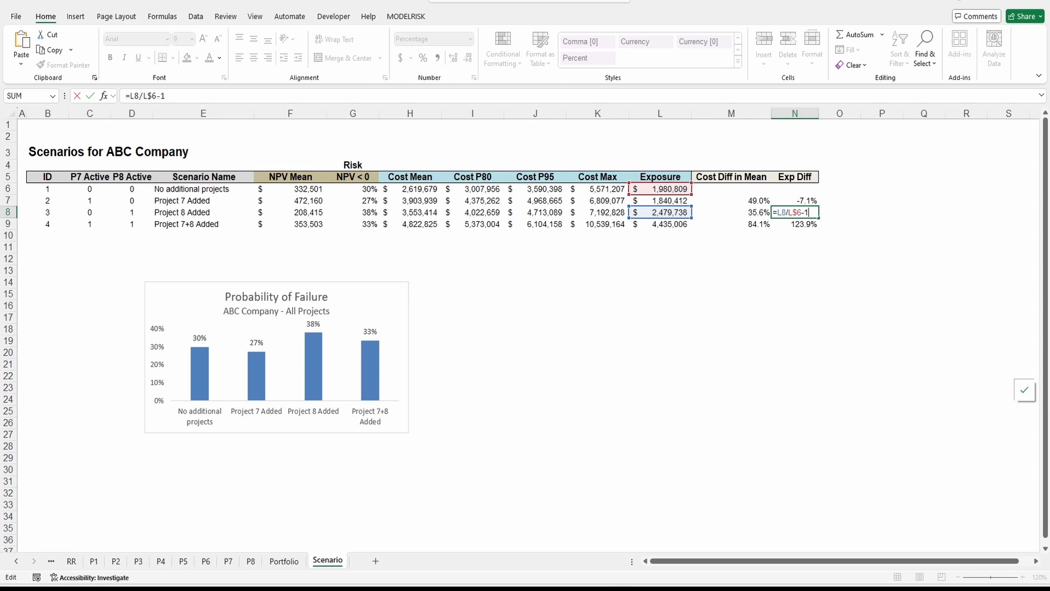
{"action": "key", "text": "Escape"}
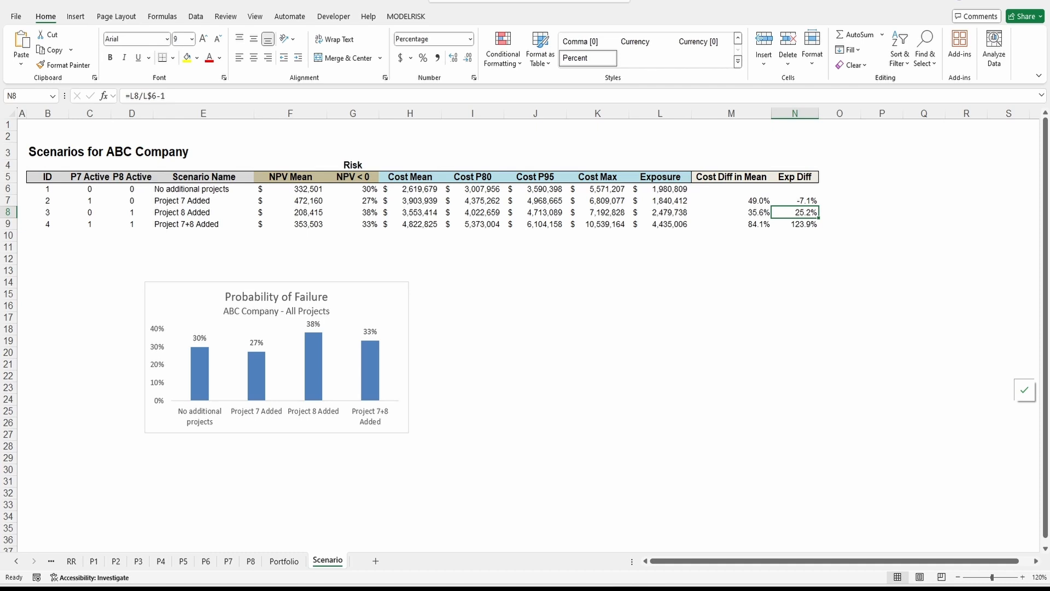
{"action": "key", "text": "F2"}
{"action": "key", "text": "Escape"}
- Compare the cost and exposure differences of Project 7 Added with those of Project 7+8 Added, including the latter's Exposure value
{"action": "left_click_drag", "start_coordinate": [731, 200], "coordinate": [794, 201]}
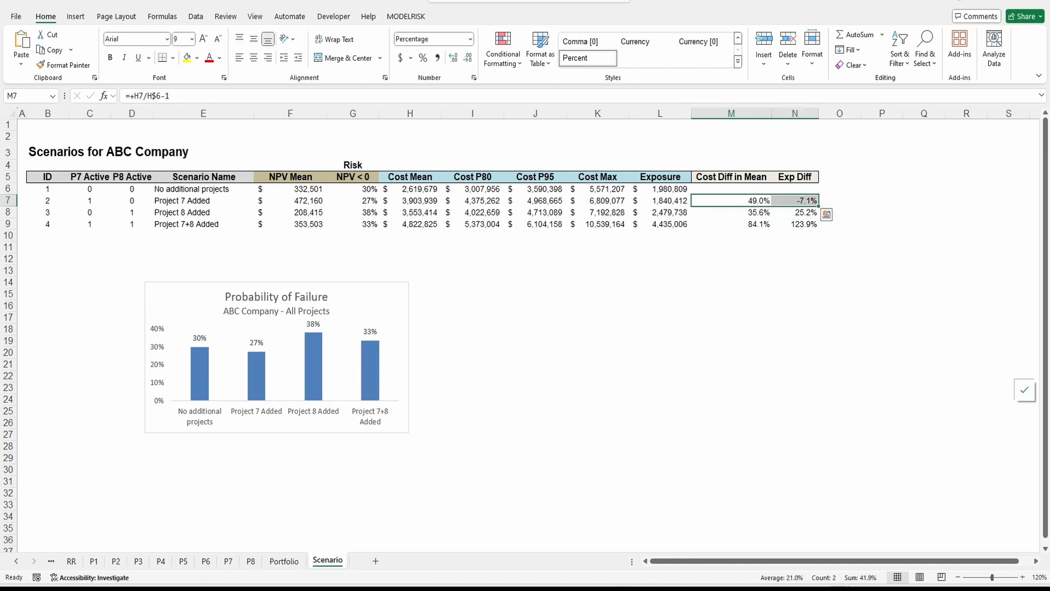
{"action": "left_click", "coordinate": [731, 224]}
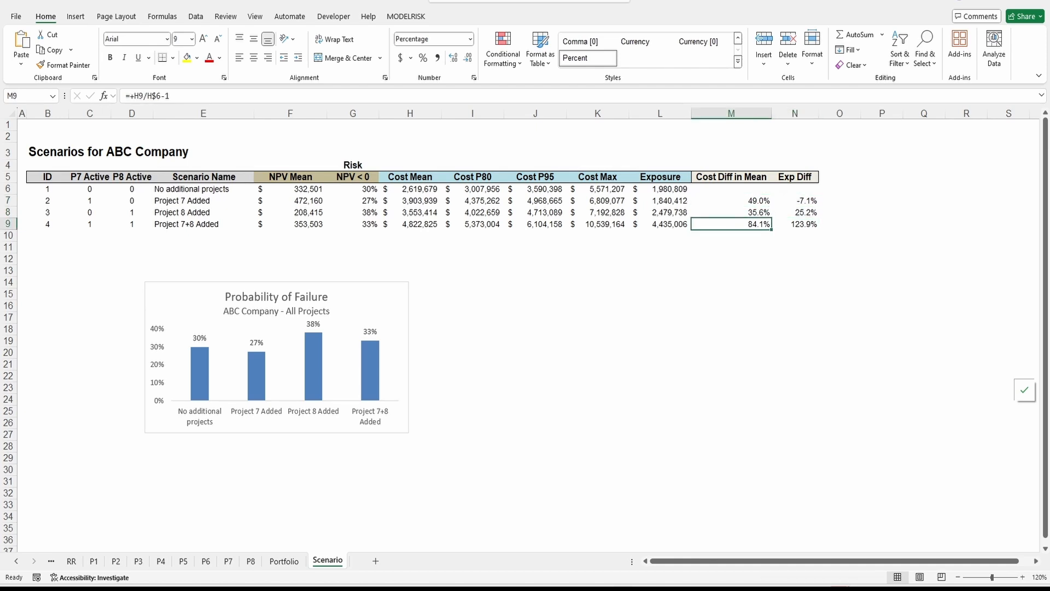
{"action": "left_click", "coordinate": [794, 258]}
{"action": "left_click", "coordinate": [795, 224]}
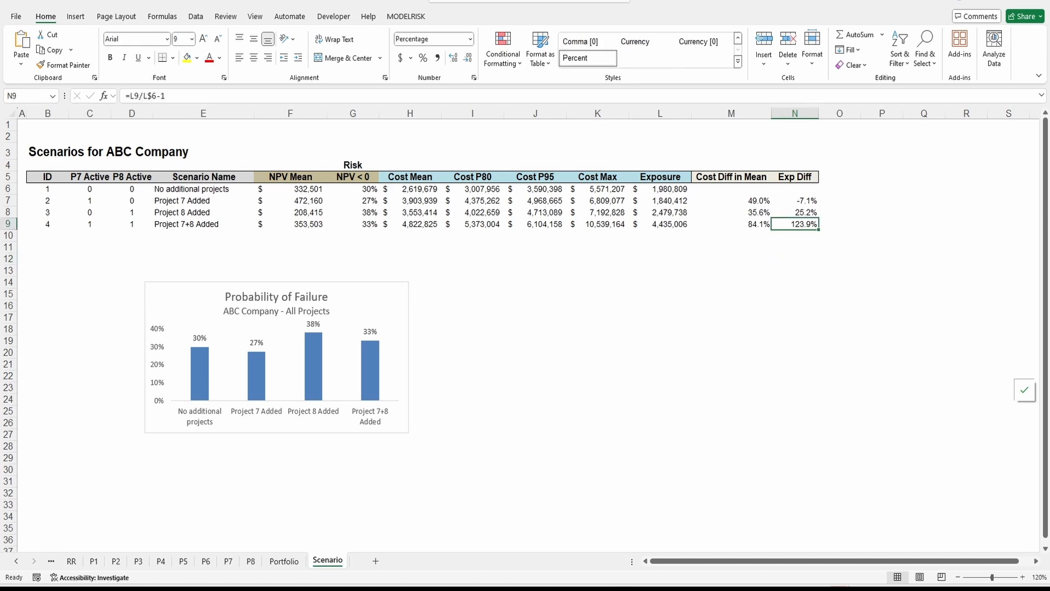
{"action": "left_click", "coordinate": [660, 224]}
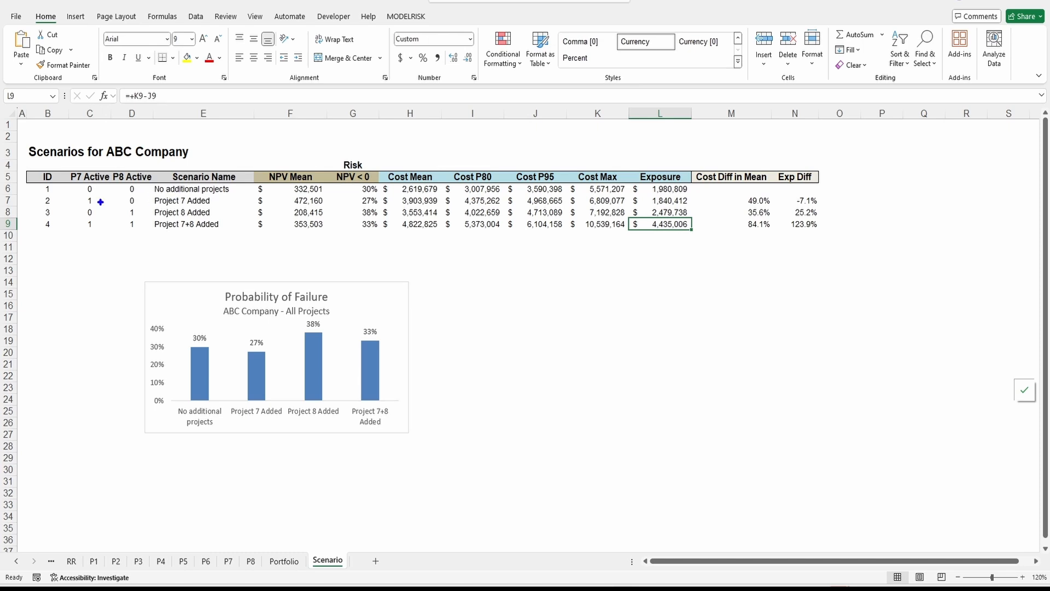
- Mark the Project 7 Added row and the difference columns with temporary annotations, clear them, and select that scenario's NPV < 0 value
{"action": "mouse_move", "coordinate": [28, 192]}
{"action": "left_mouse_down"}
{"action": "mouse_move", "coordinate": [454, 213]}
{"action": "mouse_move", "coordinate": [833, 209]}
{"action": "left_mouse_up"}
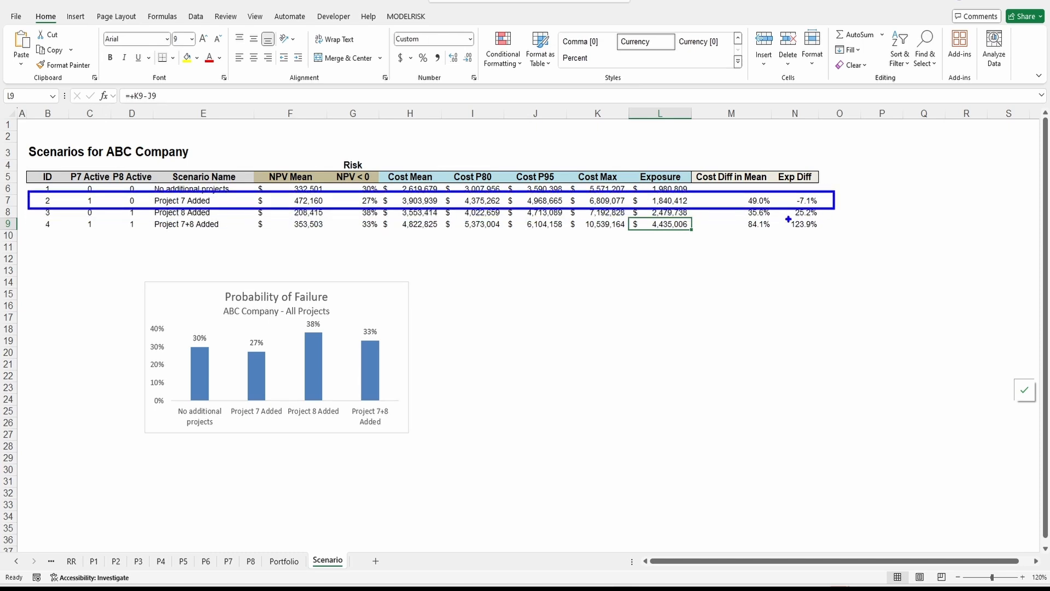
{"action": "left_click_drag", "start_coordinate": [767, 154], "coordinate": [756, 187]}
{"action": "left_click_drag", "start_coordinate": [840, 172], "coordinate": [821, 179]}
{"action": "key", "text": "Escape"}
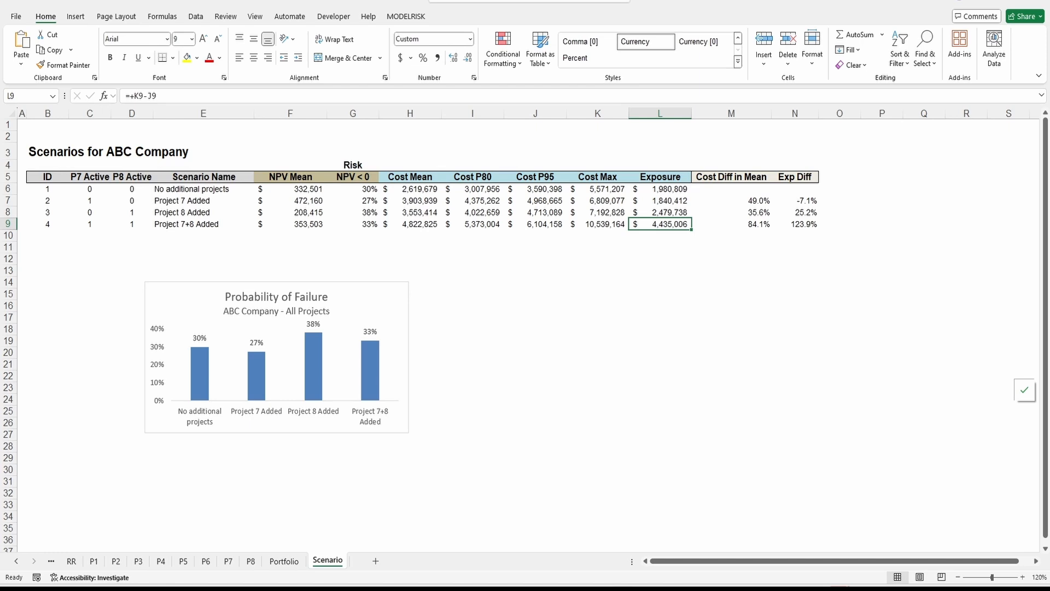
{"action": "left_click", "coordinate": [204, 201]}
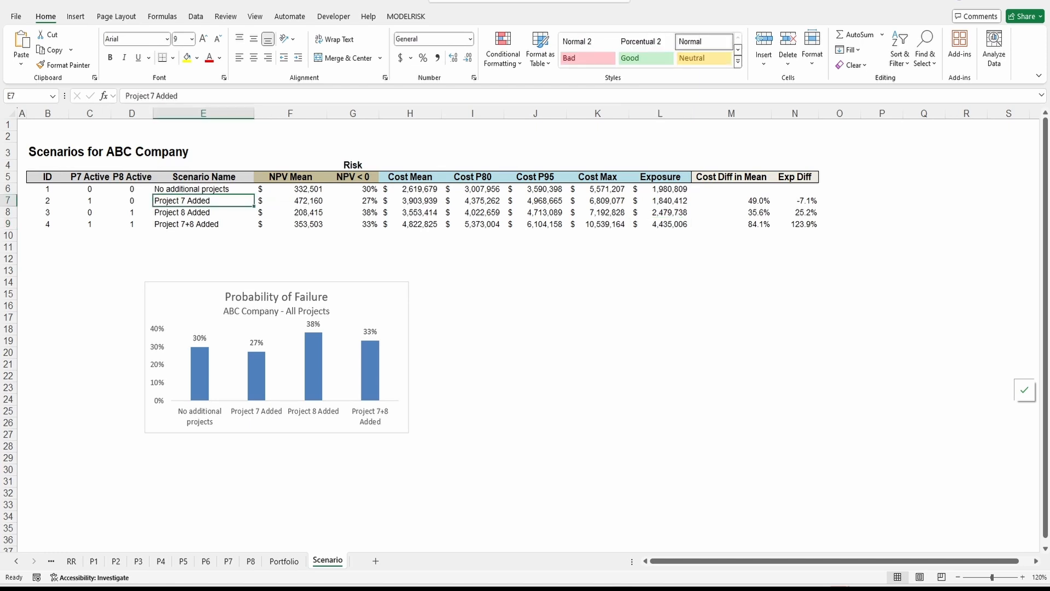
{"action": "left_click", "coordinate": [353, 201]}
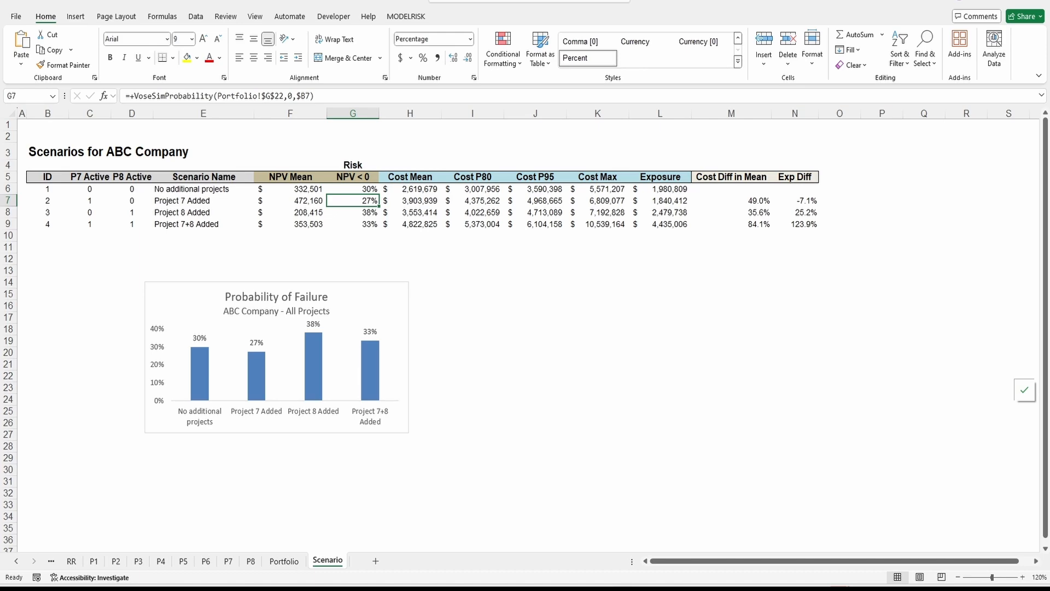
- Switch to the slide presentation and advance to the Reporting – Overlay Graphic slide
{"action": "key", "text": "alt+Tab"}
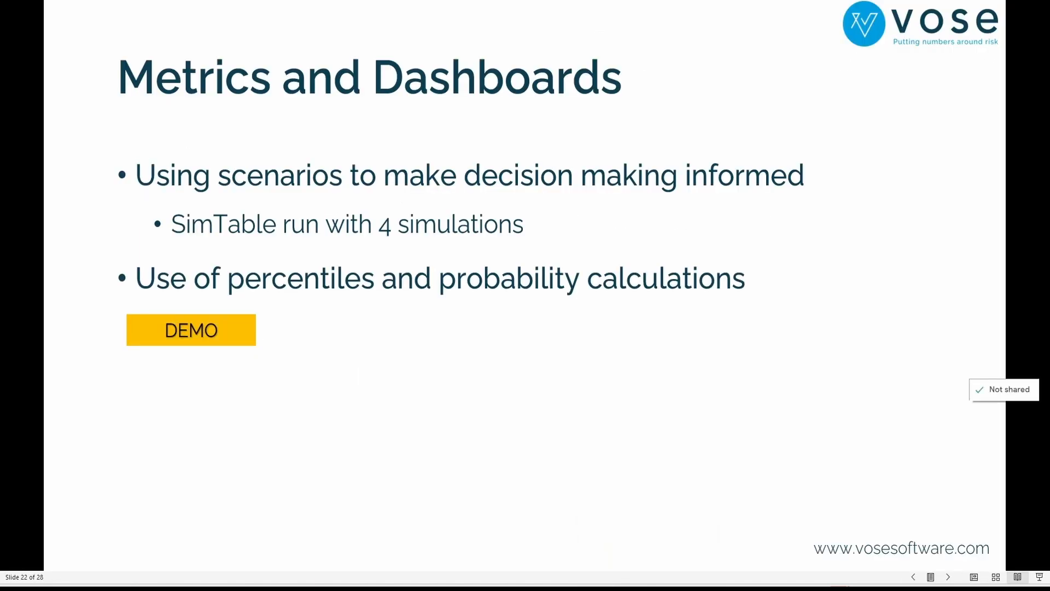
{"action": "key", "text": "Right"}
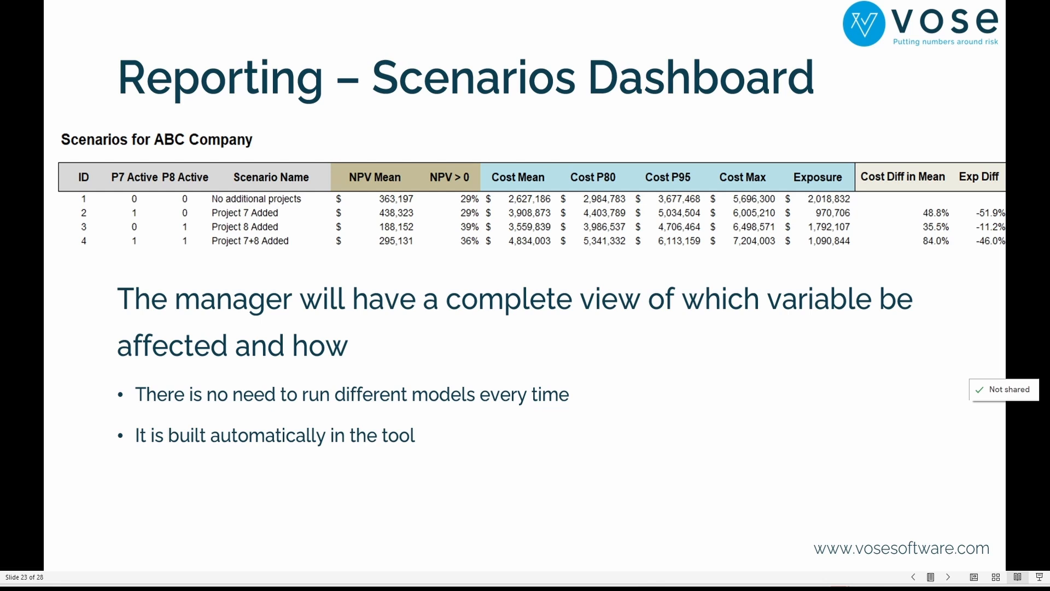
{"action": "key", "text": "Right"}
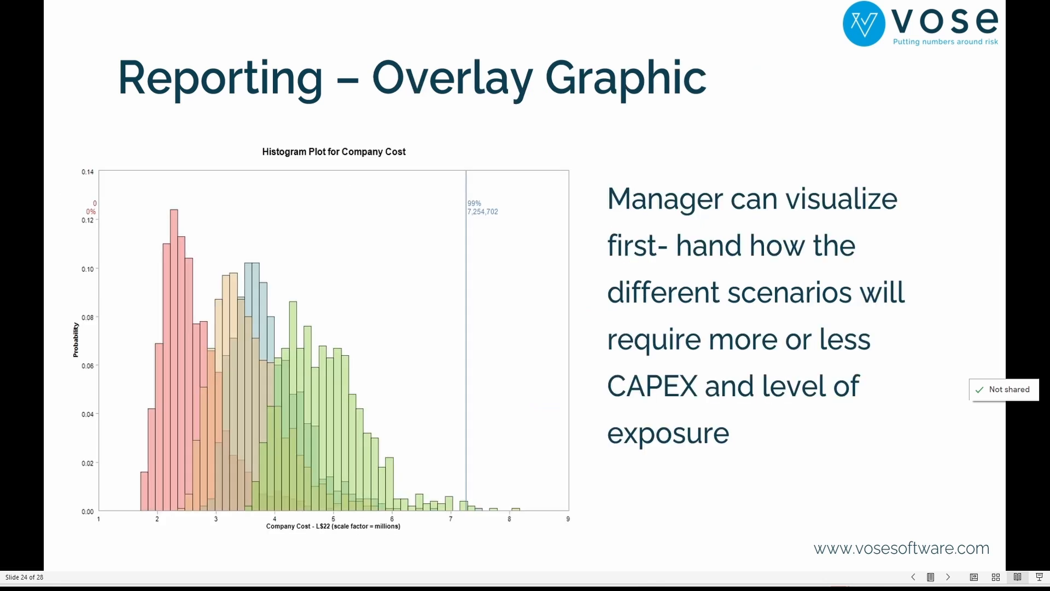
- Return to the Excel workbook, open the ModelRisk simulation results, and show the NPV Company histogram instead of Company Cost
{"action": "key", "text": "alt+Tab"}
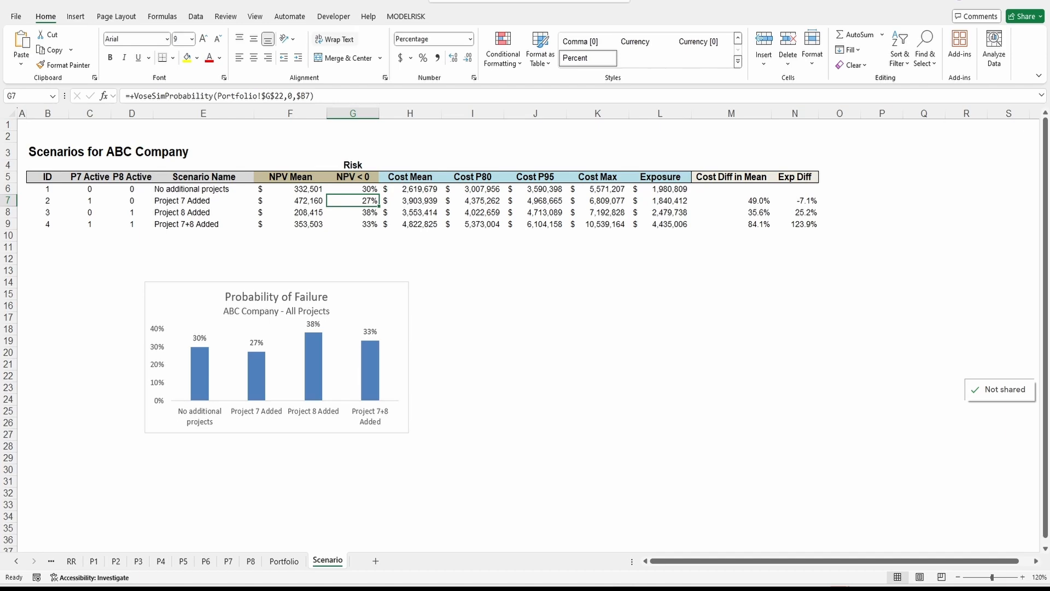
{"action": "left_click", "coordinate": [406, 16]}
{"action": "left_click", "coordinate": [412, 47]}
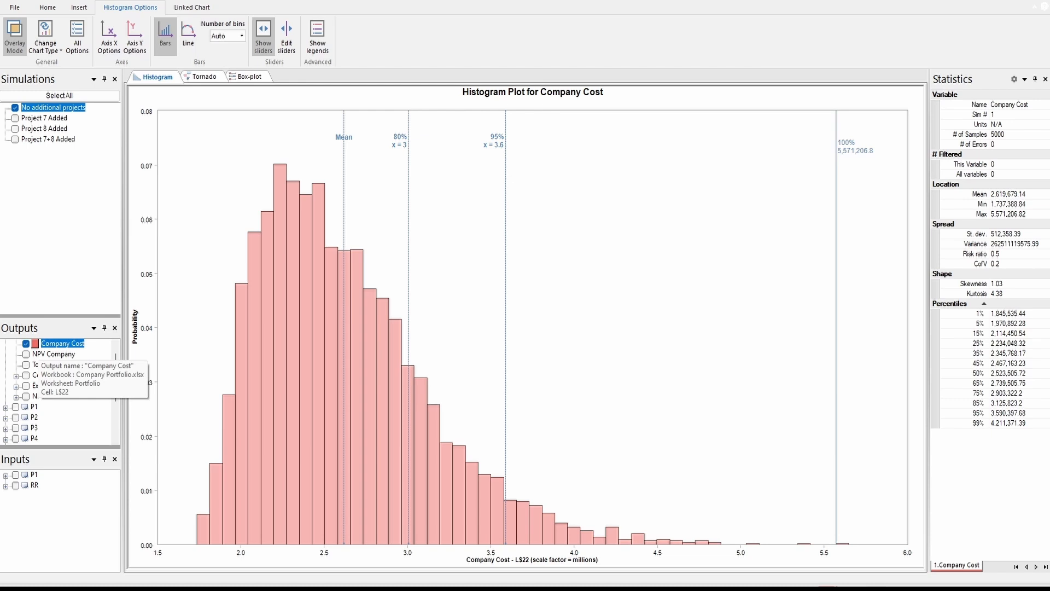
{"action": "left_click", "coordinate": [26, 344]}
{"action": "left_click", "coordinate": [26, 353]}
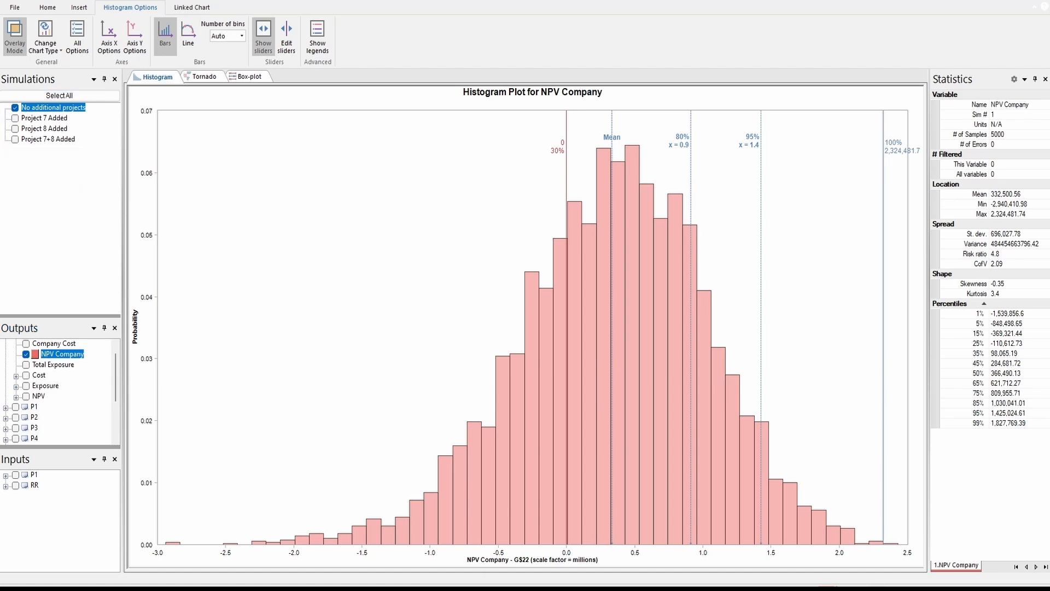
- Overlay the Project 7 Added, Project 8 Added and Project 7+8 Added simulations on the NPV Company histogram
{"action": "left_click", "coordinate": [15, 118]}
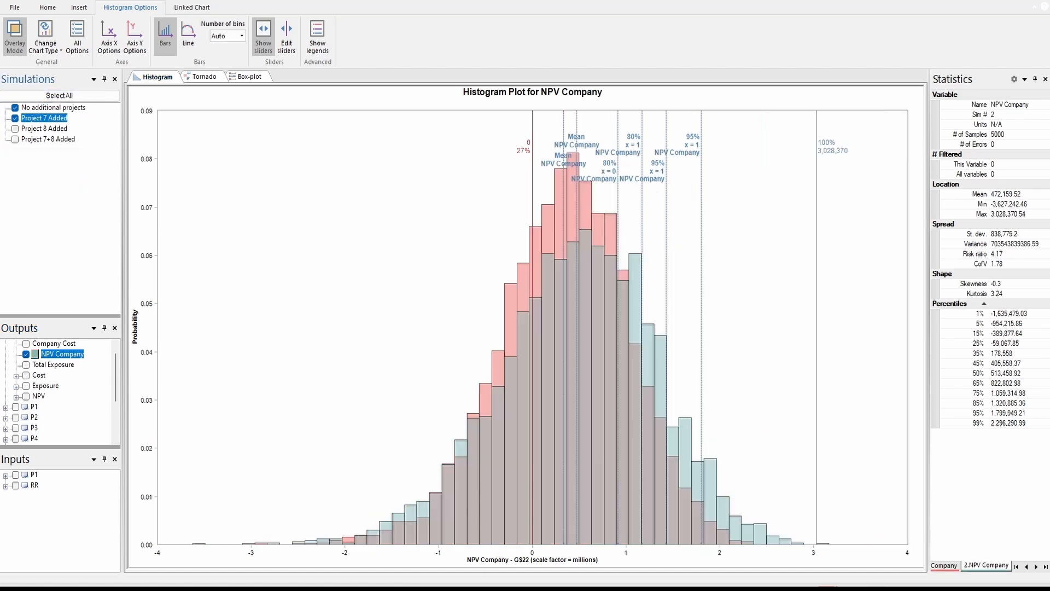
{"action": "left_click", "coordinate": [15, 129]}
{"action": "left_click", "coordinate": [15, 139]}
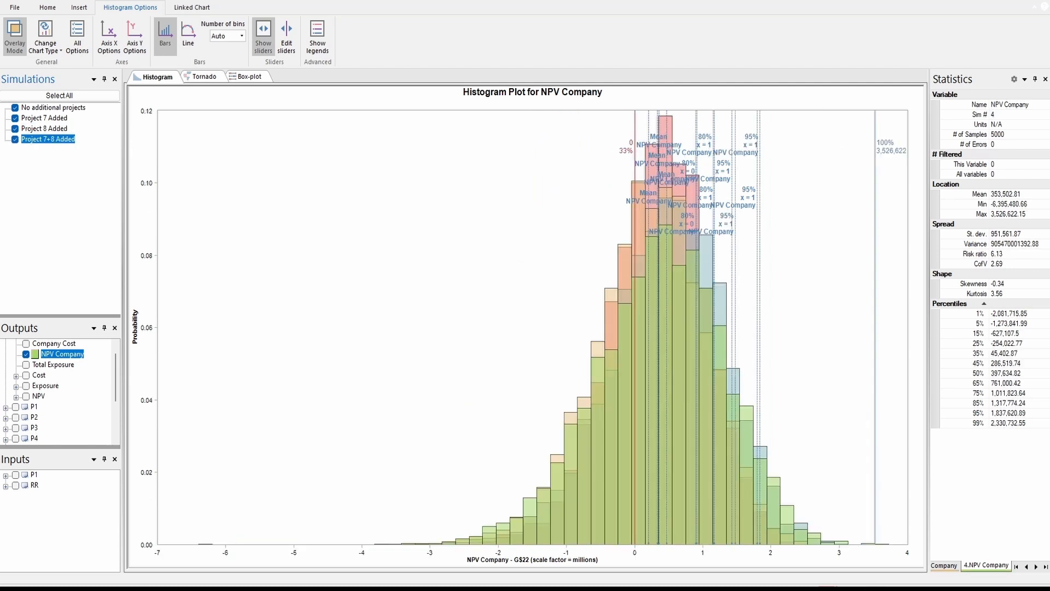
- Turn off the Mean, 80% and 95% markers on the NPV Company overlay histogram
{"action": "left_click", "coordinate": [286, 37]}
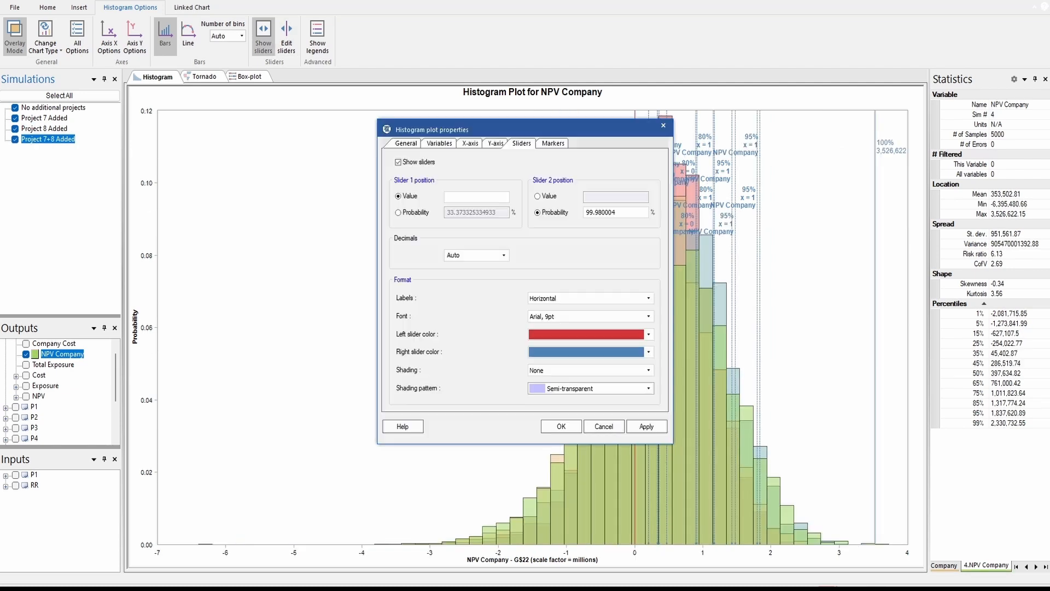
{"action": "left_click", "coordinate": [552, 143]}
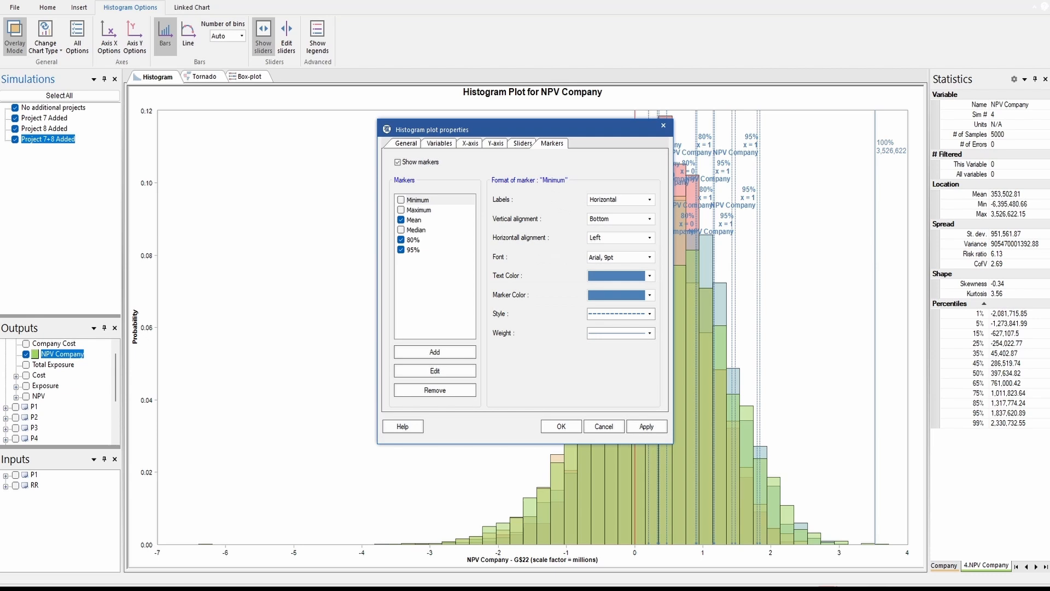
{"action": "left_click", "coordinate": [401, 220]}
{"action": "left_click", "coordinate": [405, 239]}
{"action": "left_click", "coordinate": [401, 250]}
{"action": "left_click", "coordinate": [401, 239]}
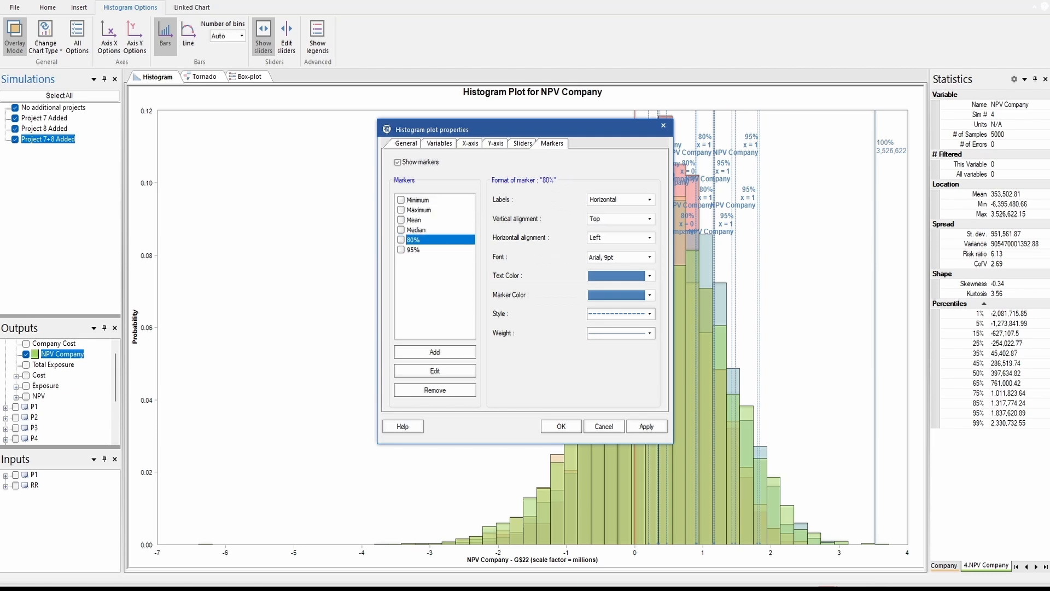
- Set the histogram's slider 1 value to 0 and apply the plot properties
{"action": "left_click", "coordinate": [561, 426]}
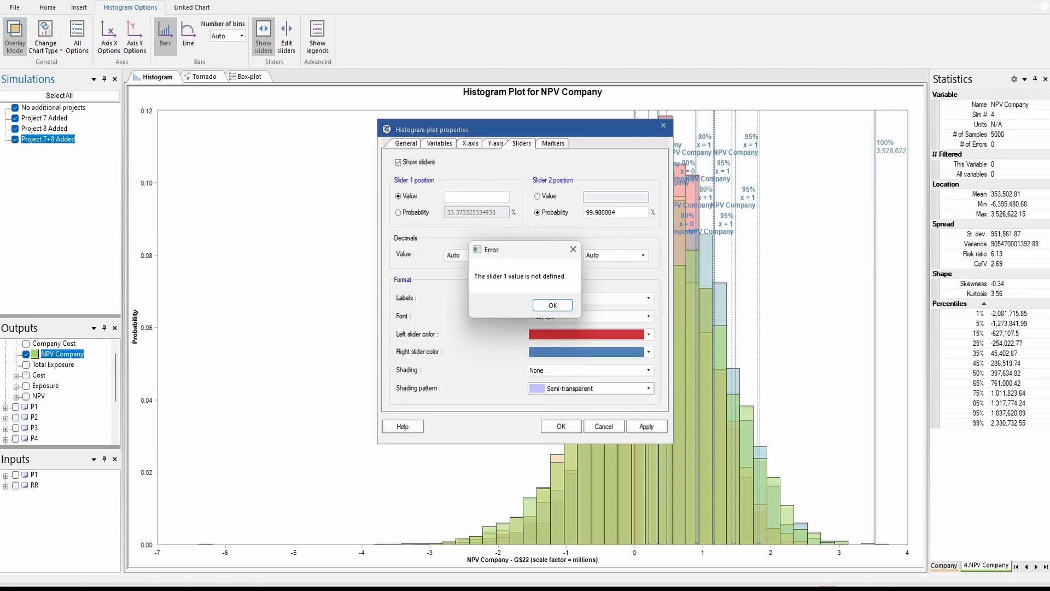
{"action": "key", "text": "Return"}
{"action": "type", "text": "0"}
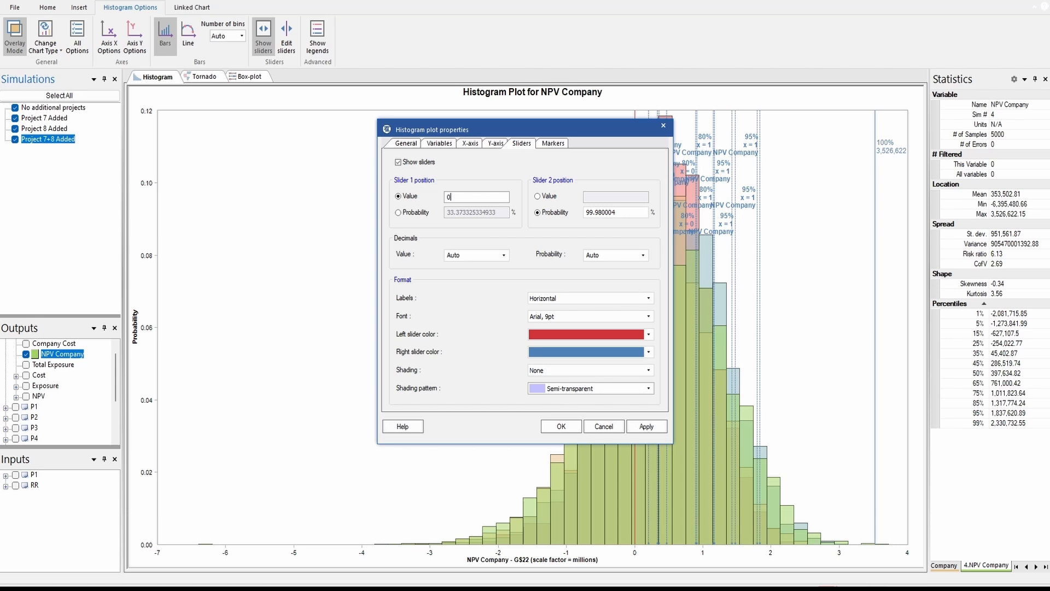
{"action": "key", "text": "Return"}
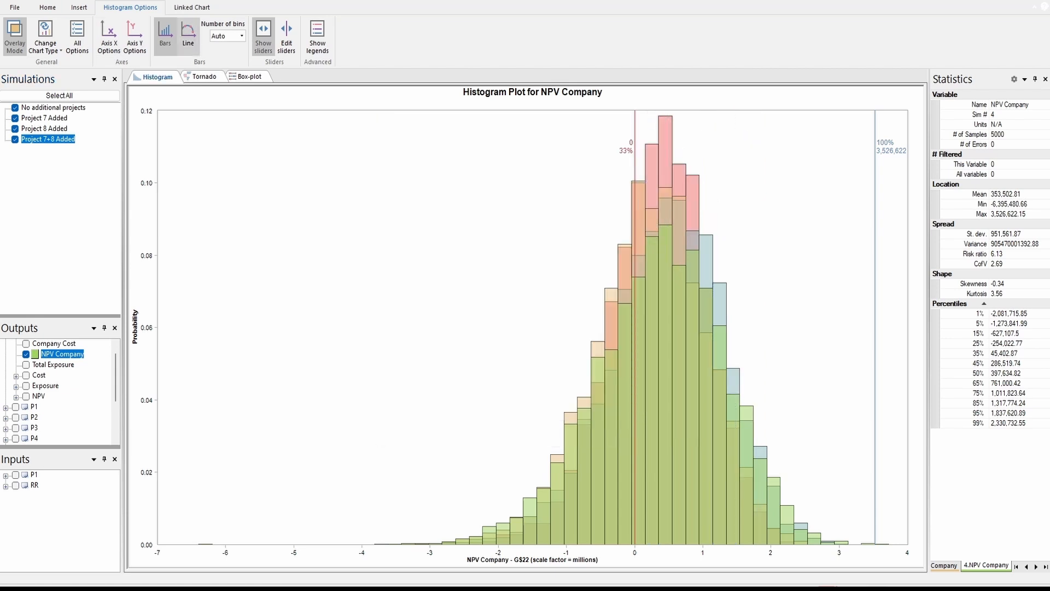
- Show the NPV Company overlay as lines, and change the chart type to Cumulative Ascending
{"action": "left_click", "coordinate": [188, 35]}
{"action": "left_click", "coordinate": [45, 36]}
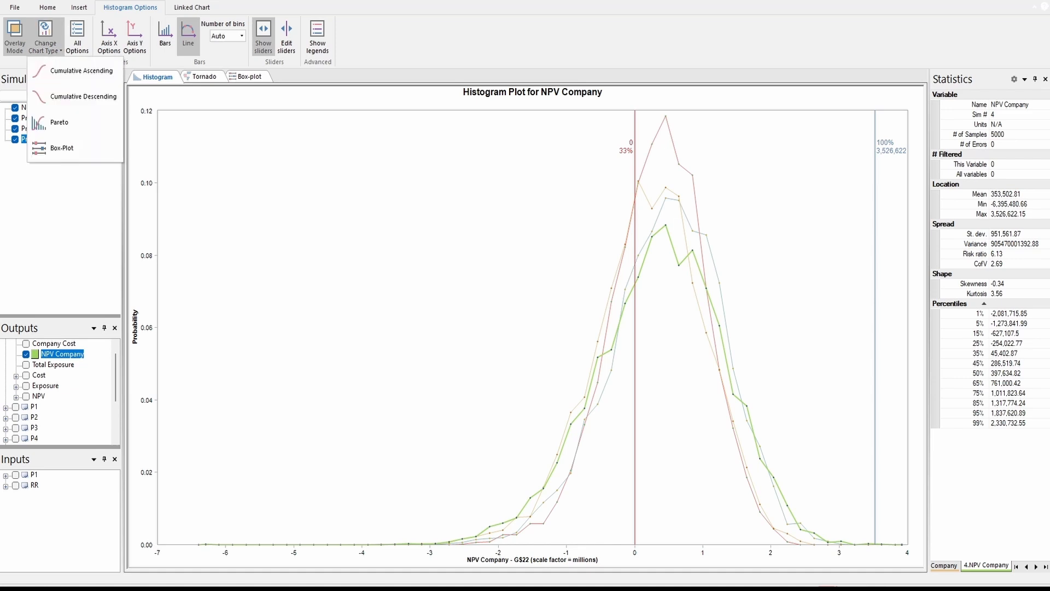
{"action": "left_click", "coordinate": [71, 71]}
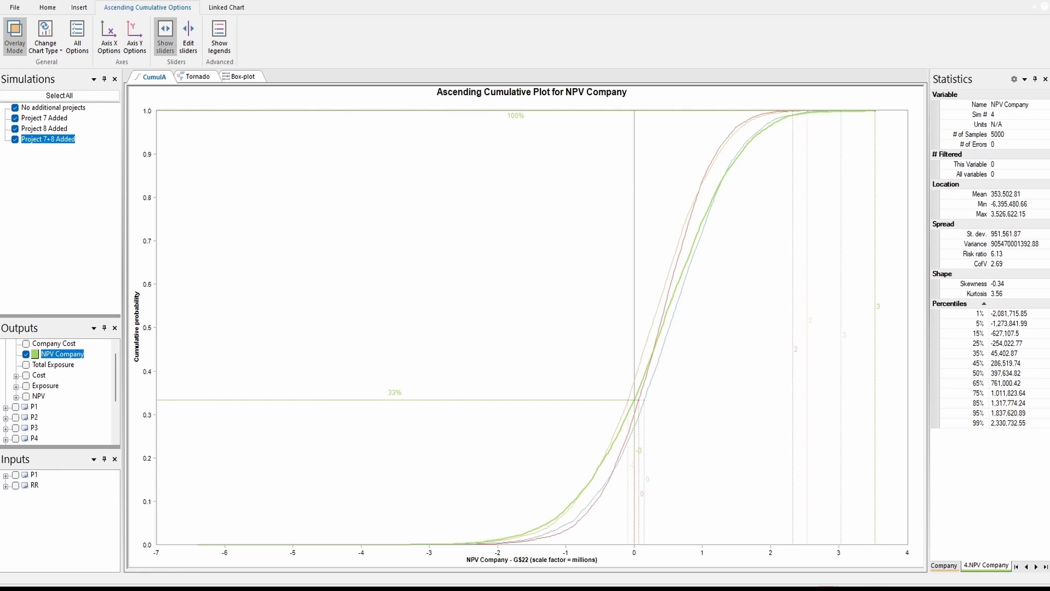
- Replace NPV Company with Company Cost as the plotted output and change the chart type back to a histogram
{"action": "left_click", "coordinate": [26, 354]}
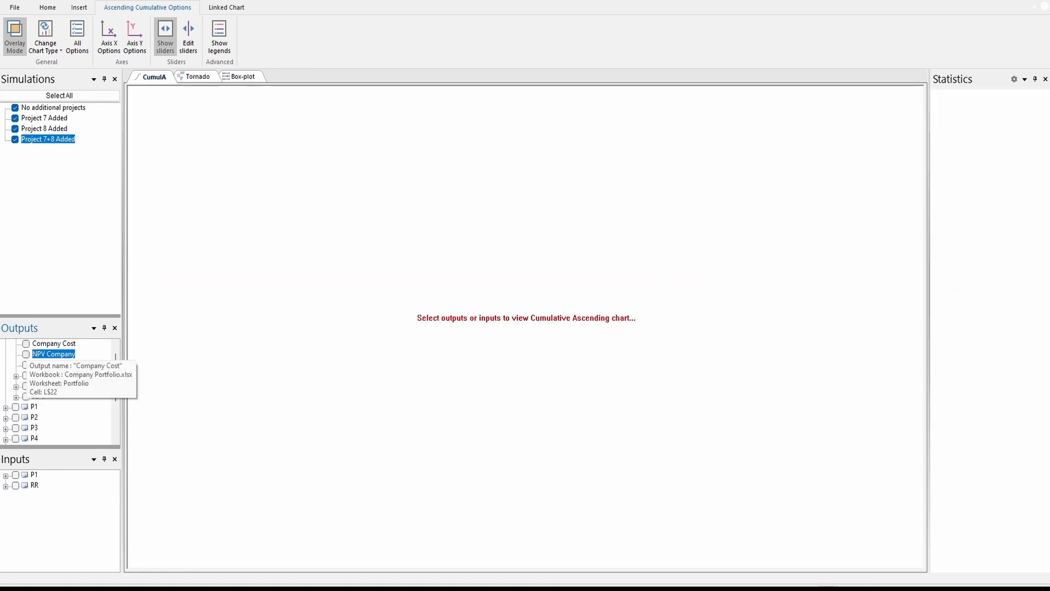
{"action": "left_click", "coordinate": [25, 344]}
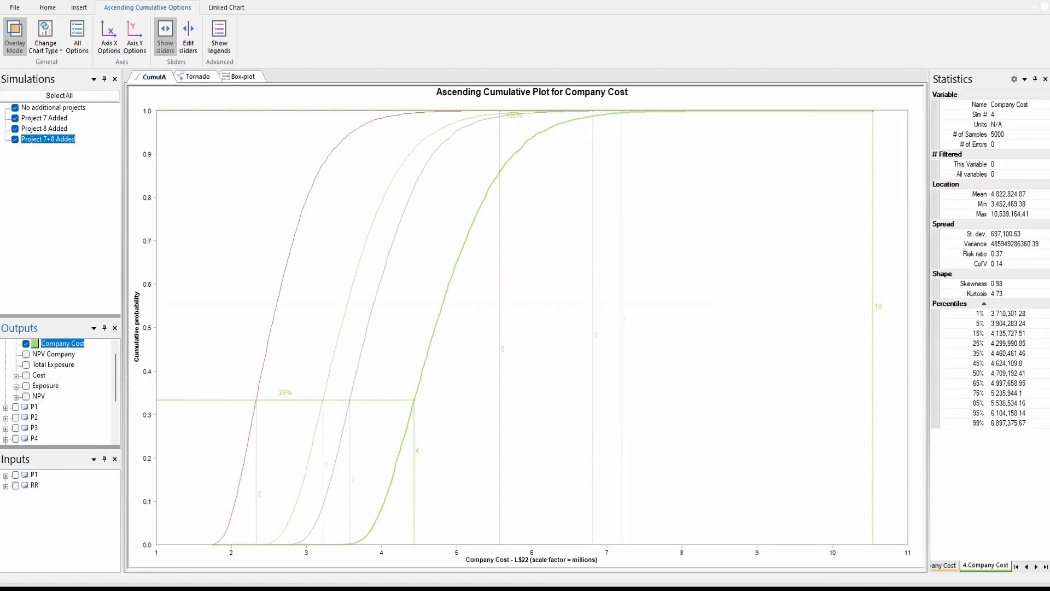
{"action": "left_click", "coordinate": [45, 38]}
{"action": "left_click", "coordinate": [60, 71]}
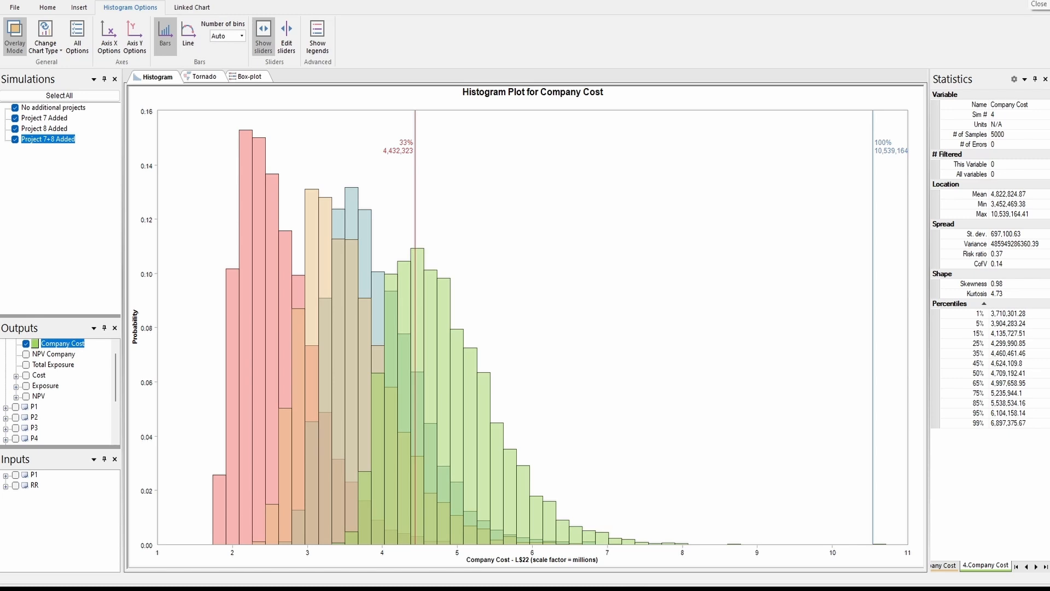
- Close the simulation results and advance the slide presentation to the Generating a health score slide
{"action": "scroll", "coordinate": [60, 377], "scroll_direction": "up", "scroll_amount": 1}
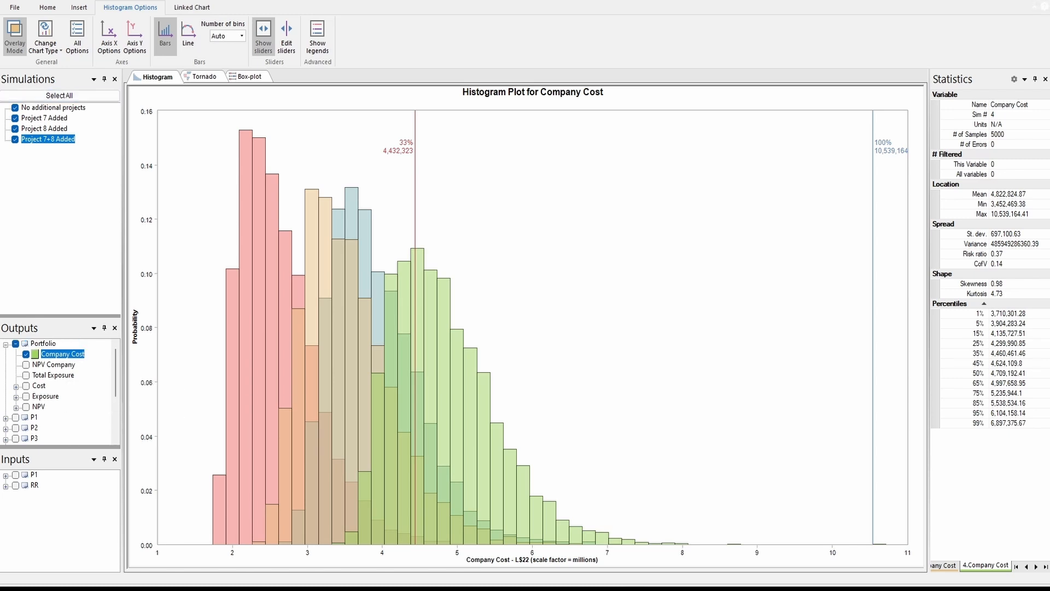
{"action": "left_click", "coordinate": [1038, 1]}
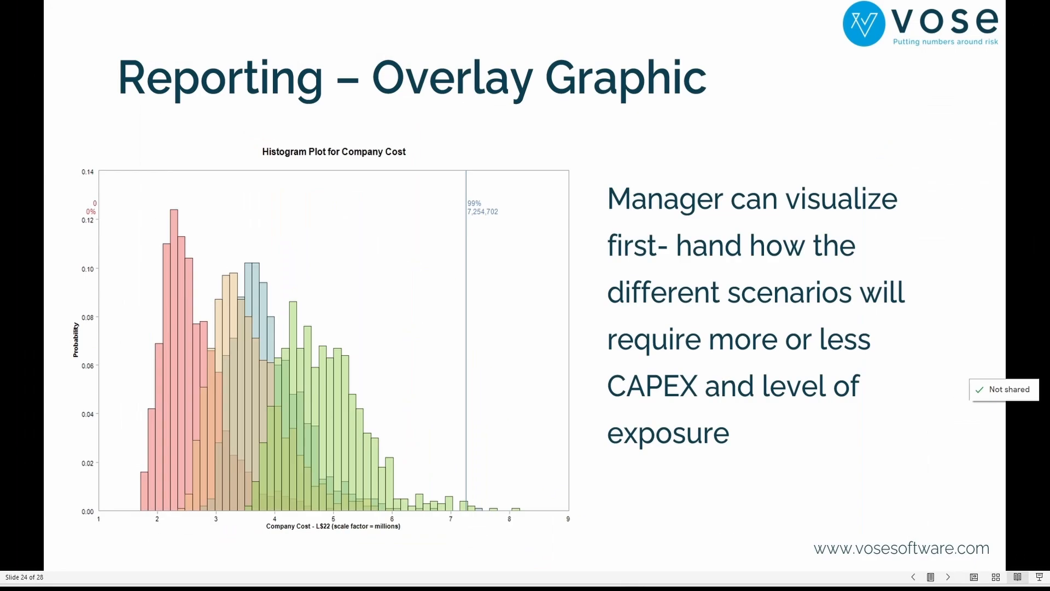
{"action": "key", "text": "Right"}
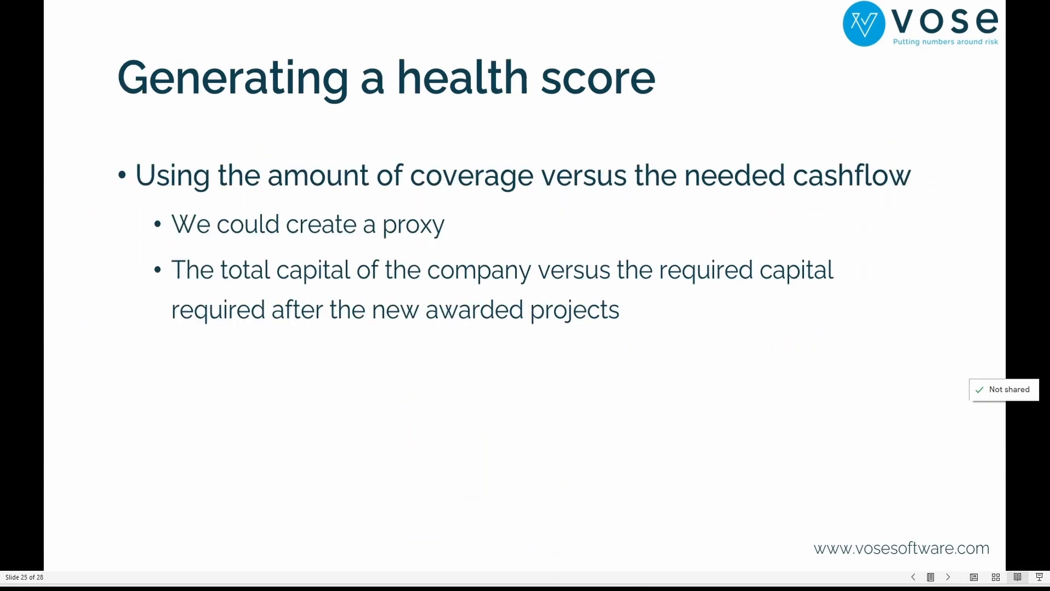